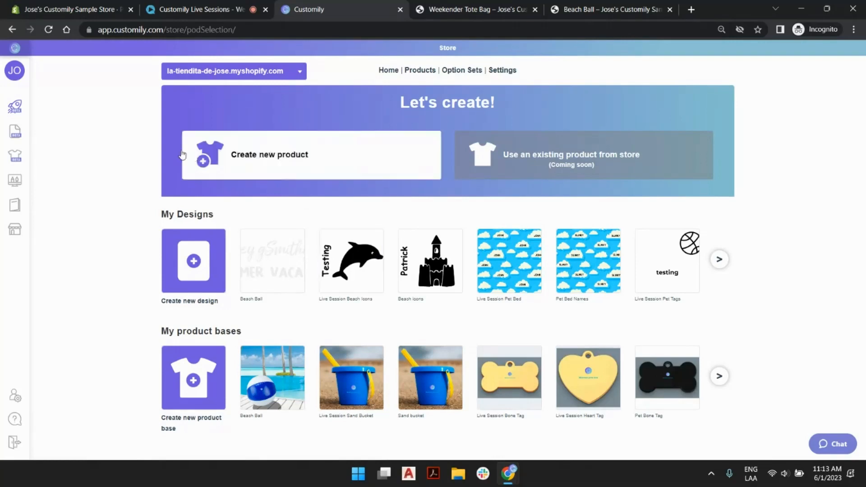
- Start creating a new product and choose Printify as its product source
mouse_move(2, 170)
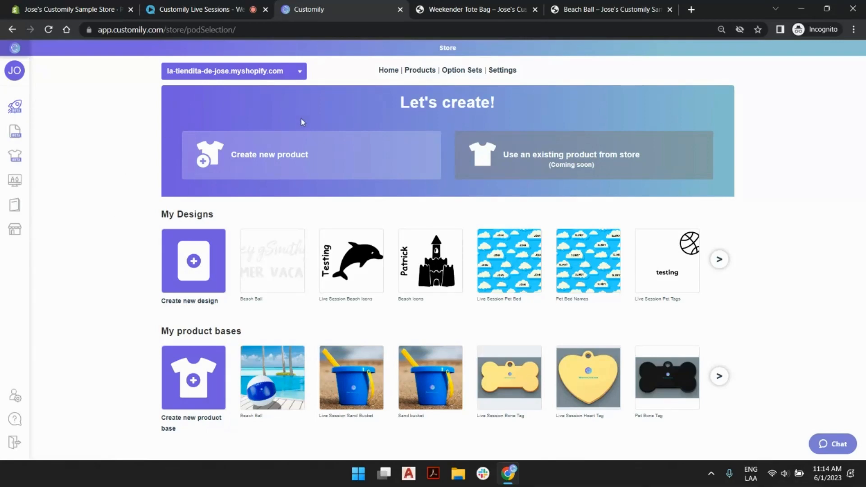
click(320, 158)
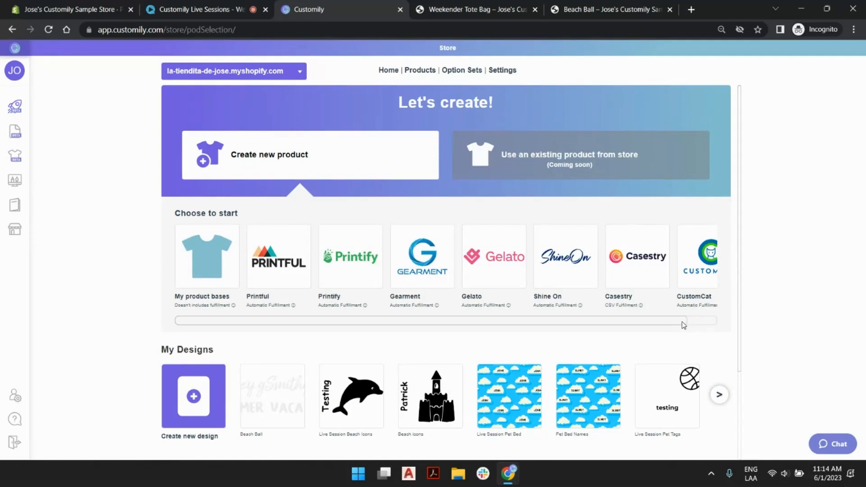
drag(682, 322, 630, 324)
mouse_move(263, 309)
scroll(213, 251, down, 3)
mouse_move(39, 232)
click(368, 251)
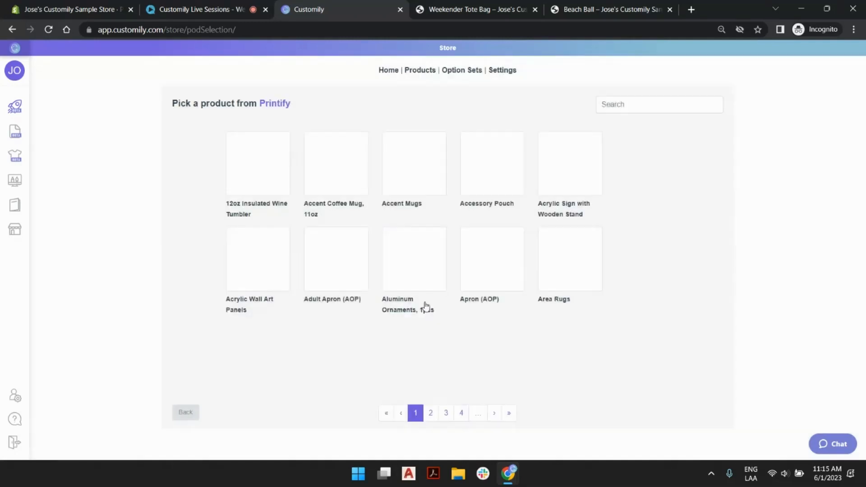
- Find the Weekender Tote Bag in the Printify catalog and accept MWW On Demand, the 24" × 13" size and the All print area
click(432, 416)
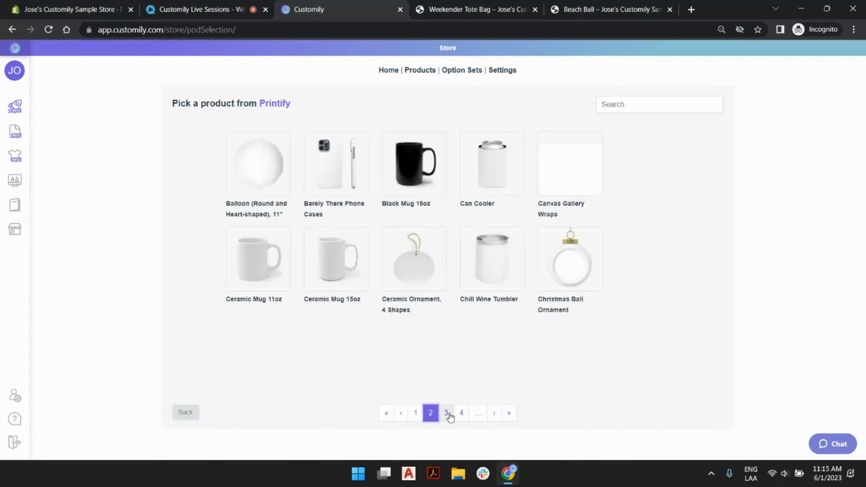
click(446, 414)
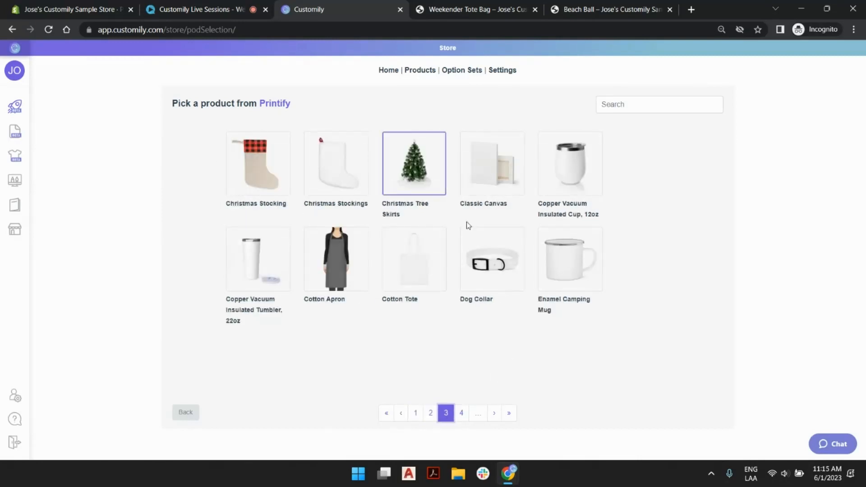
click(461, 413)
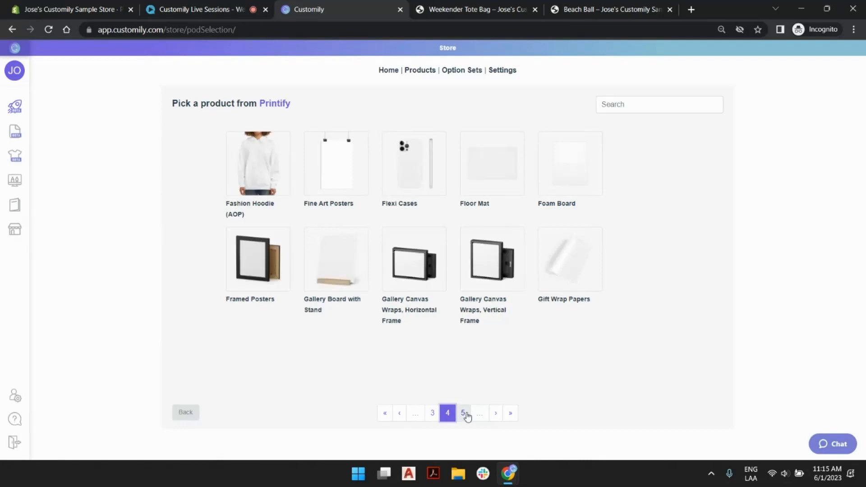
click(463, 413)
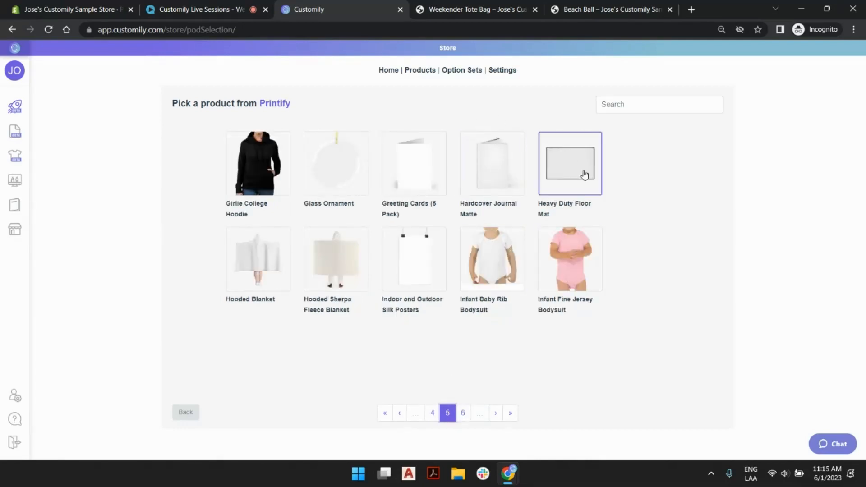
click(433, 414)
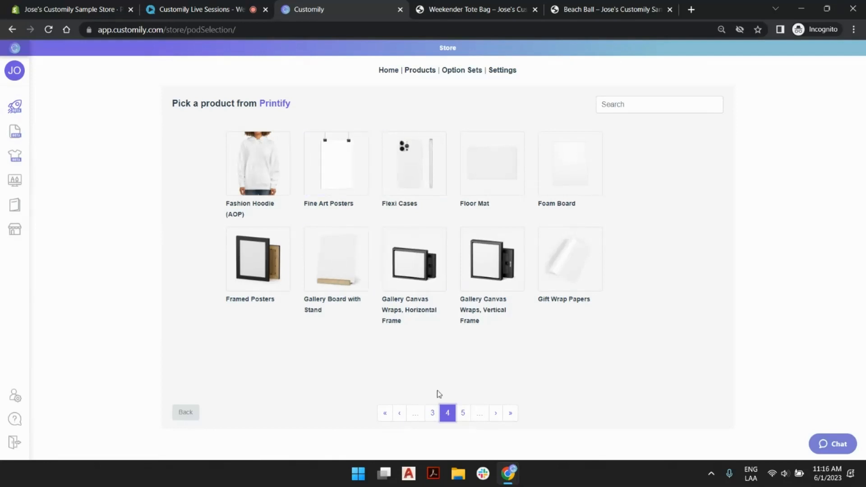
click(432, 413)
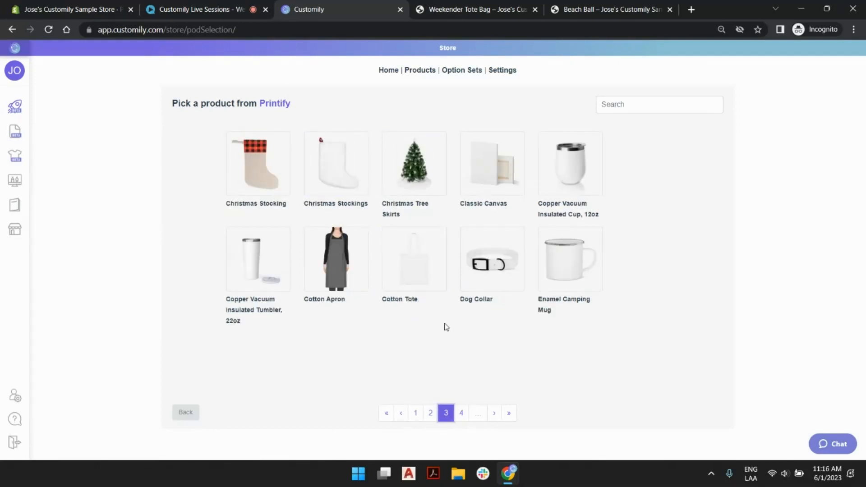
click(627, 103)
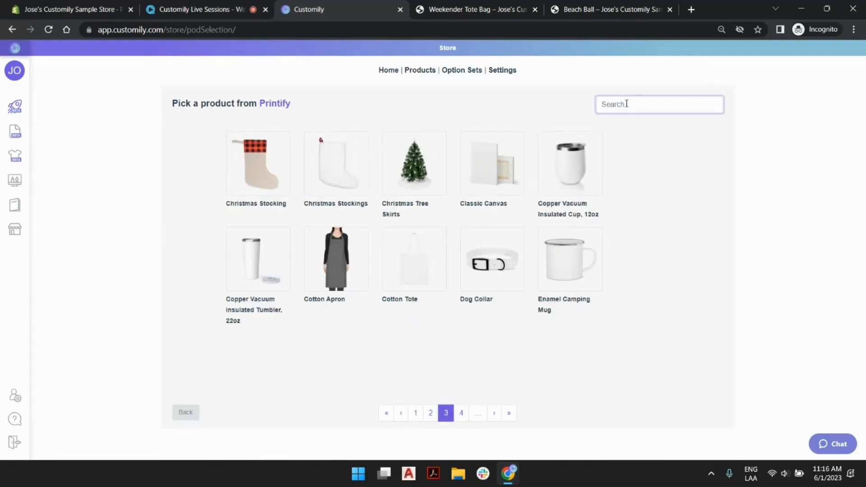
text(weeke)
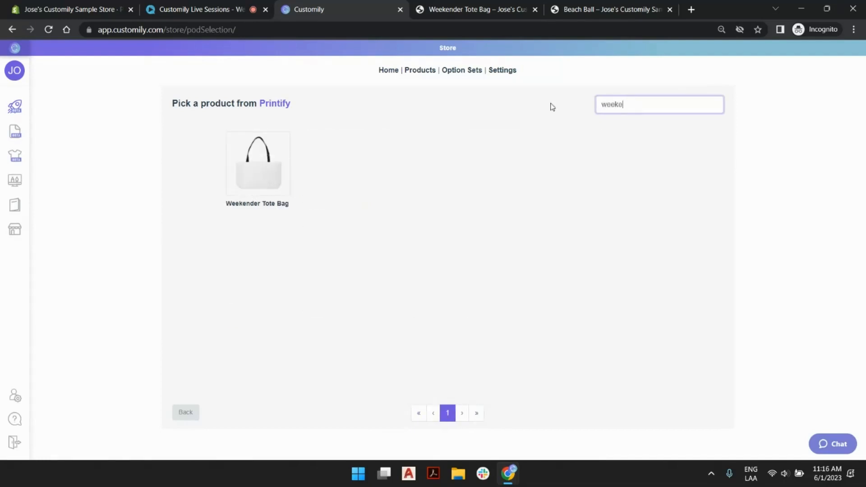
click(257, 163)
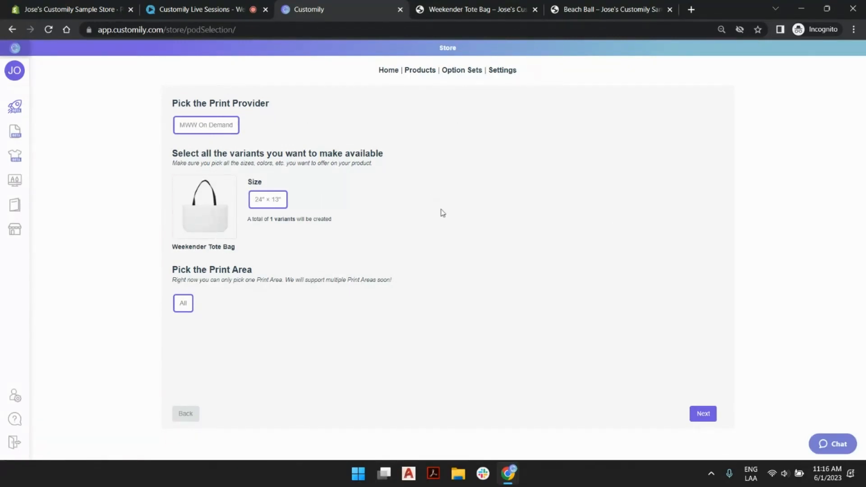
click(702, 413)
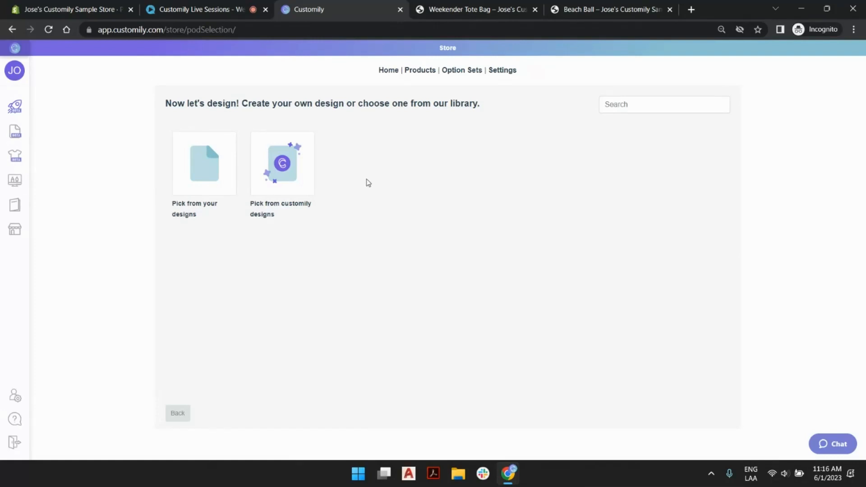
- Examine the Customily designs for Fall Season, Graduation, Summer Season, Spring Season, Pride and Independence Day, and return to the design source choice
click(300, 167)
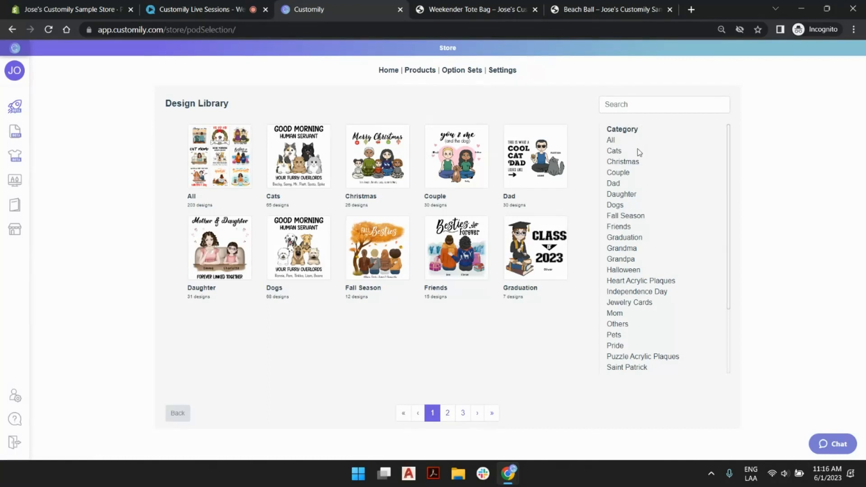
click(644, 218)
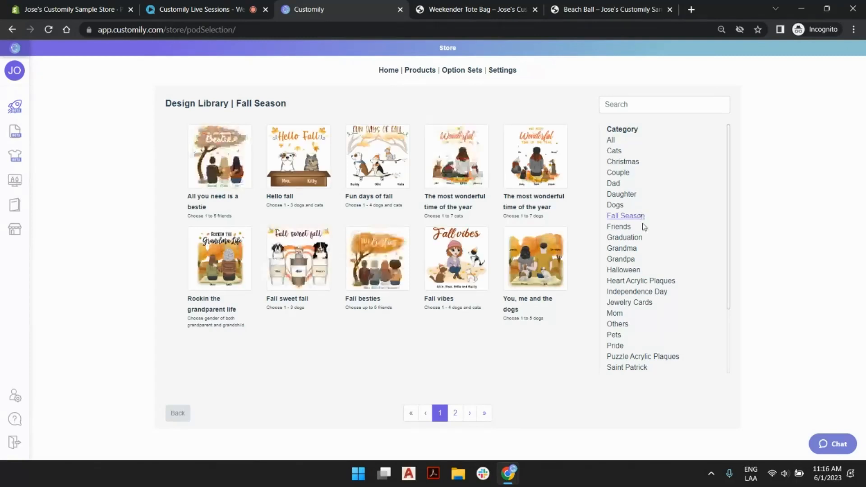
click(631, 238)
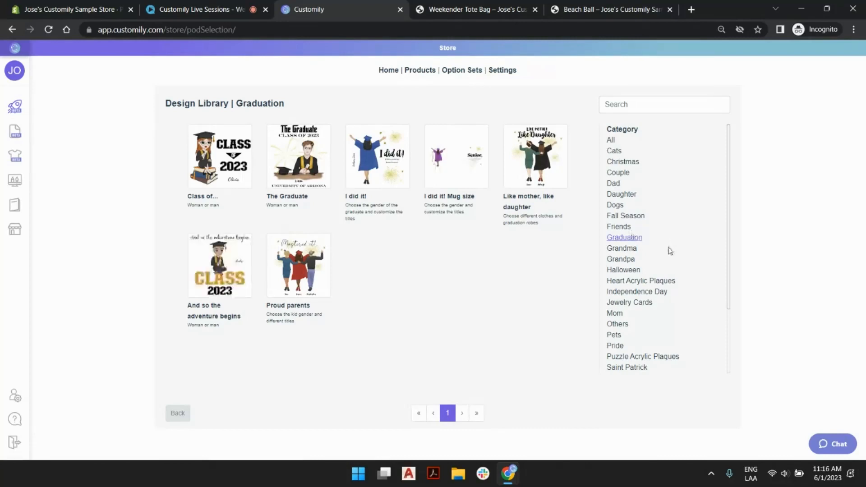
scroll(669, 248, down, 2)
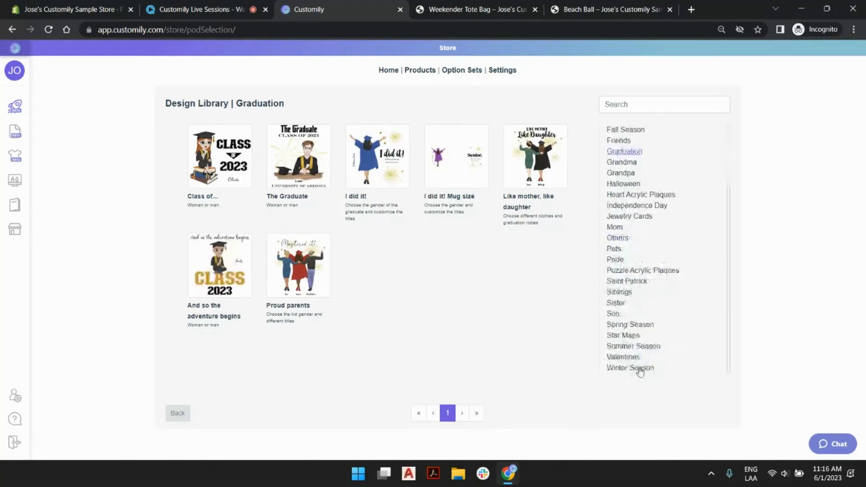
click(644, 346)
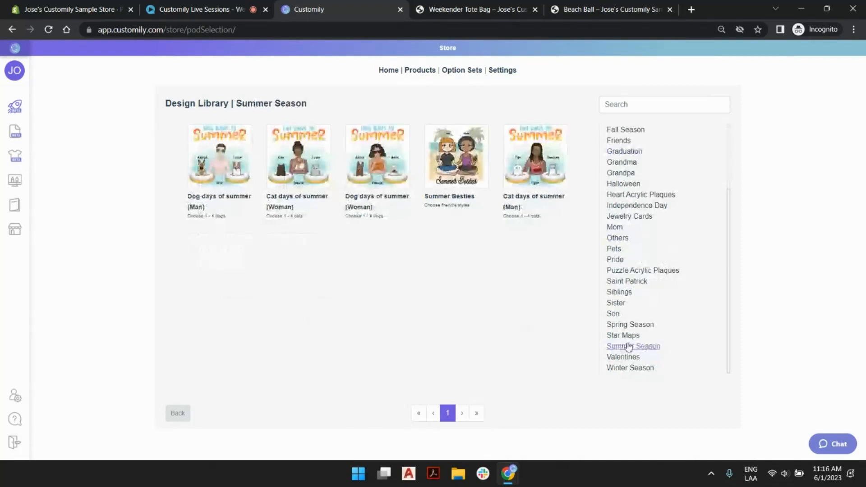
click(628, 326)
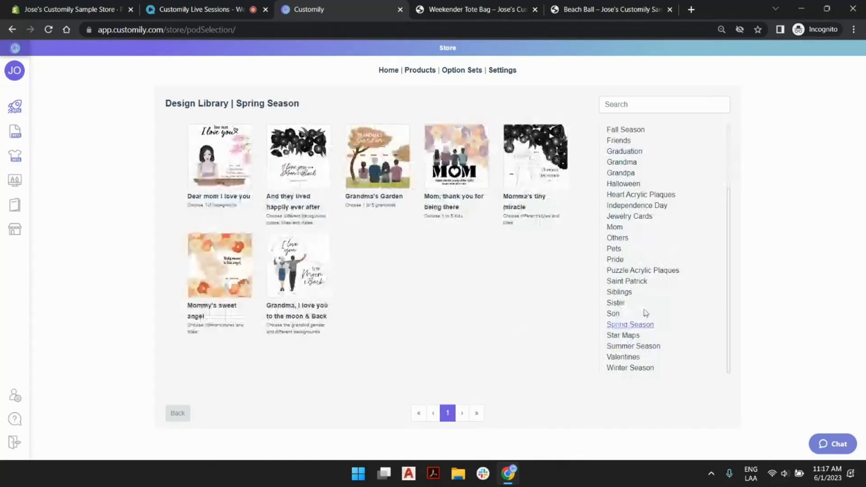
click(615, 261)
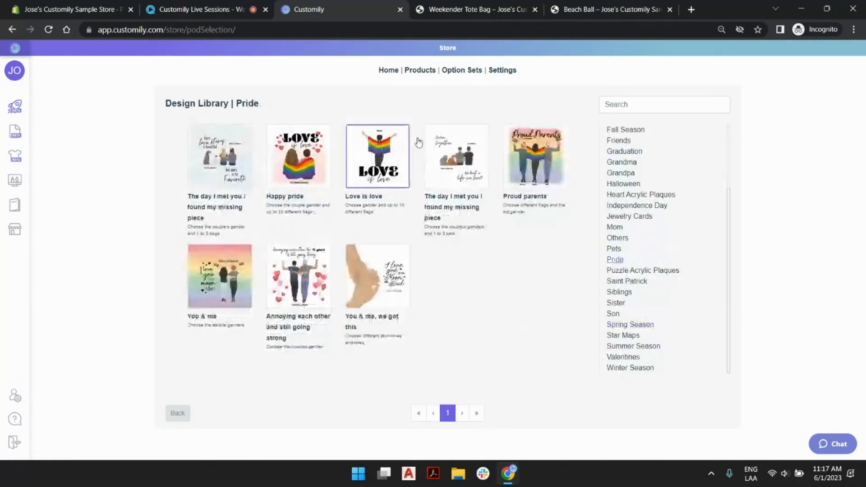
click(642, 210)
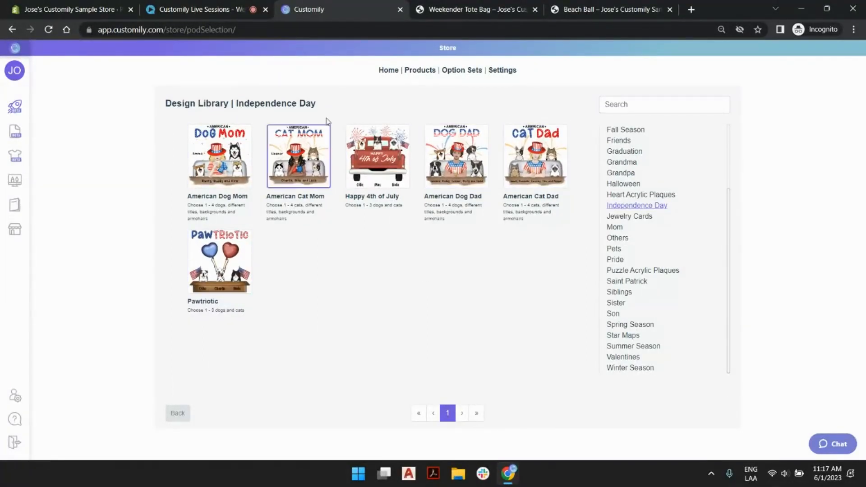
click(178, 414)
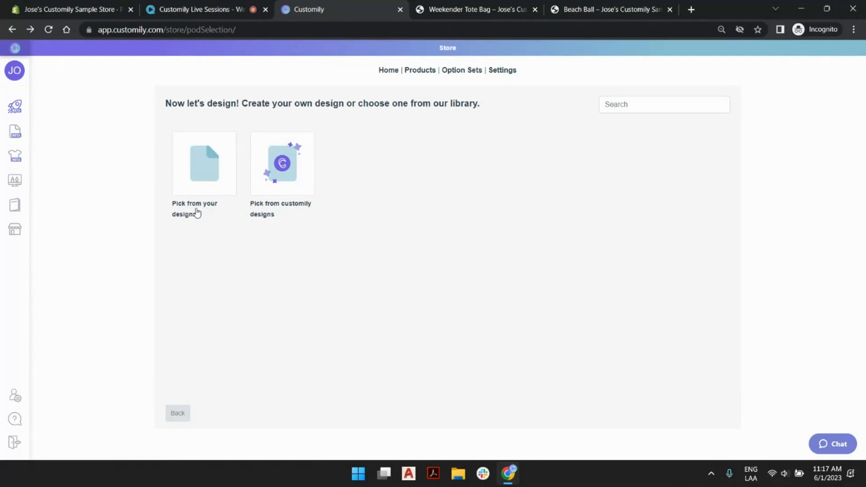
- Apply the Live Session Split Initial+Name design from your own designs to the tote bag
click(197, 185)
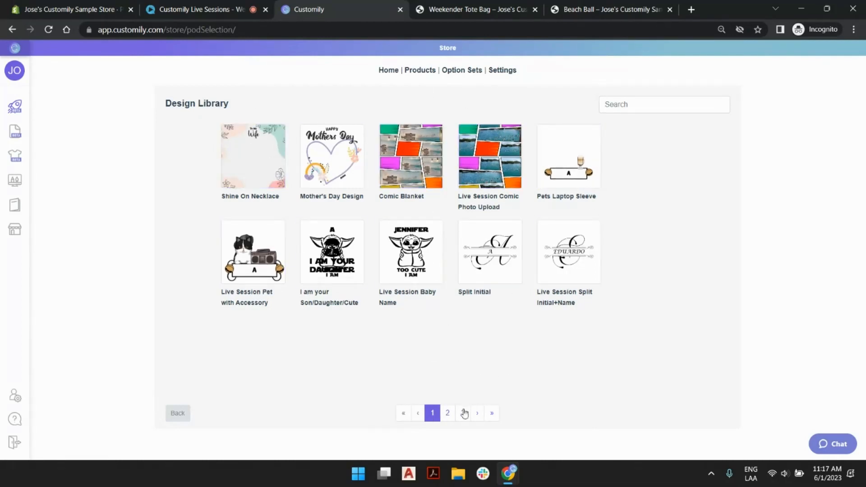
click(448, 413)
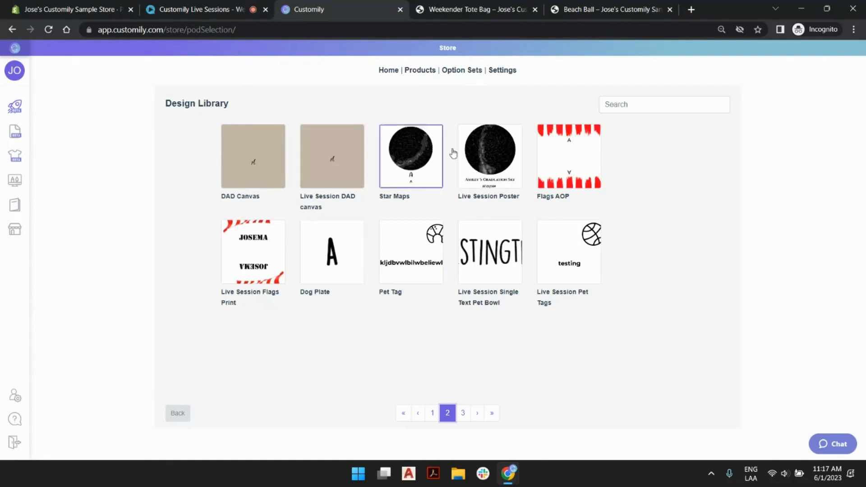
click(463, 415)
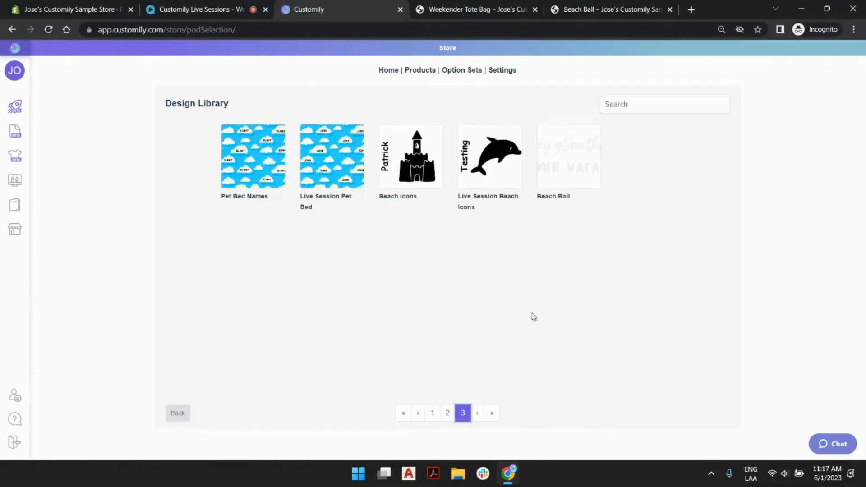
click(432, 413)
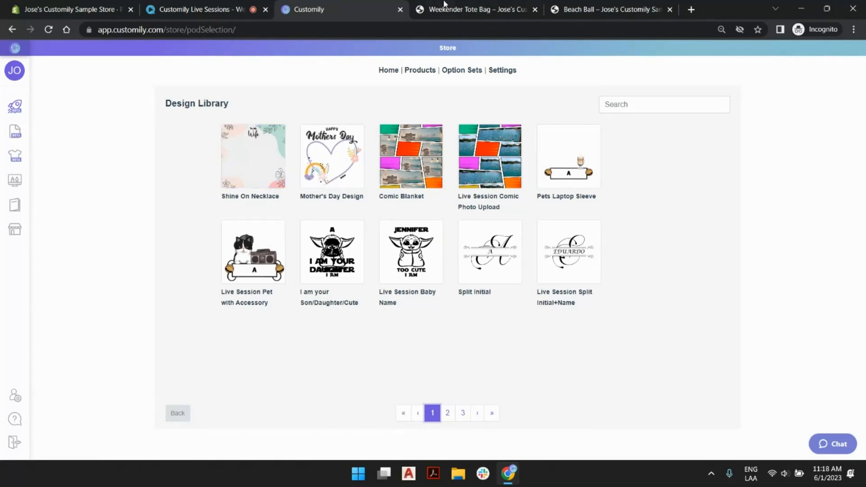
click(589, 240)
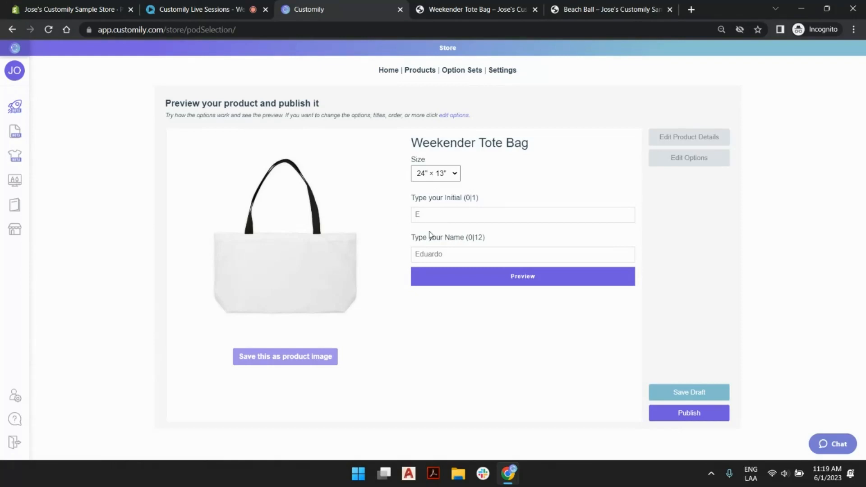
- Try the tote bag personalization with the initial "t" and a matching sample first name
click(441, 216)
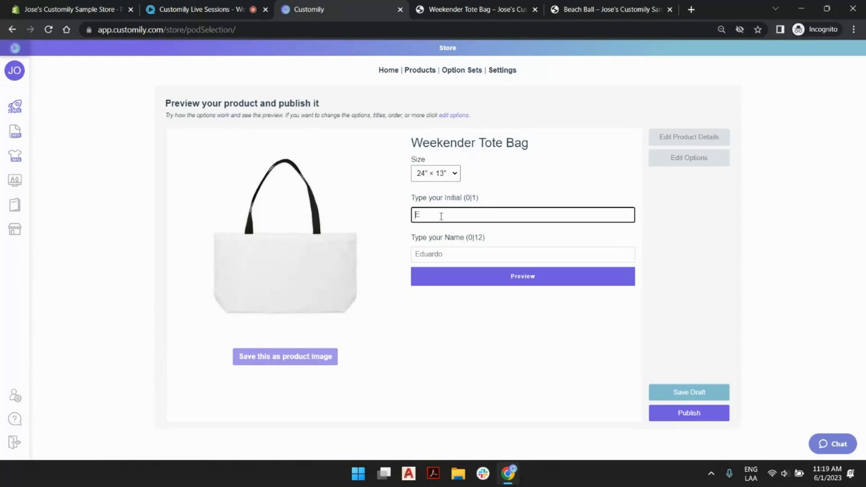
text(I)
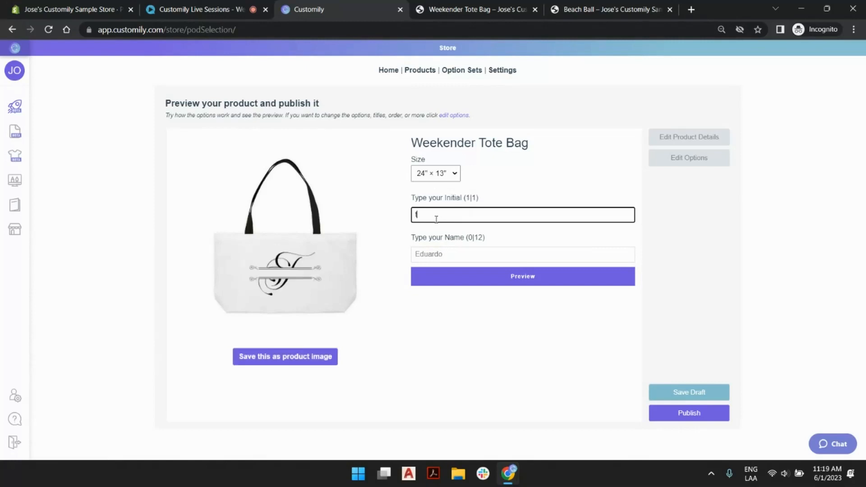
click(439, 255)
text(tyler)
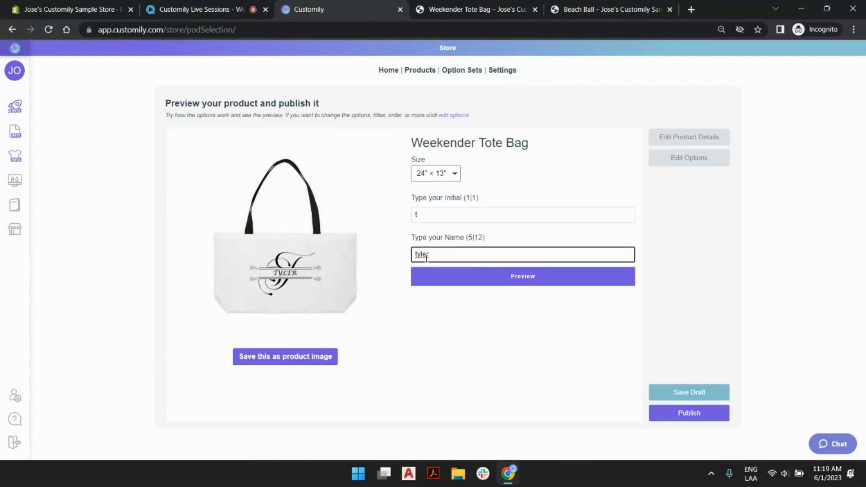
- Try other sample text in the name field, and clear both the name and the initial
double_click(459, 257)
text(tenessee)
double_click(432, 253)
text(tyler)
double_click(421, 256)
key(BackSpace)
click(424, 216)
key(BackSpace)
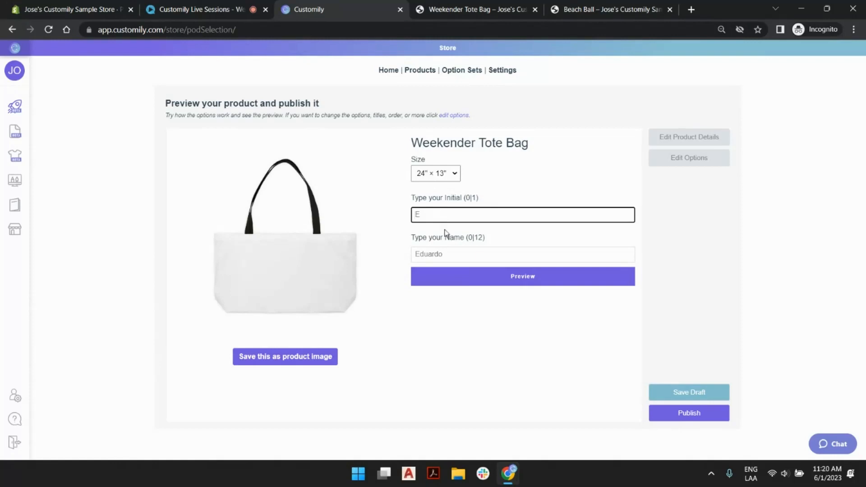
- Personalize the tote bag with the initial "e" and the sample first name suggested by the name field's placeholder
text(e)
click(440, 255)
text(edua)
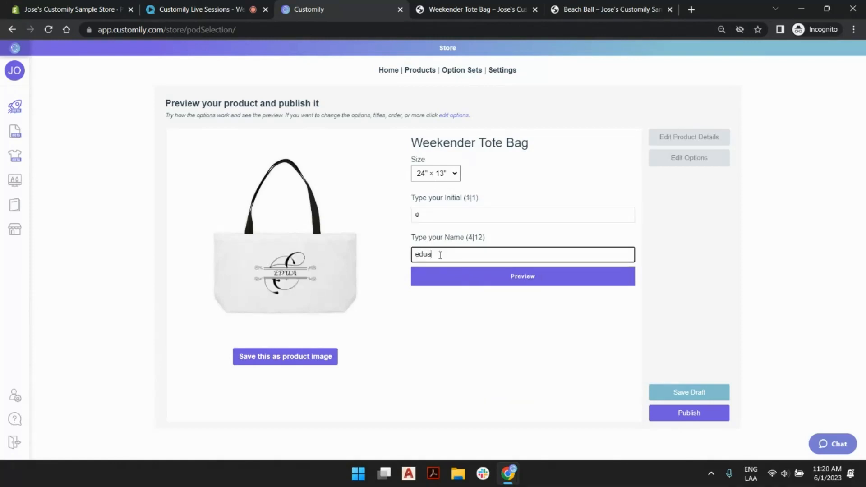
text(rdo)
- Check the enlarged preview of the personalized tote bag and save the design as the product image
click(521, 277)
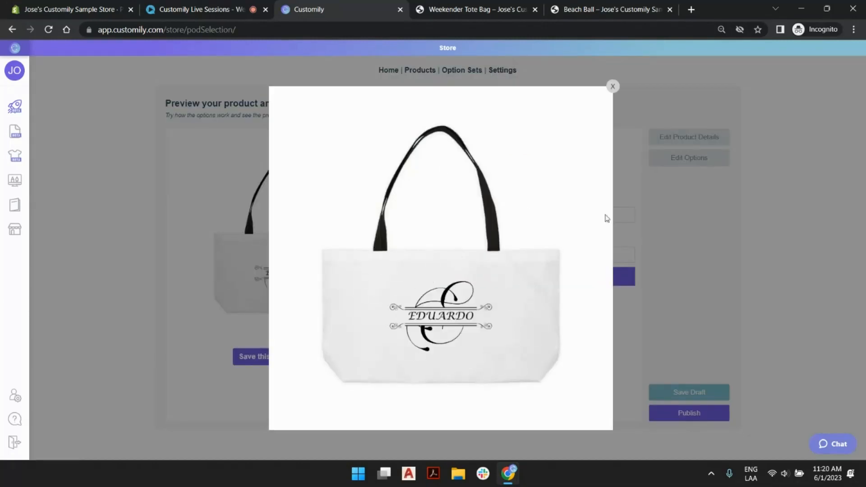
click(613, 87)
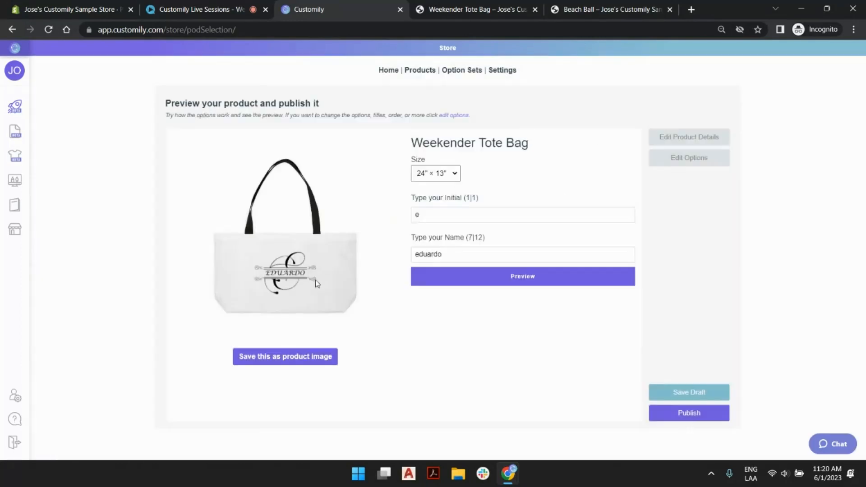
click(289, 365)
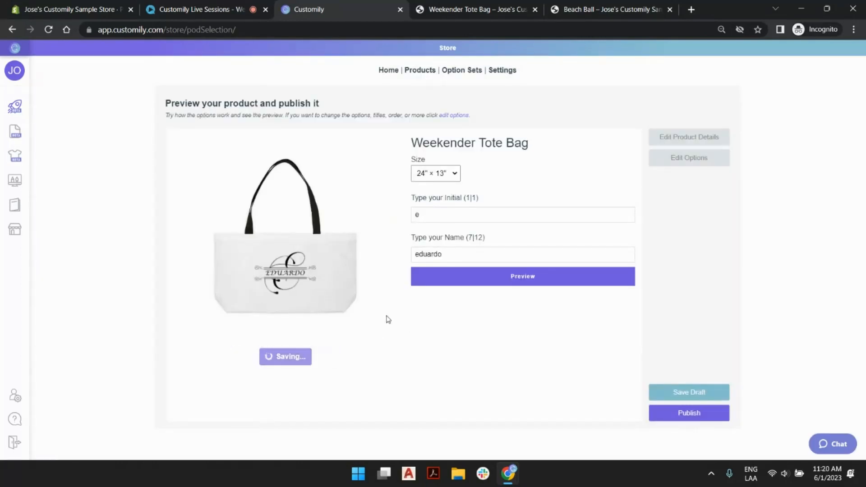
- Open the tote bag's product details and set its price to 19.0
key(ctrl+plus)
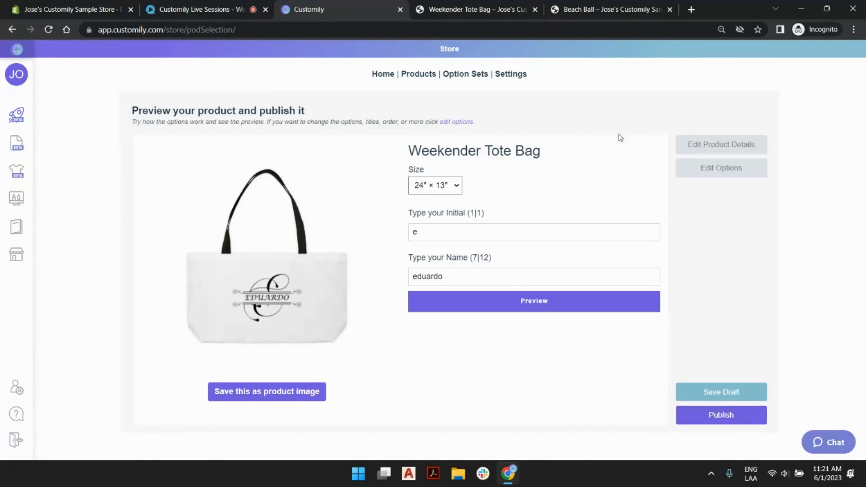
click(721, 143)
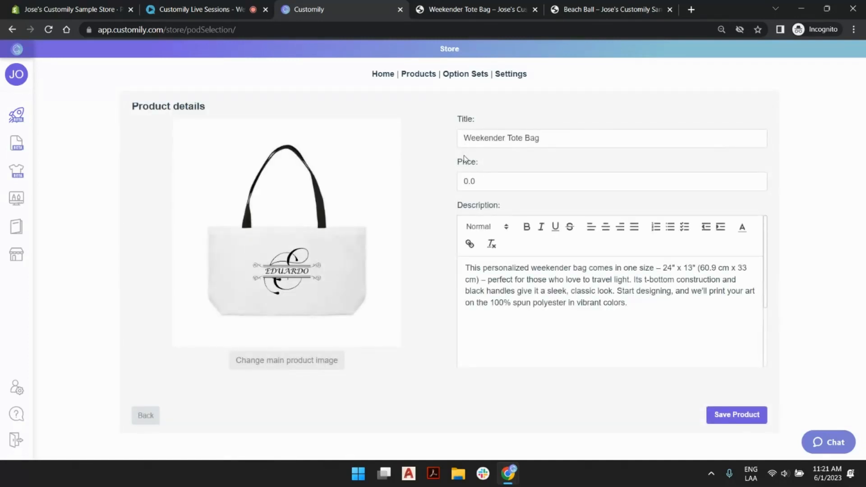
click(468, 182)
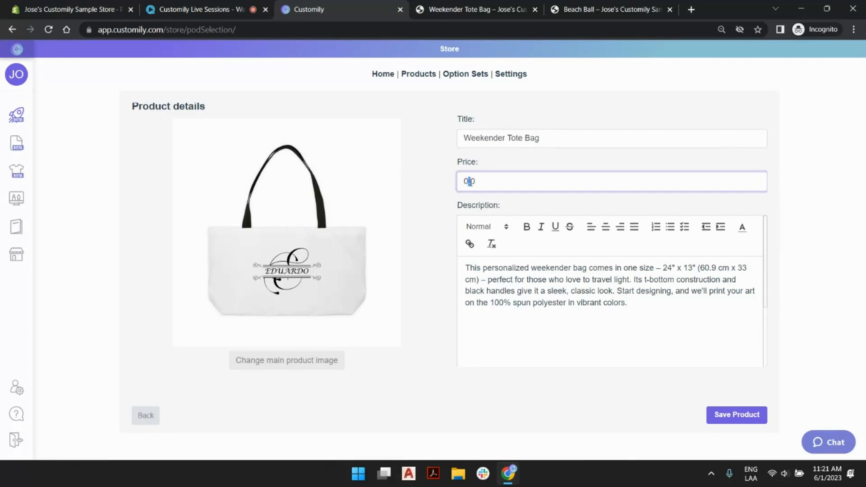
key(BackSpace)
text(19)
click(580, 271)
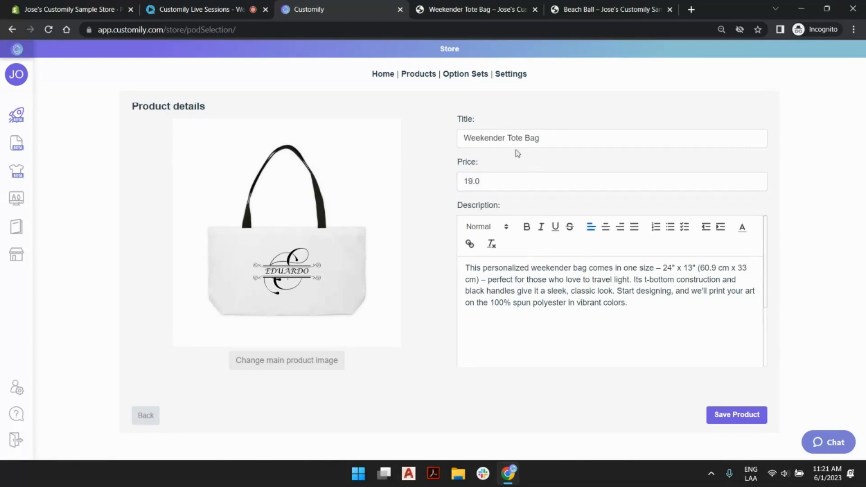
- Change the product title to "Live Session Monogram Tote Bag" and save the product details
click(465, 138)
text(Live Session)
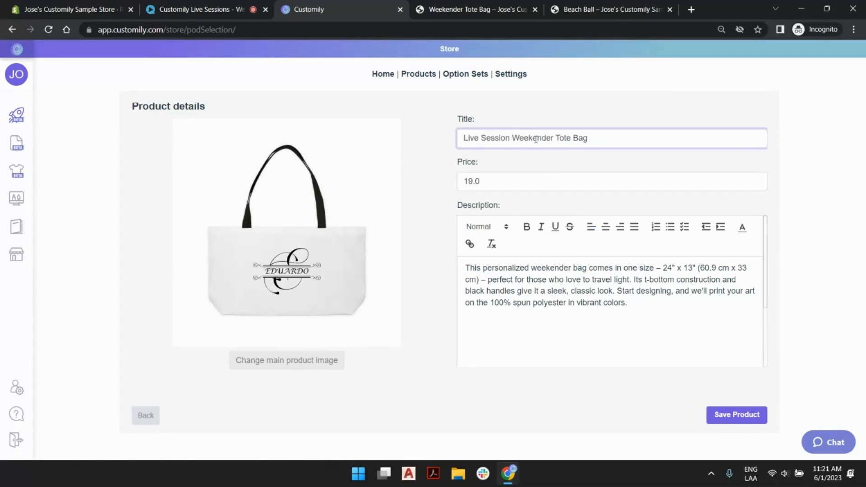
double_click(536, 139)
text(Monogram)
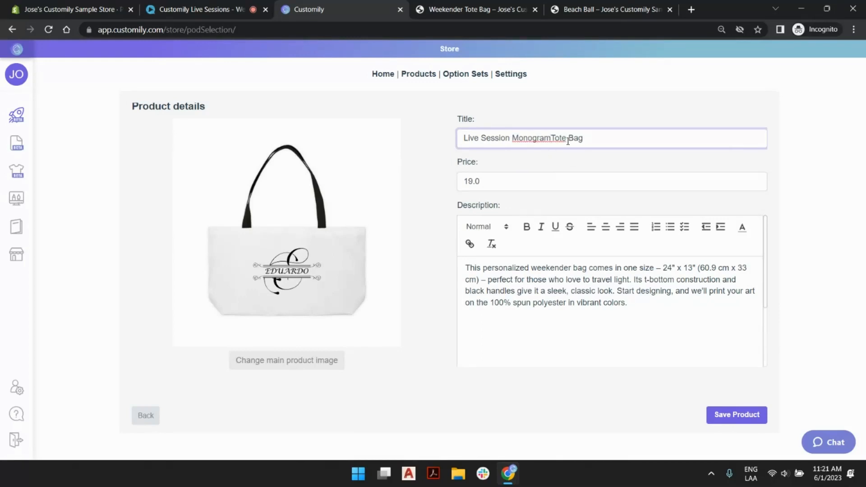
click(726, 417)
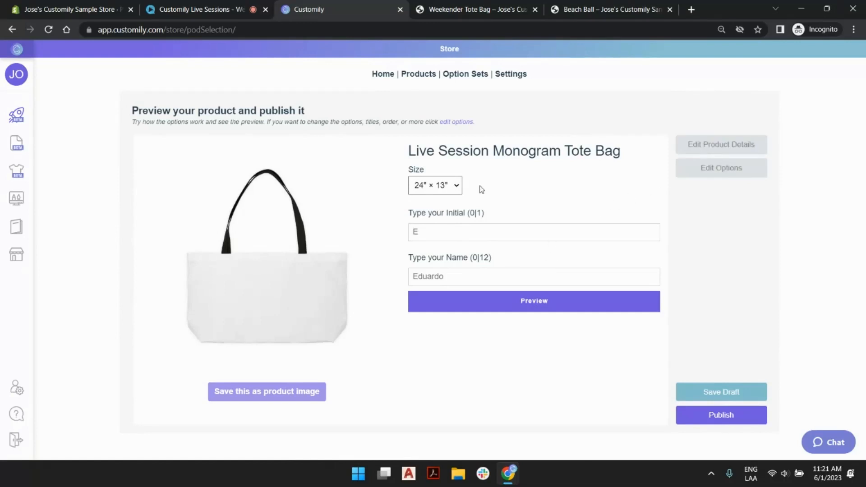
- Publish the Live Session Monogram Tote Bag to the store
key(ctrl+plus)
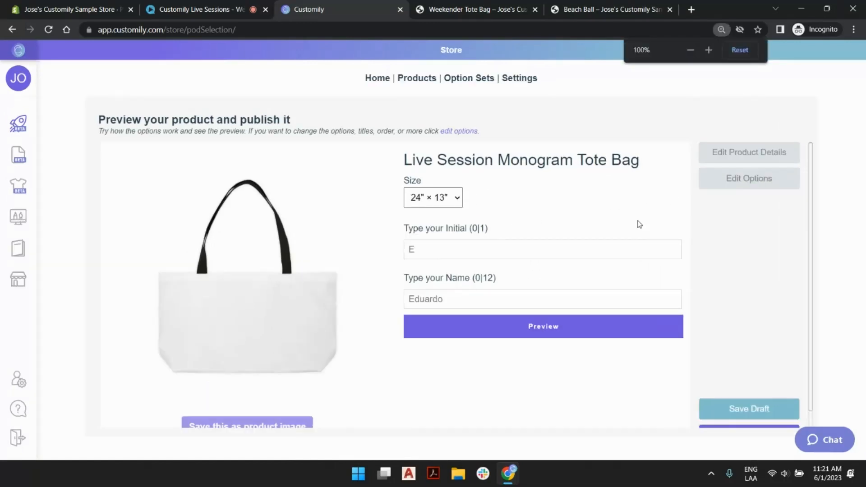
key(ctrl+minus)
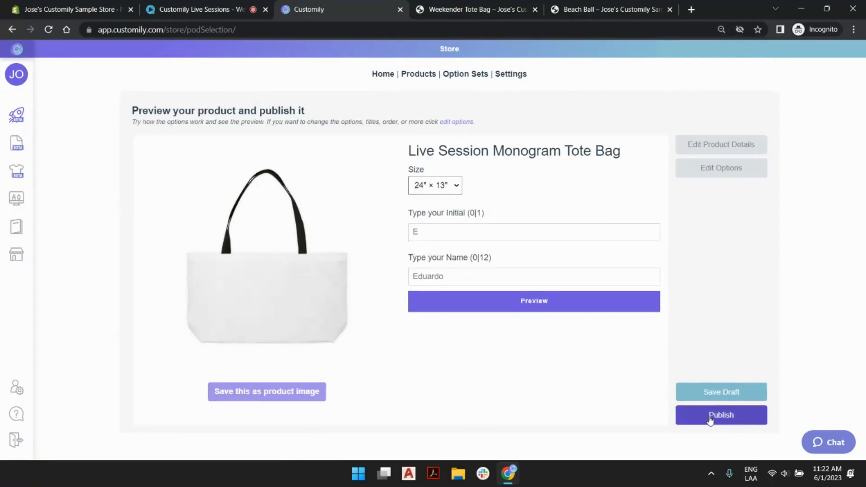
click(710, 419)
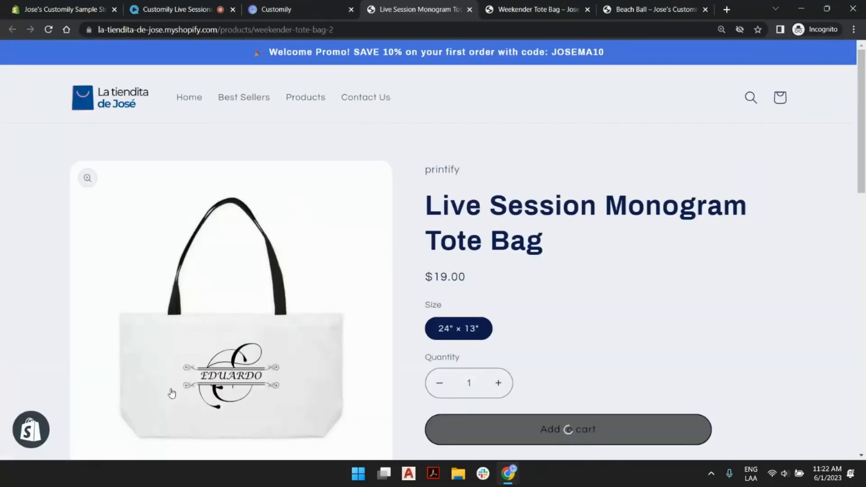
- Personalize the tote bag on its live store page with the initial "j" and a matching sample first name
scroll(406, 264, down, 5)
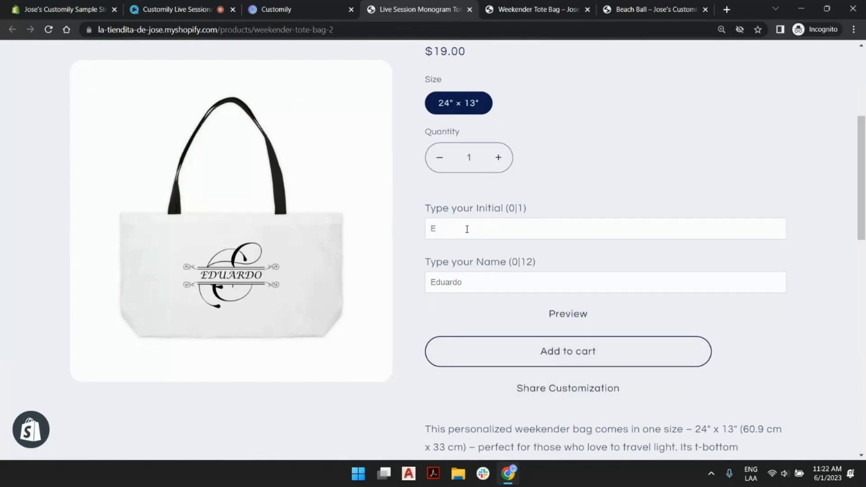
click(450, 228)
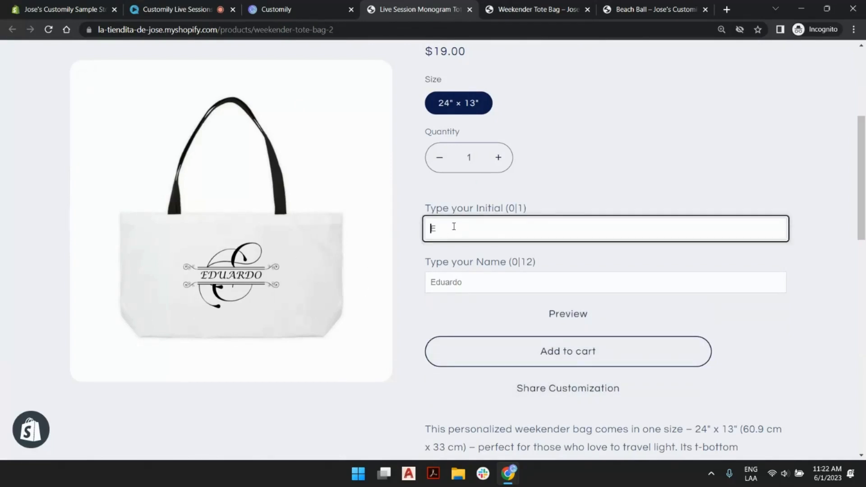
text(J)
click(461, 285)
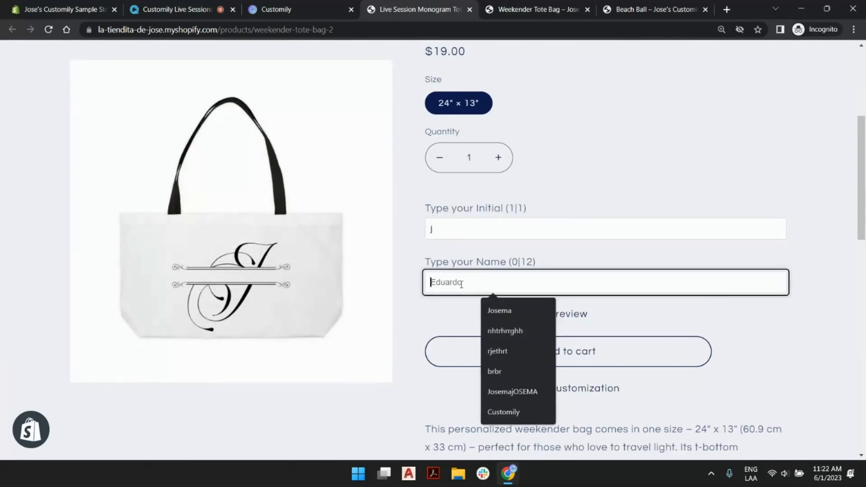
text(josem)
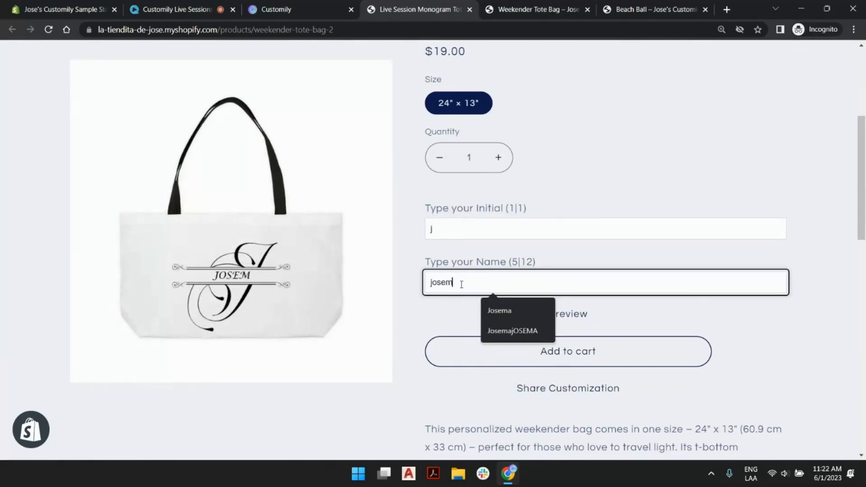
text(a)
click(561, 189)
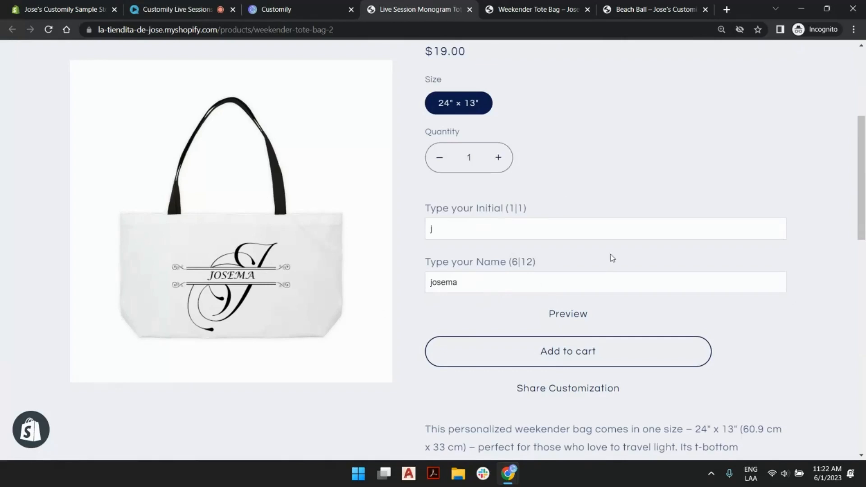
- Check the enlarged preview of the personalized tote bag on the store page, and close it
scroll(677, 212, up, 5)
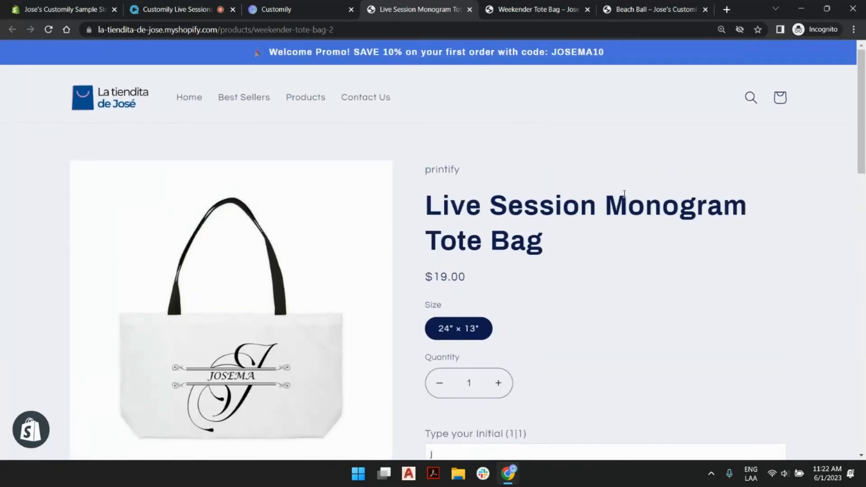
scroll(623, 195, down, 5)
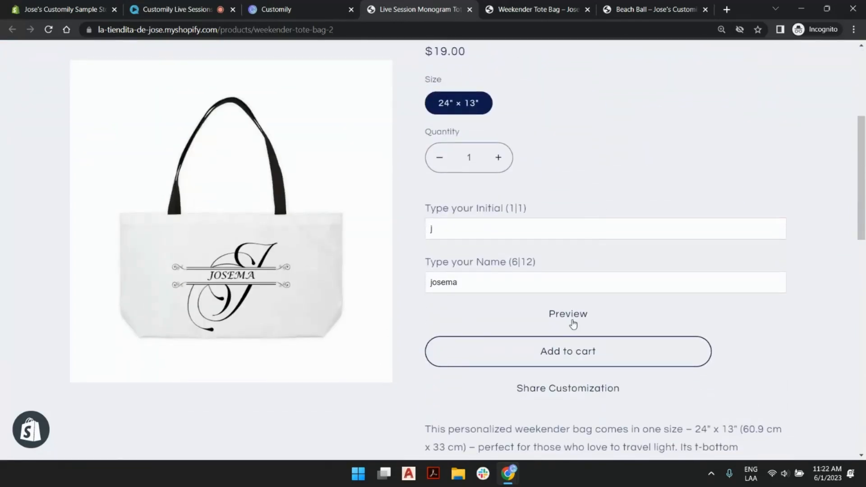
click(568, 315)
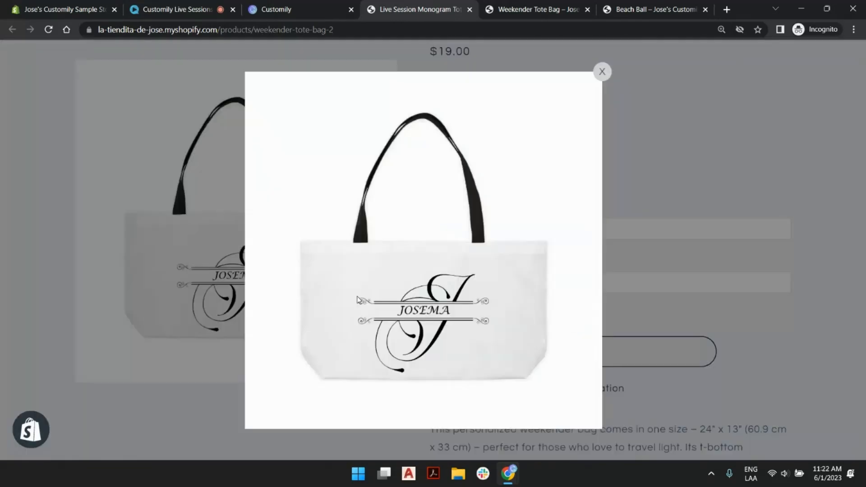
click(604, 71)
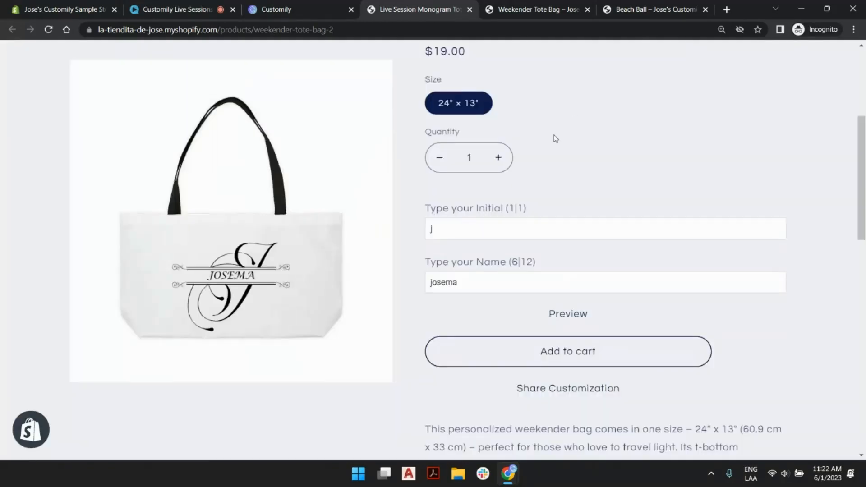
- Examine the published product page's title, price, size, personalization fields and description at different magnifications
key(ctrl+plus)
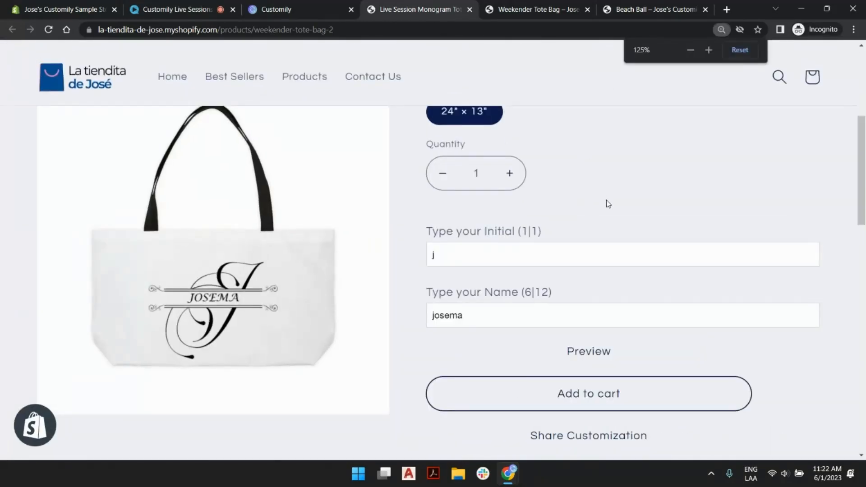
key(ctrl+plus)
scroll(608, 204, up, 3)
scroll(573, 235, down, 1)
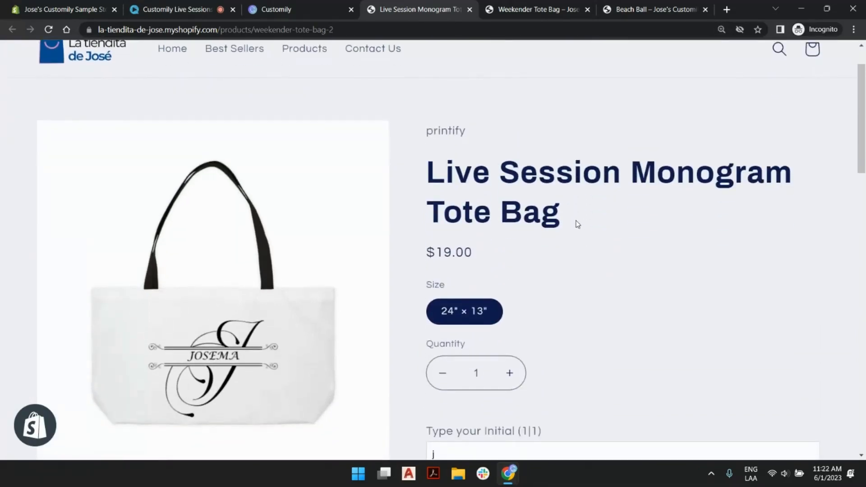
scroll(581, 208, down, 5)
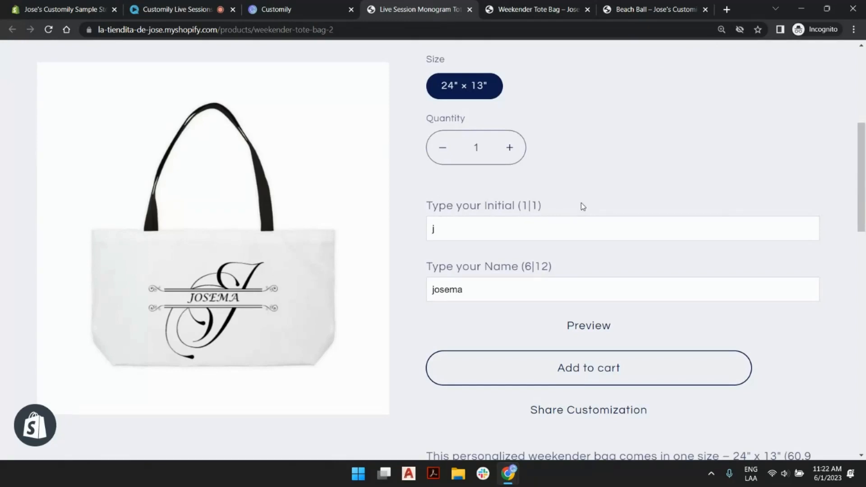
key(ctrl+minus)
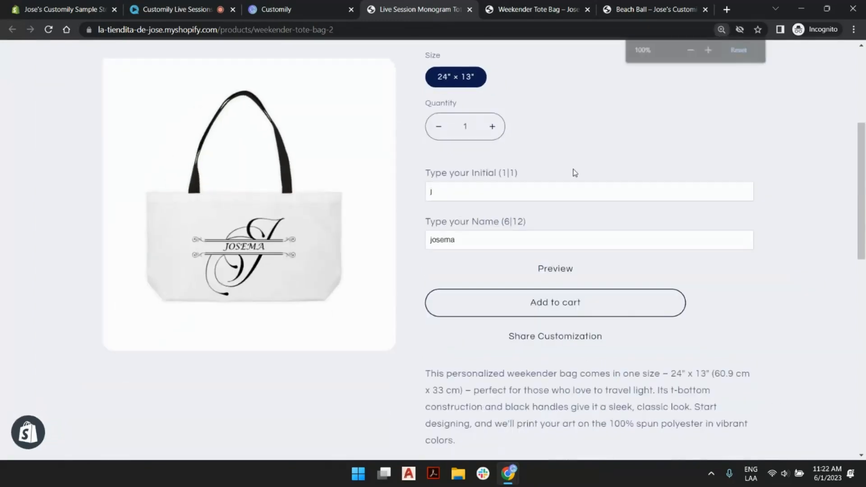
key(ctrl+minus)
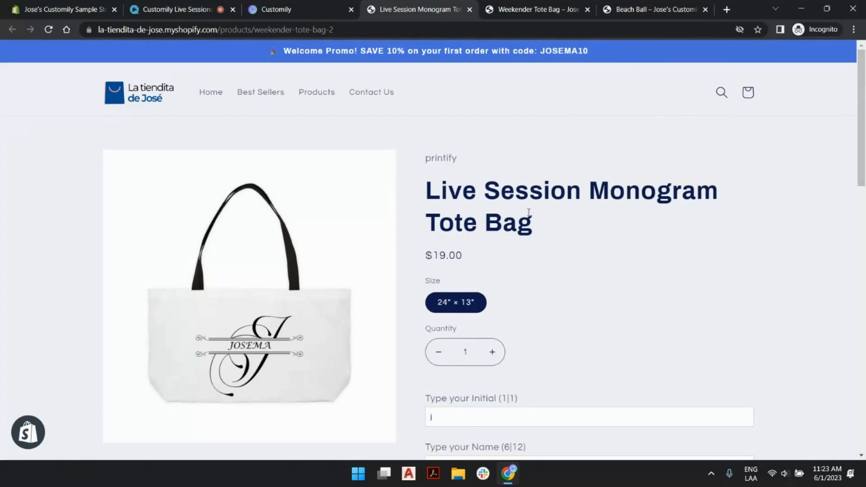
scroll(713, 282, down, 6)
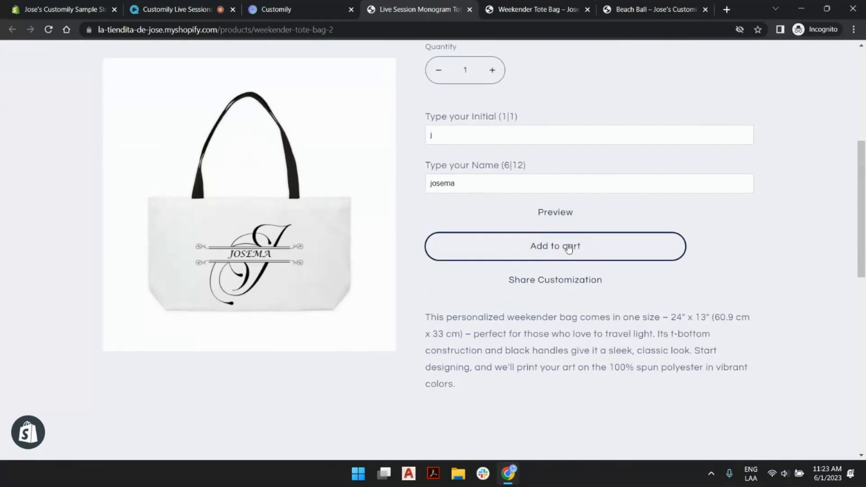
scroll(473, 234, up, 6)
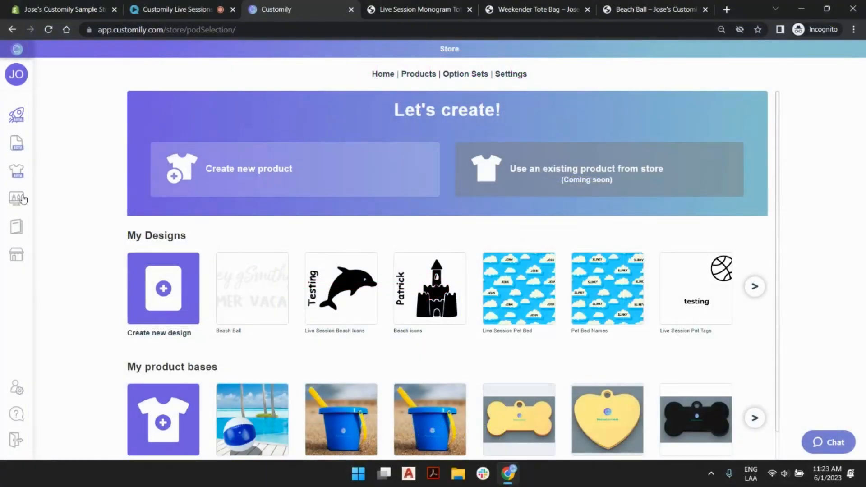
- Find the newest "Weekender Tote Bag - Live Session Split Initial+Name" template on the template list's last page and open it for editing
mouse_move(47, 227)
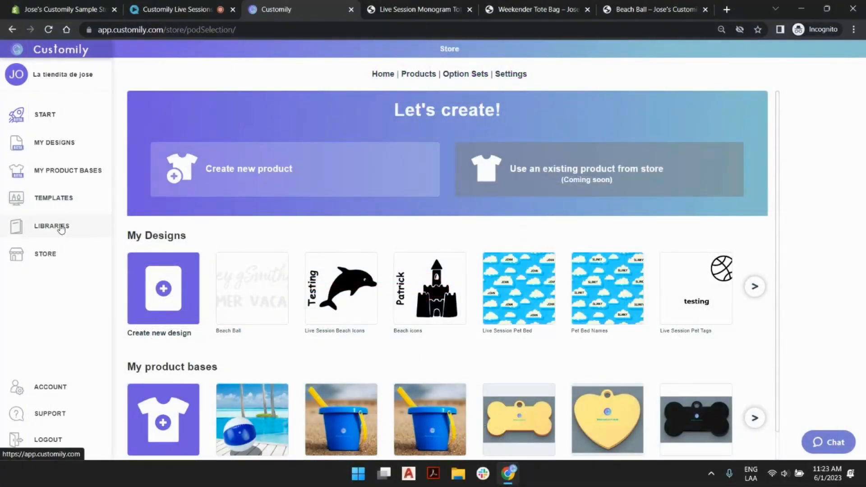
click(46, 206)
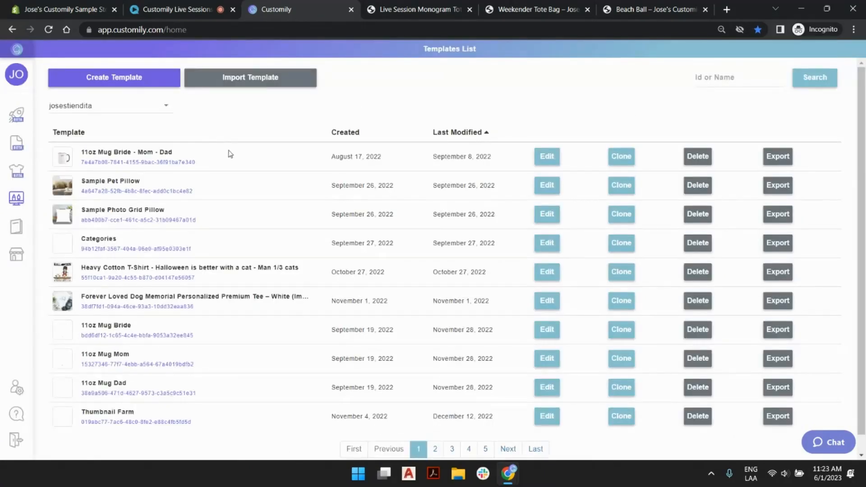
scroll(463, 130, down, 1)
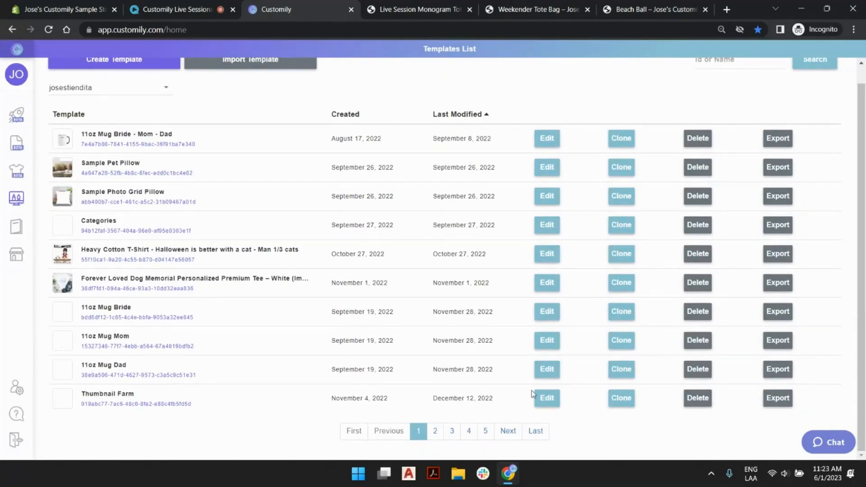
click(539, 433)
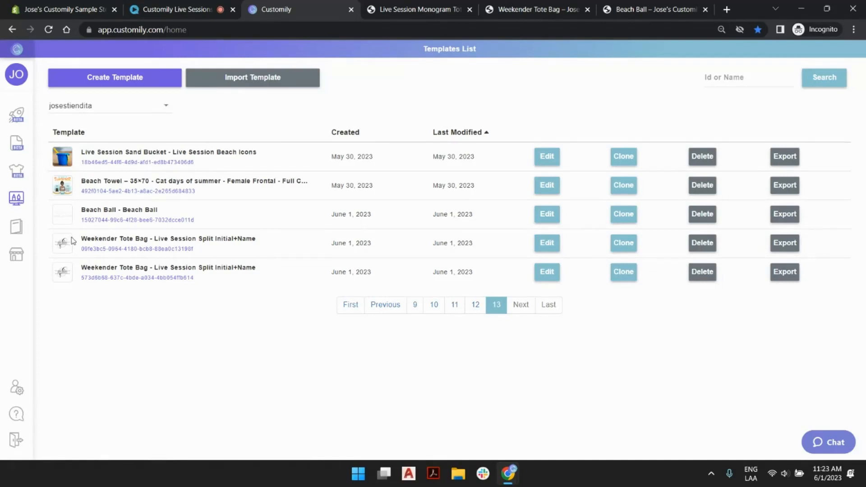
mouse_move(96, 274)
click(549, 272)
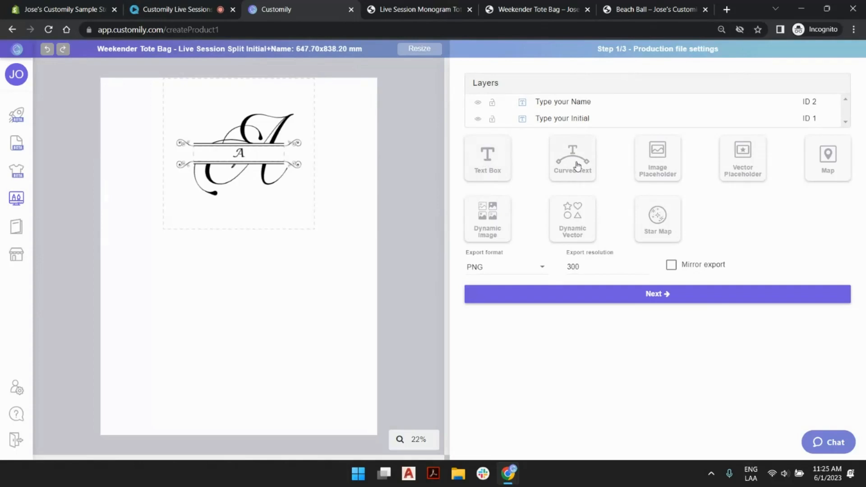
- Proceed to the template's preview settings and check the Product colors and Mask layers by toggling their visibility
click(506, 167)
click(597, 296)
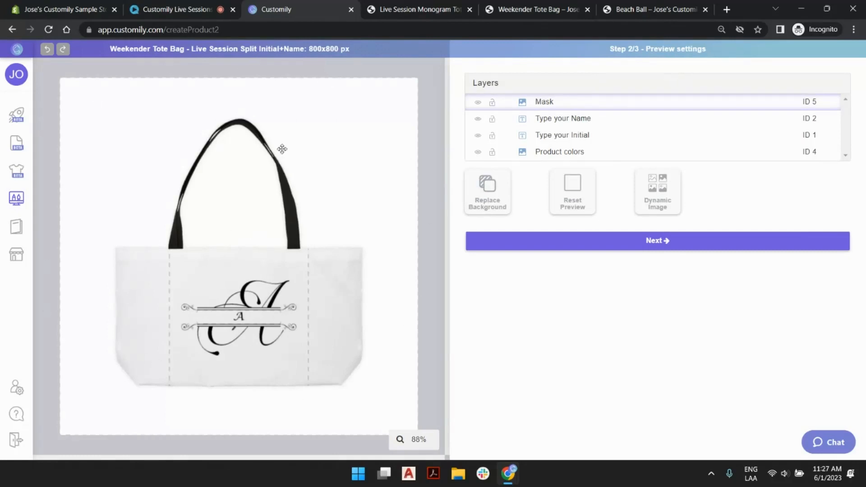
click(580, 153)
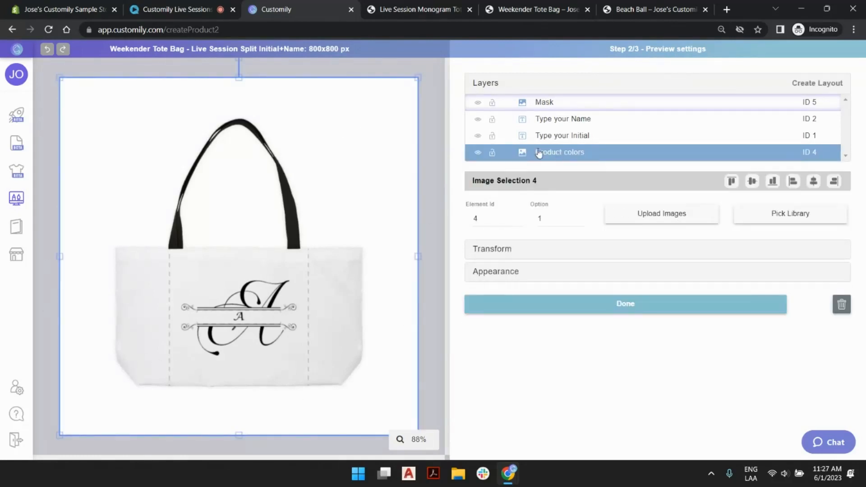
click(479, 153)
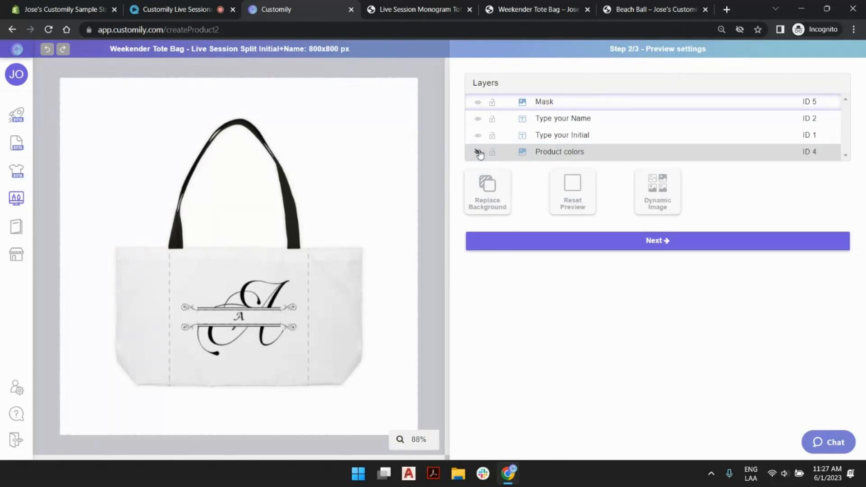
click(479, 104)
click(478, 104)
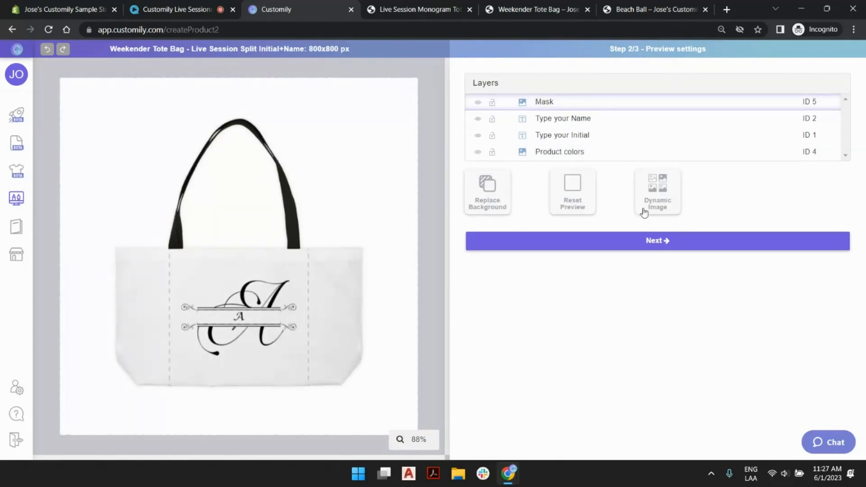
- Try moving the Mask layer out of its place over the tote bag preview, and undo the move
click(570, 152)
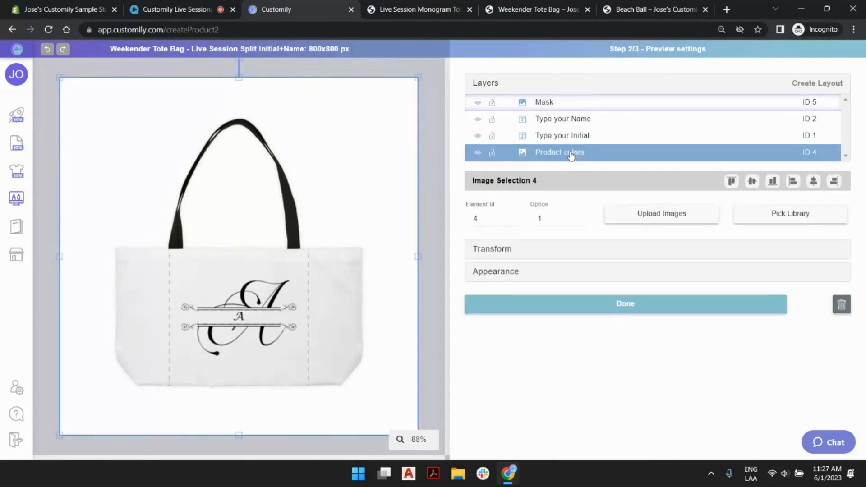
click(559, 108)
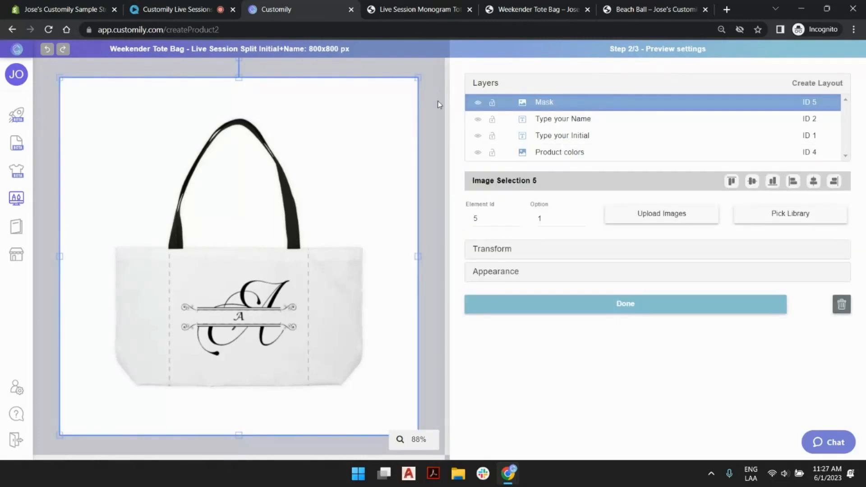
drag(377, 115, 364, 146)
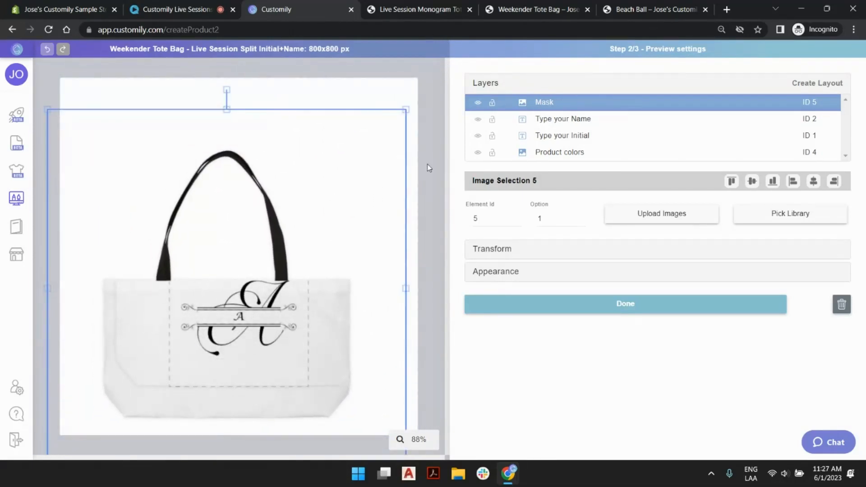
key(ctrl+z)
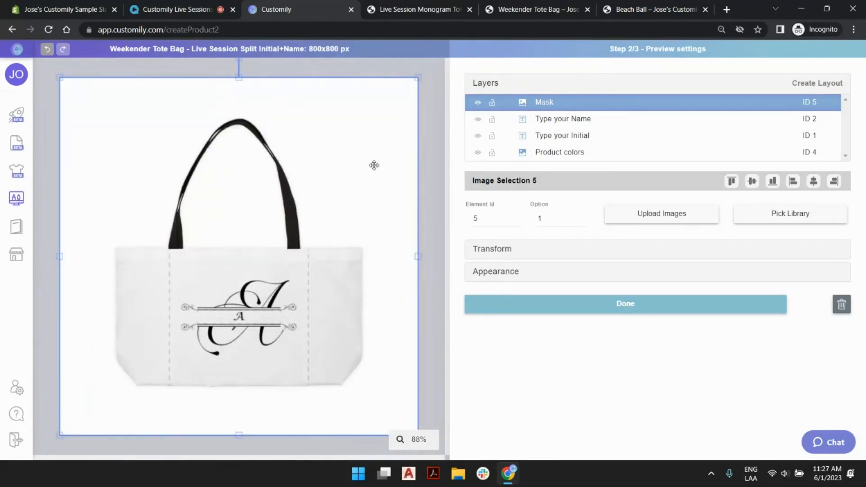
click(435, 161)
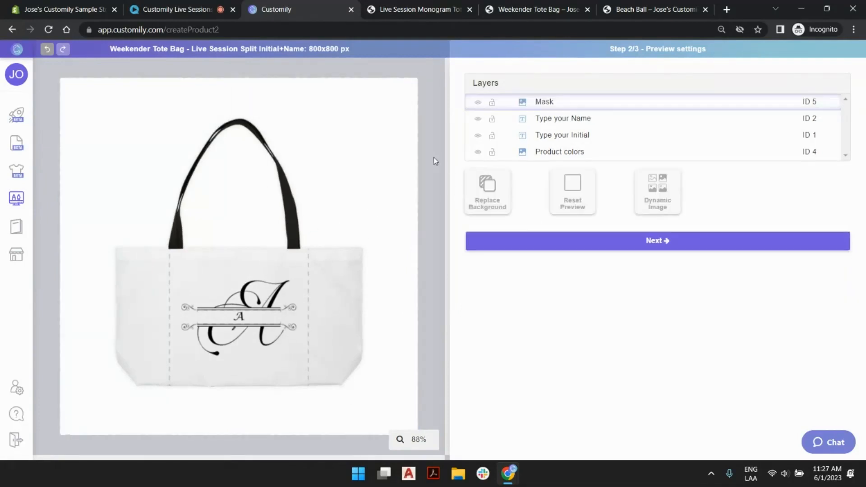
- Check where the Type your Initial, Type your Name, Product colors and Mask layers sit on the preview, and clear the selection
click(585, 136)
click(577, 124)
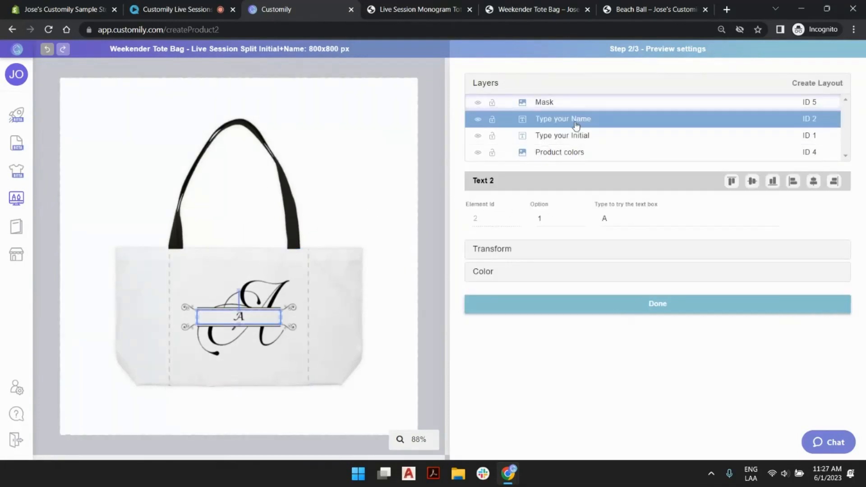
click(574, 154)
click(562, 105)
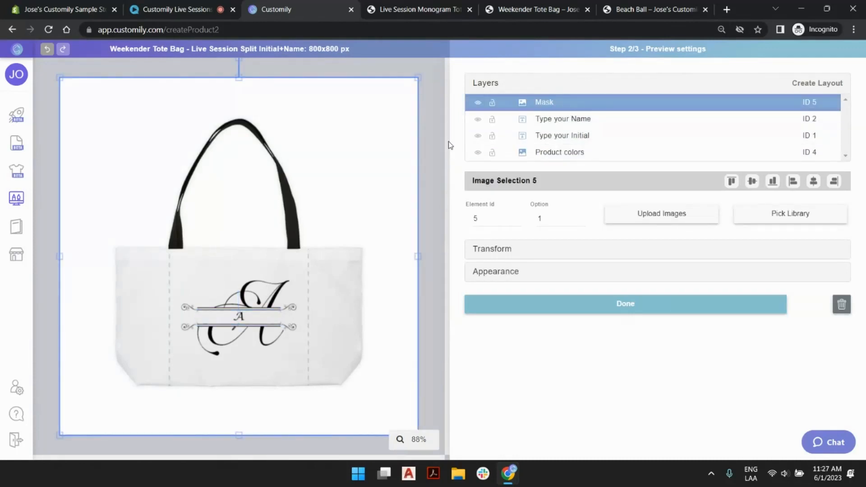
click(430, 140)
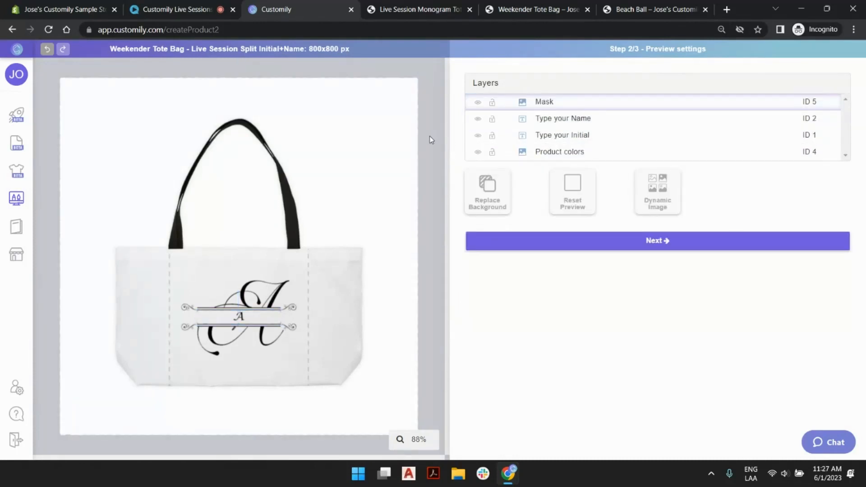
- Proceed to the template review and set the sample text of the Type your Initial layer to "c"
click(668, 246)
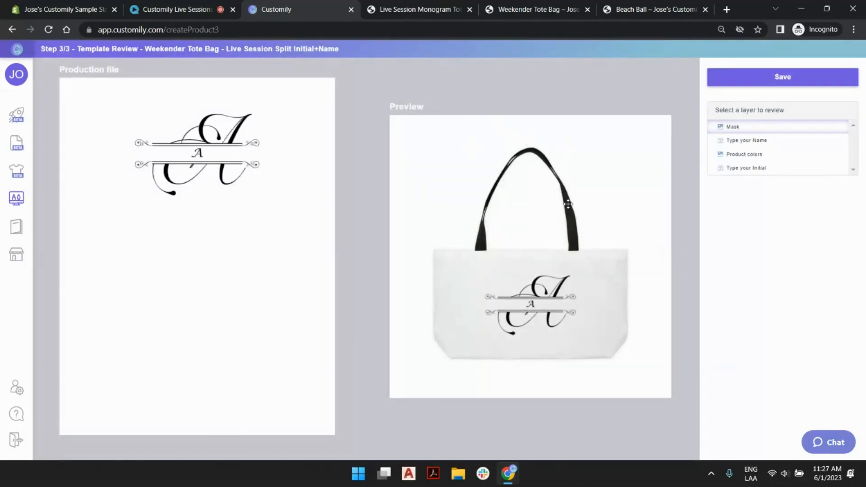
click(748, 169)
click(738, 214)
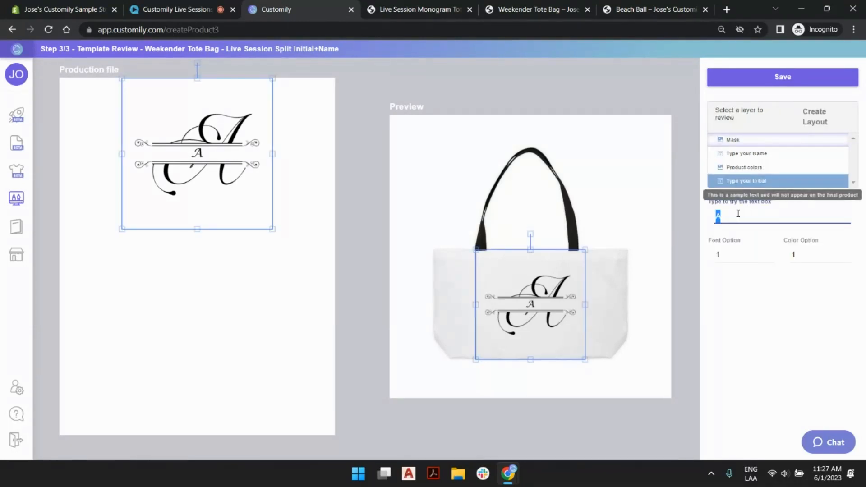
text(c)
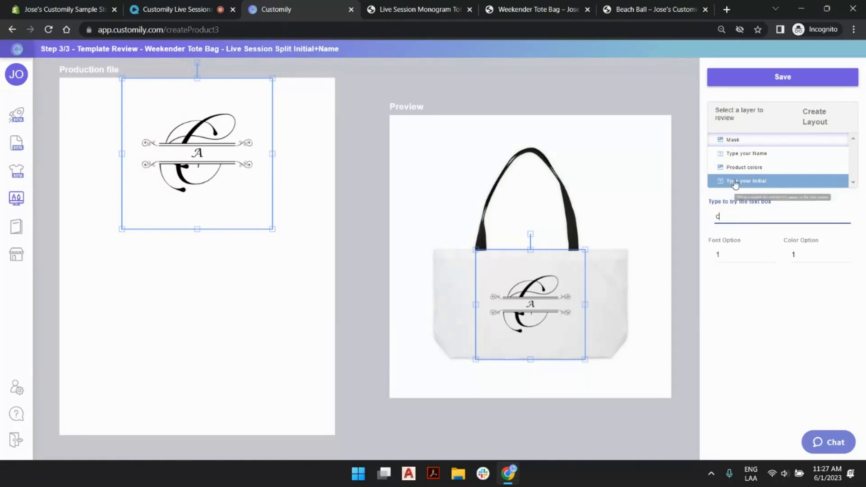
- Set the sample text of the Type your Name layer to "customily"
click(743, 159)
click(734, 219)
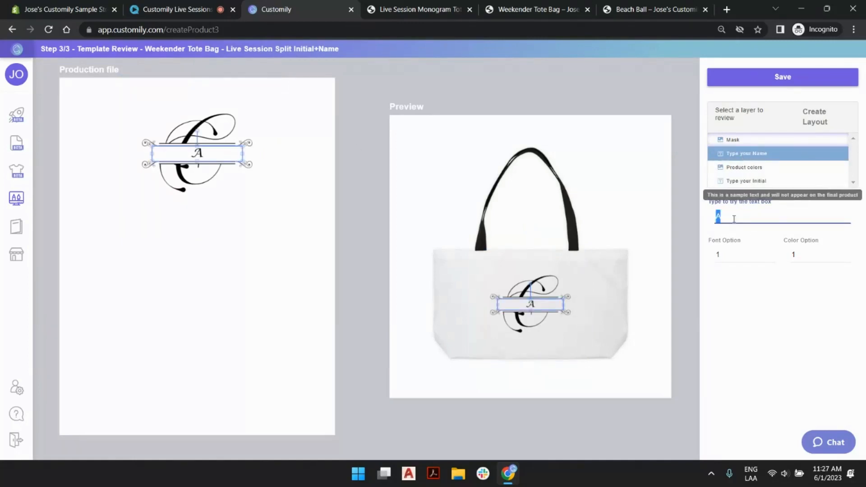
text(customily)
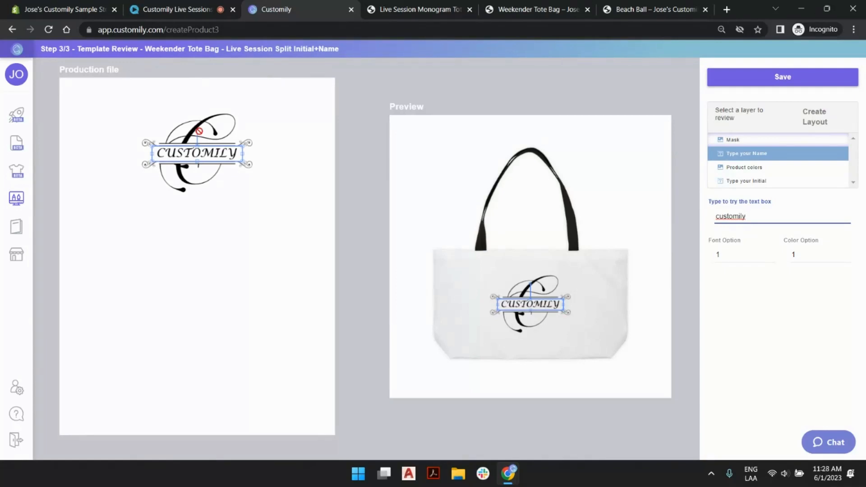
click(498, 93)
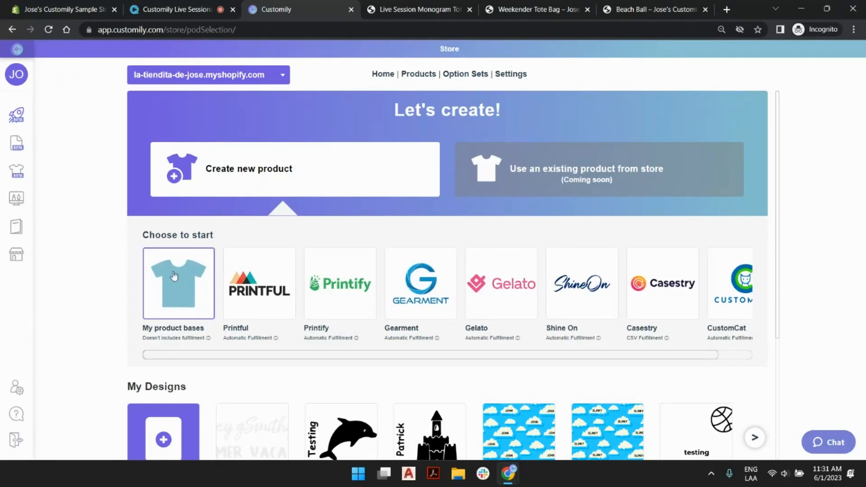
- Start a new product base from the store's creation page and name its template "Live Session Beach Ball"
scroll(169, 282, down, 4)
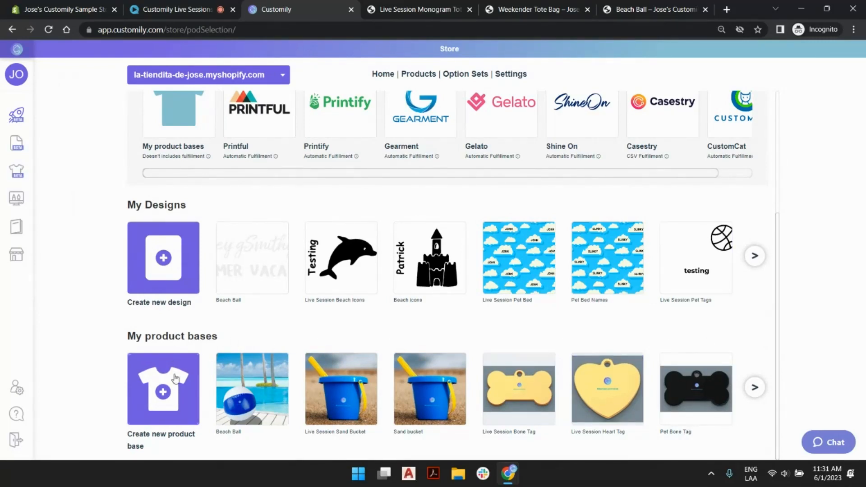
click(175, 391)
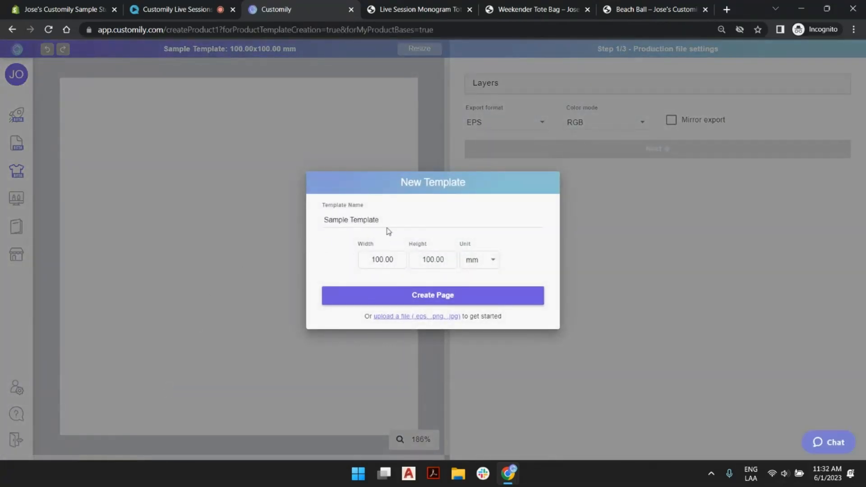
double_click(373, 220)
triple_click(373, 220)
text(L)
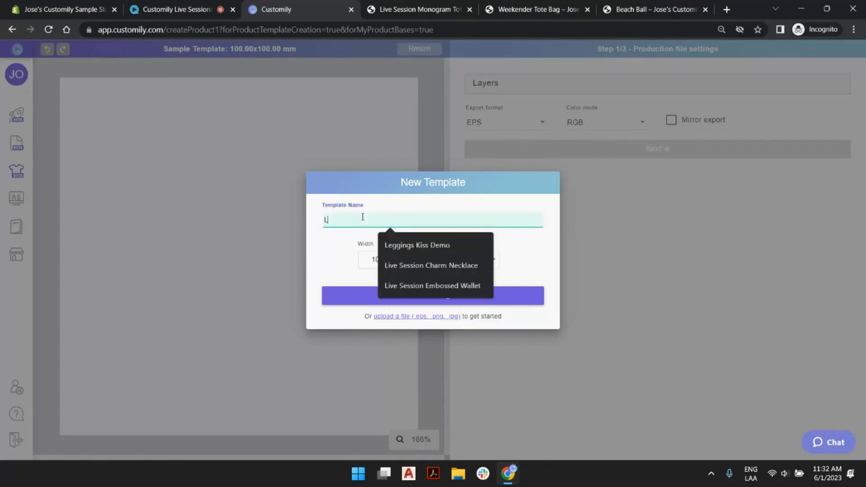
text(ive Session )
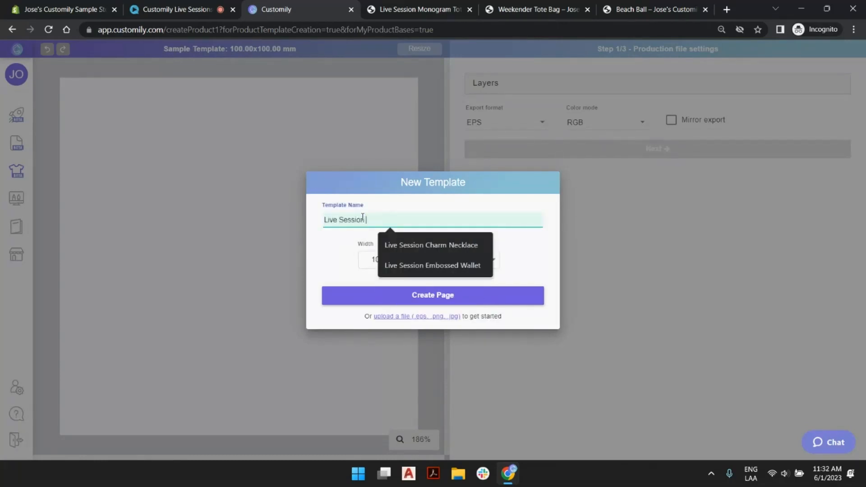
text(Beach Ball)
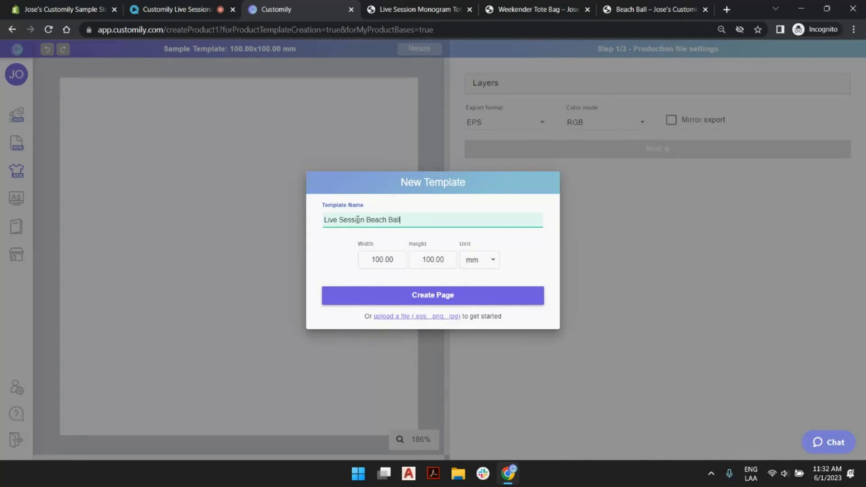
- Set the template size to 250 mm wide by 125 mm high and create the page
click(397, 259)
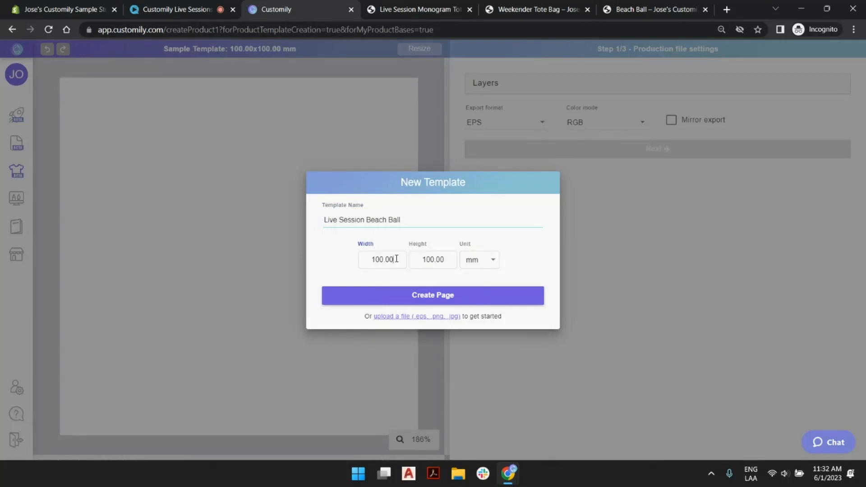
double_click(391, 259)
text(250)
key(Tab)
text(1)
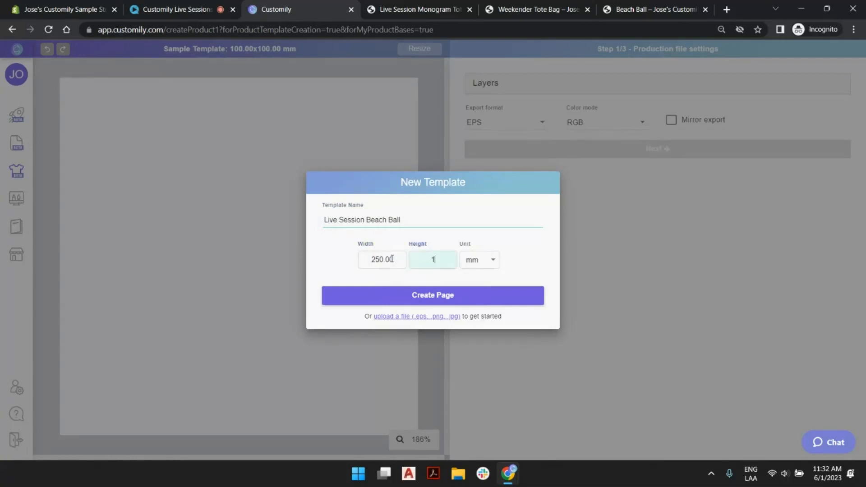
text(25)
key(Tab)
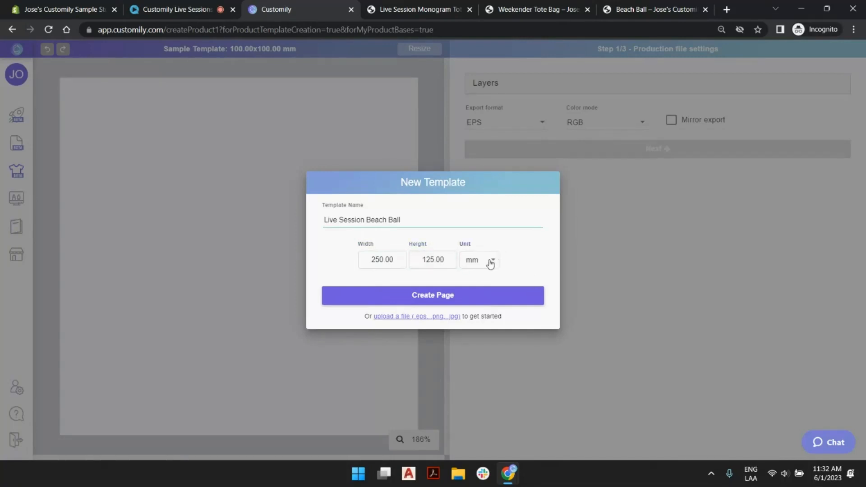
click(469, 296)
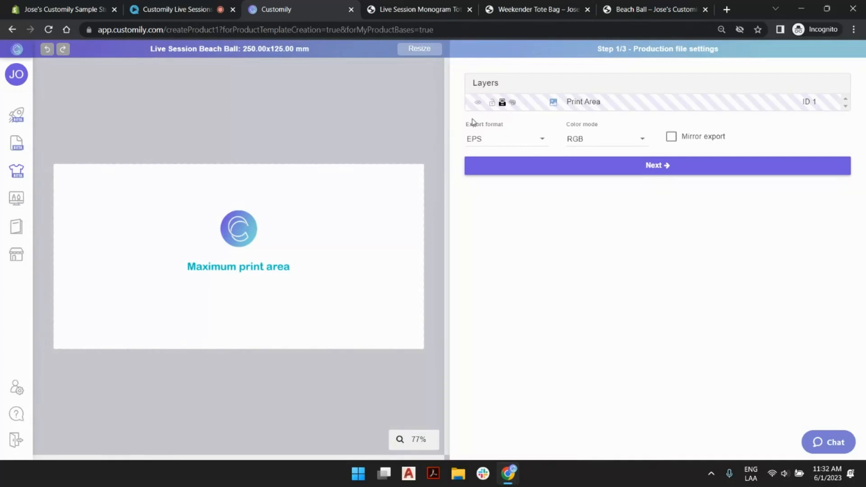
- Choose PDF as the export format for the beach ball's production file
click(508, 142)
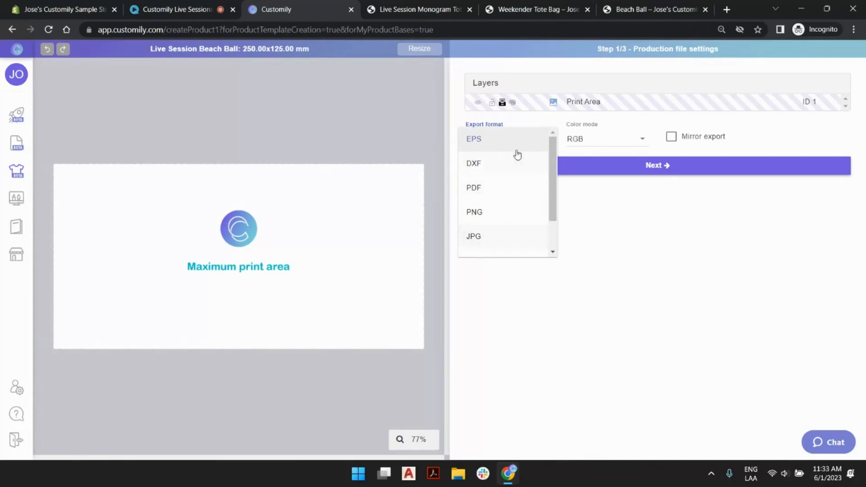
drag(555, 157, 559, 201)
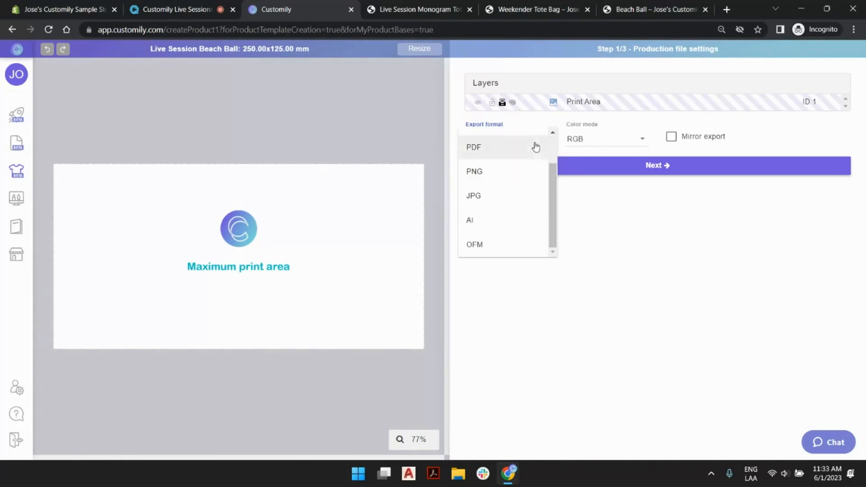
scroll(485, 190, up, 2)
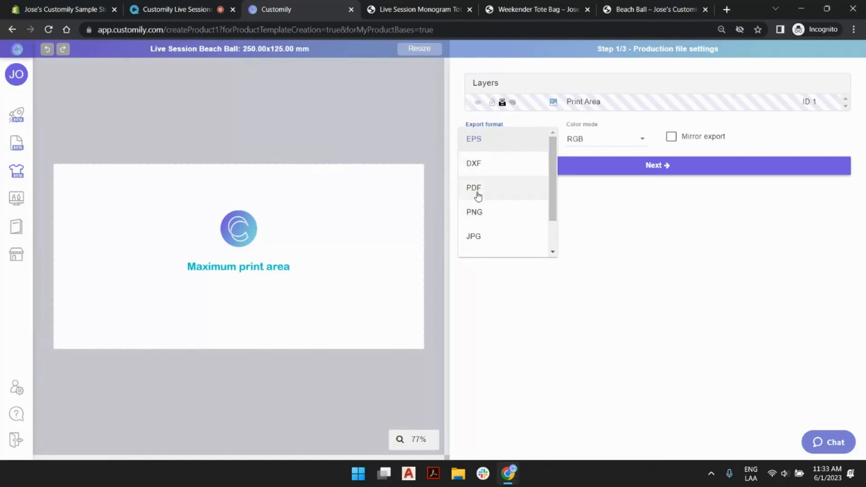
click(473, 188)
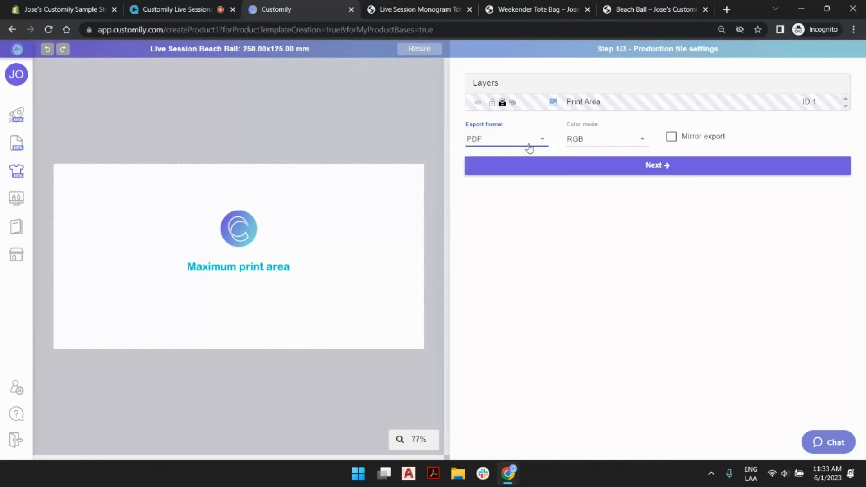
click(393, 112)
- Check the Print Area layer on the canvas and proceed to the template's preview settings
click(298, 213)
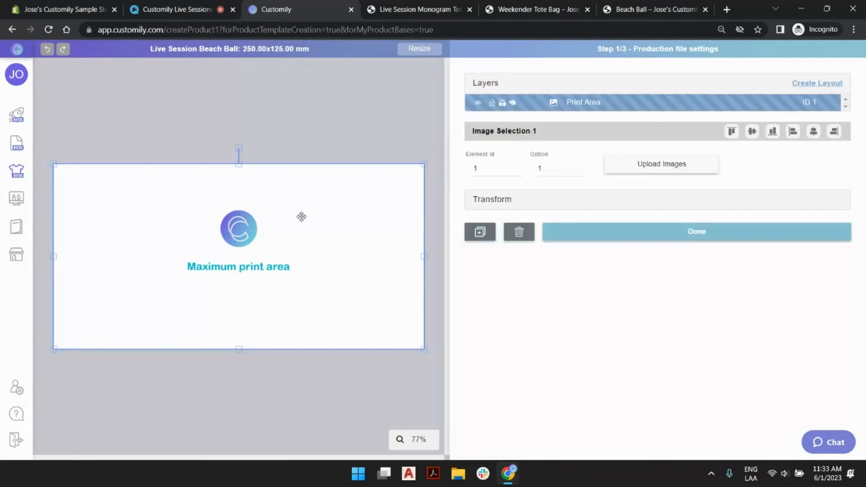
click(386, 151)
click(646, 170)
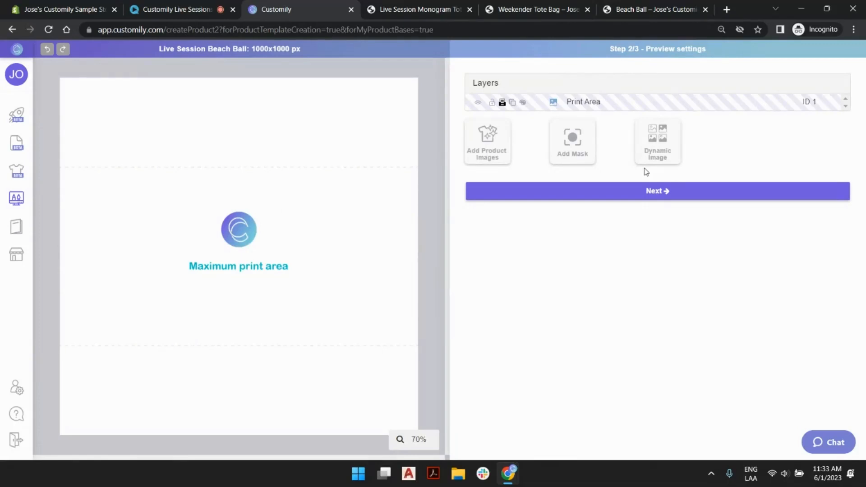
- Look at the published Beach Ball product page in the Shopify store, and return to the template's preview settings in Customily
drag(647, 49, 707, 50)
click(662, 58)
click(650, 9)
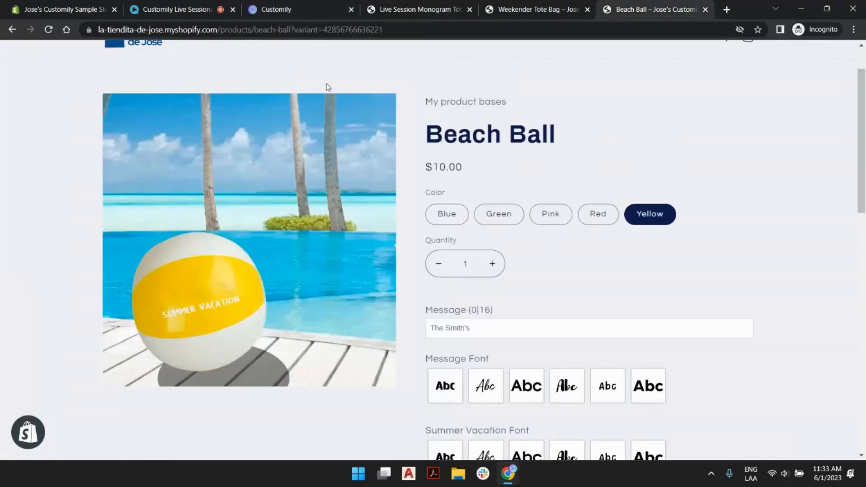
click(316, 7)
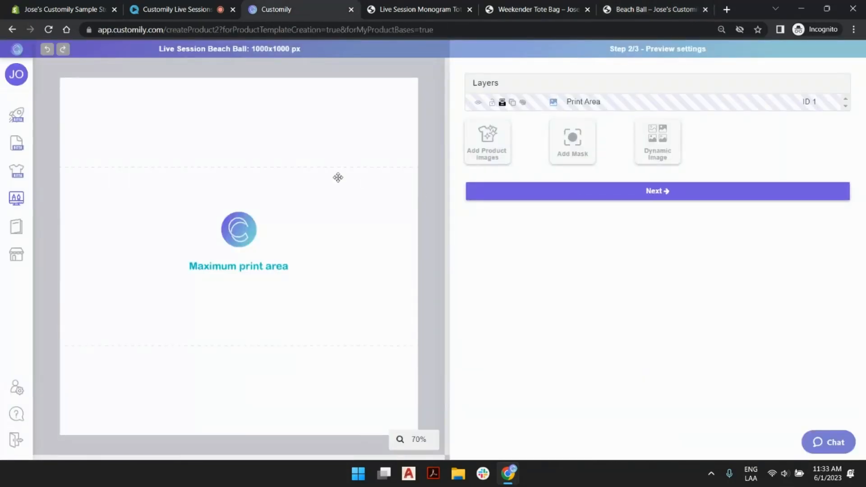
- Add a product images layer, look over the Blue, Green, Pink, Red and Yellow PNG files in folder 6-1, and cancel the file selection
click(488, 148)
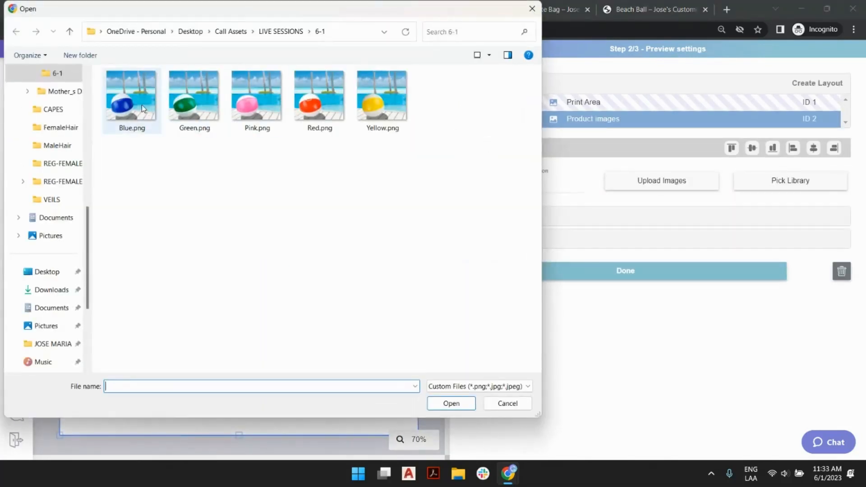
drag(138, 169, 427, 82)
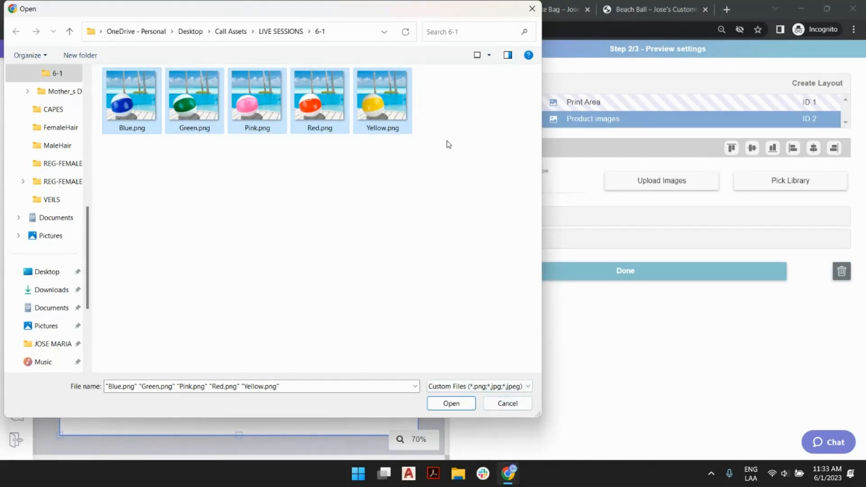
click(452, 119)
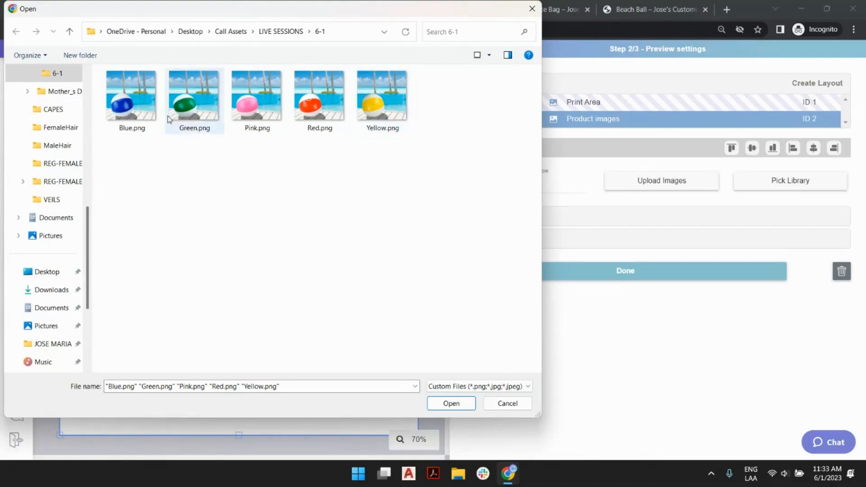
click(508, 403)
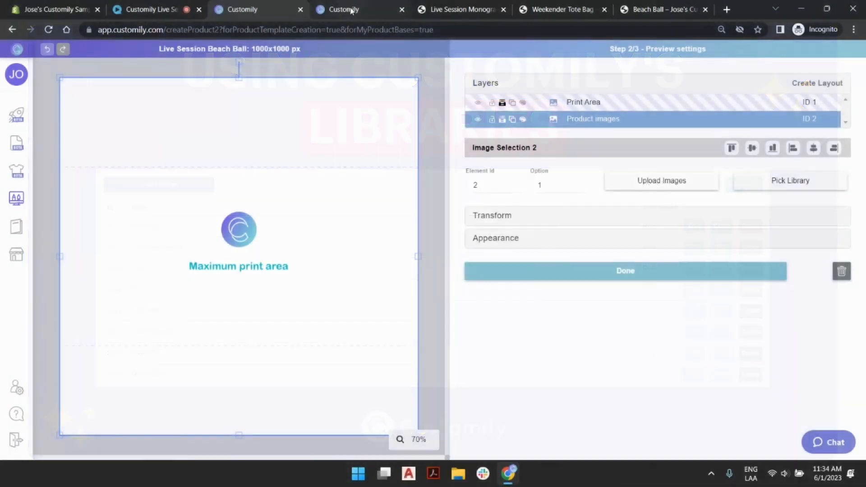
- Switch to the second Customily session and open the list of image libraries
click(351, 9)
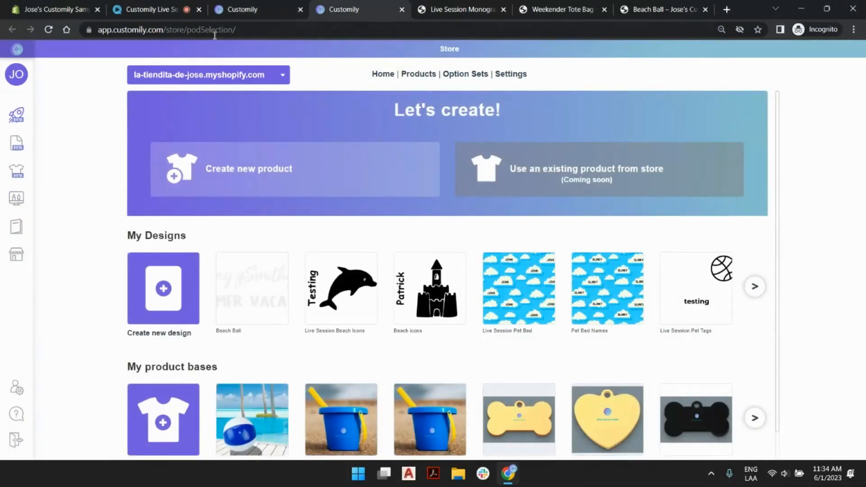
click(19, 230)
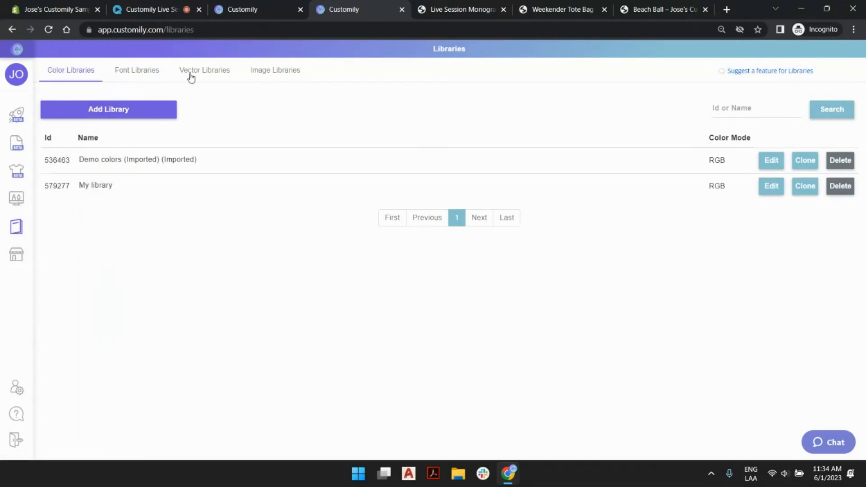
click(274, 70)
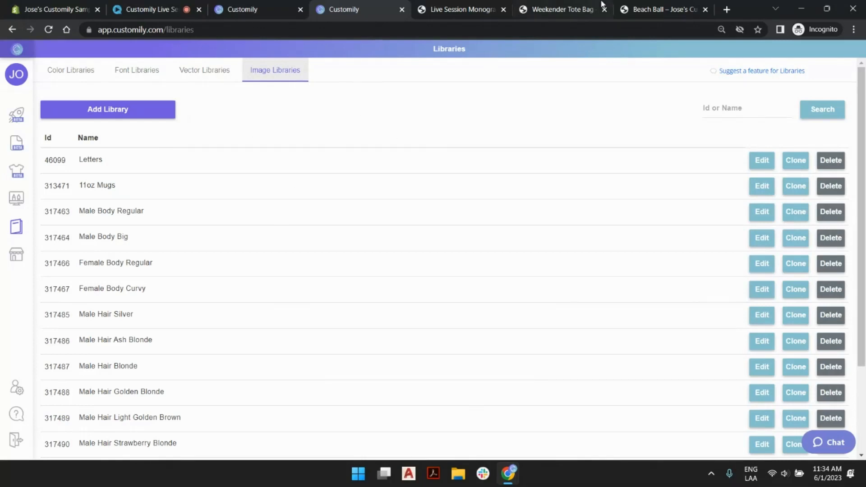
- Look at the color options on the Beach Ball store page, and return to Customily to look through the existing image libraries
click(623, 9)
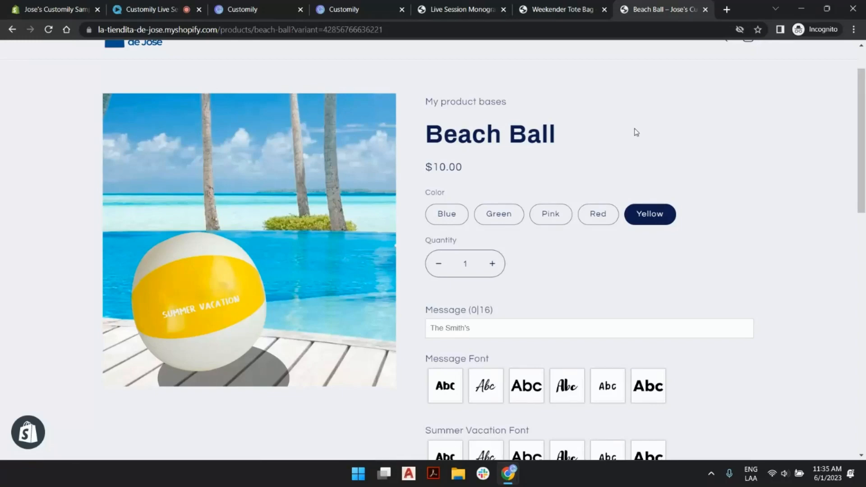
click(371, 5)
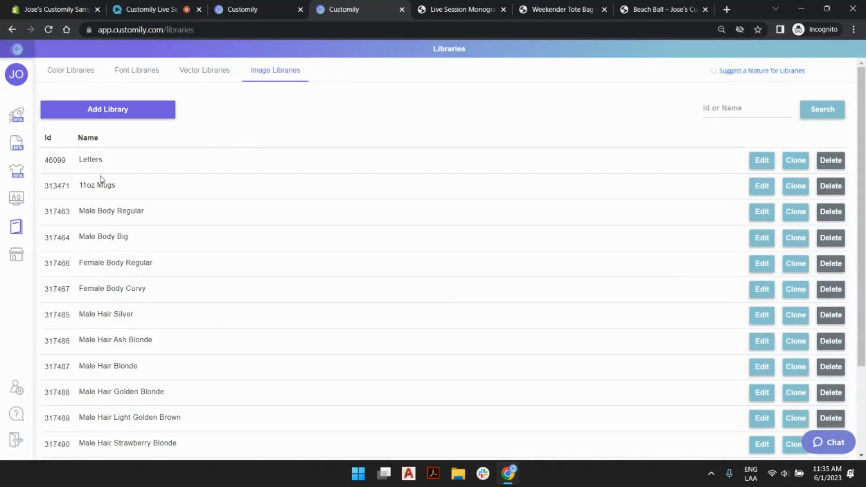
scroll(424, 189, down, 1)
scroll(419, 201, down, 2)
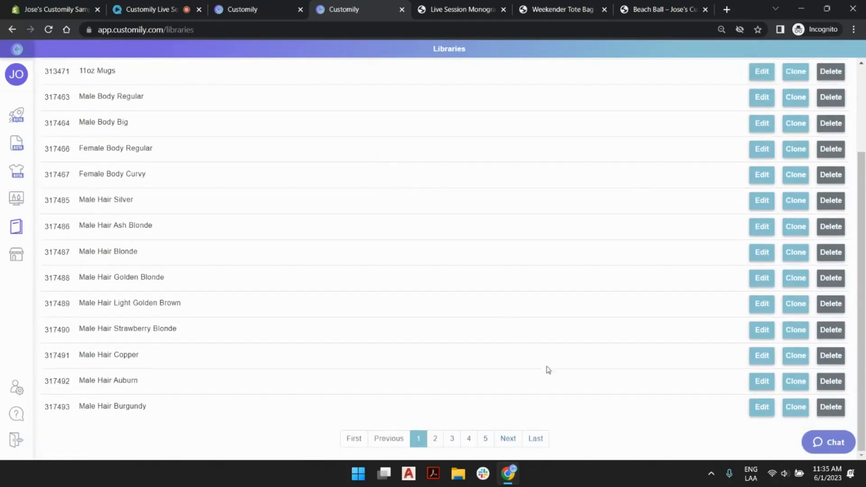
scroll(329, 201, up, 3)
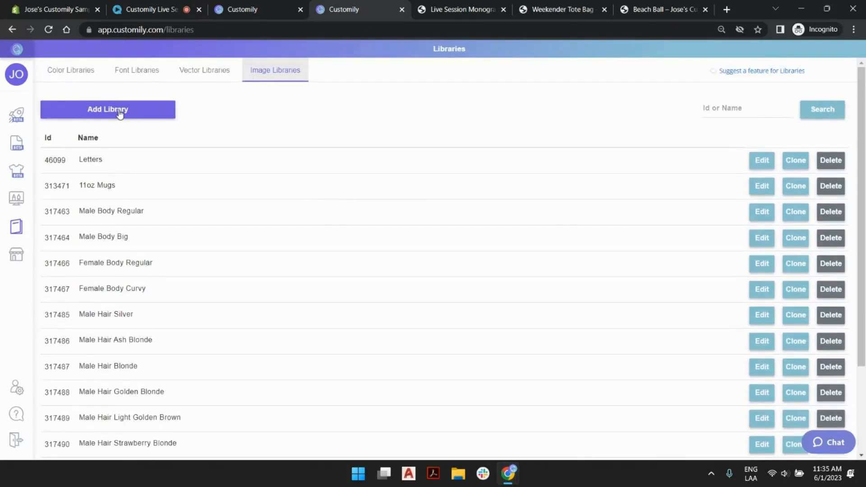
- Create a new image library named "Beach Balls"
click(119, 114)
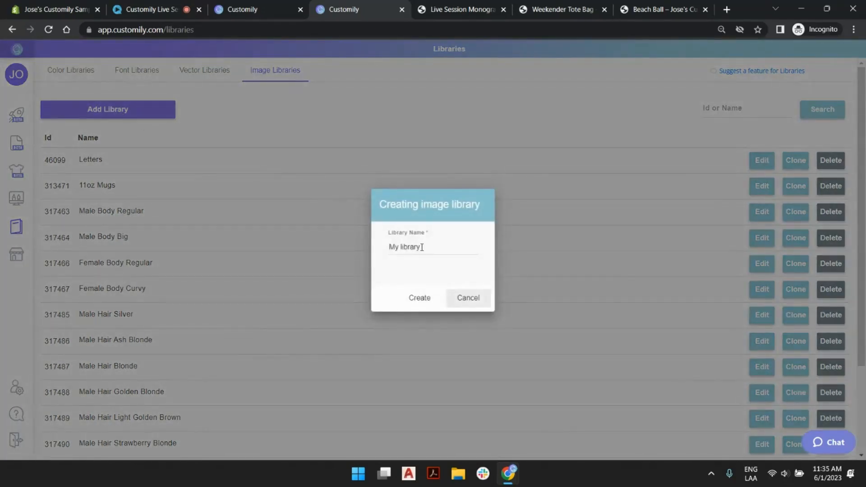
click(418, 249)
triple_click(418, 249)
text(B)
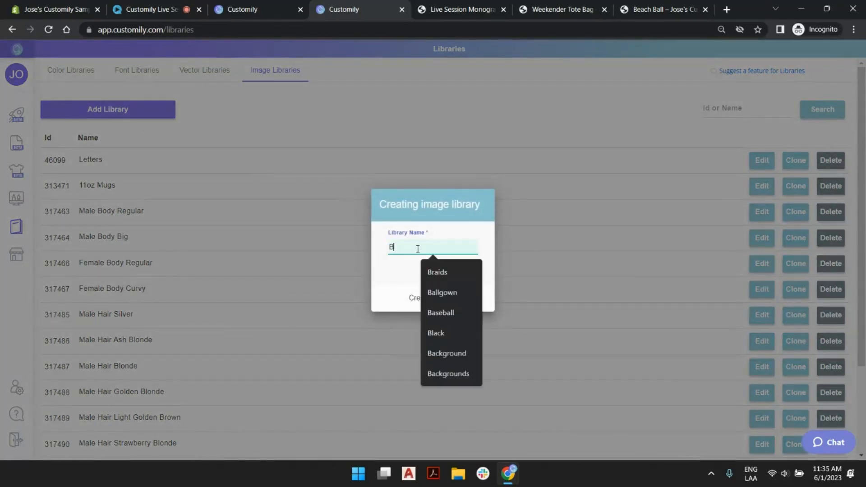
text(ecah Balls)
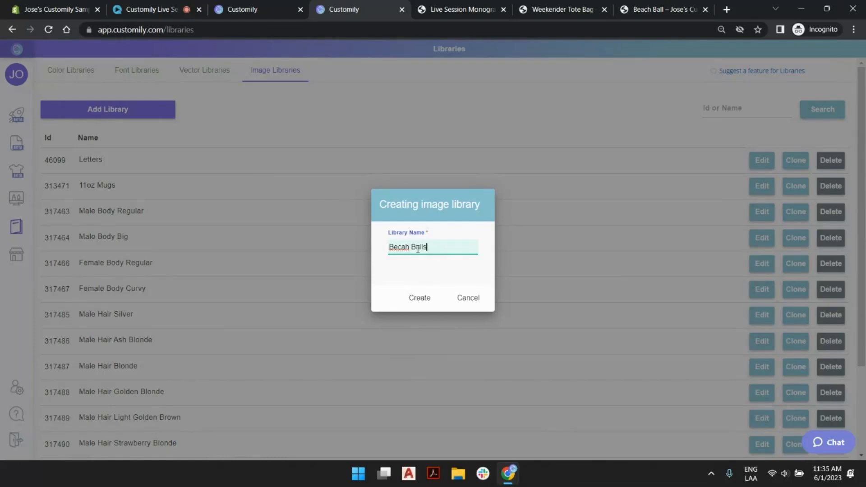
drag(401, 247, 397, 247)
key(BackSpace)
text(c)
click(429, 299)
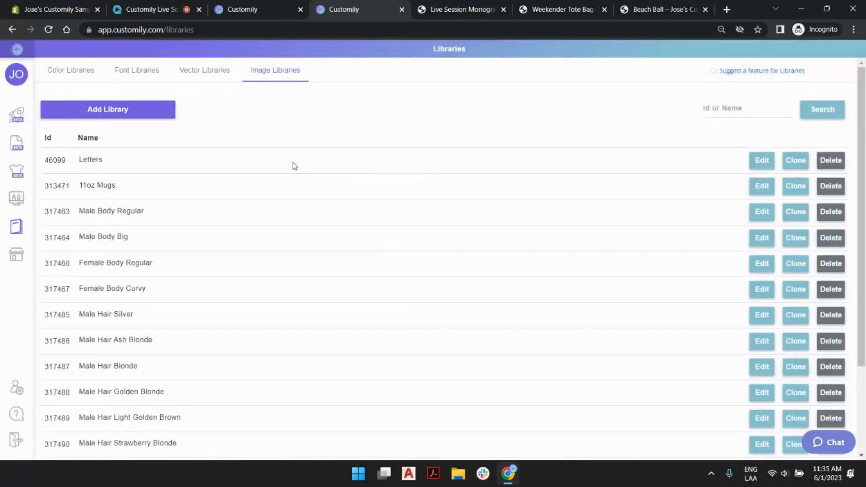
- Find the Beach Balls library on the last page of the image libraries and open it for editing
scroll(481, 168, down, 3)
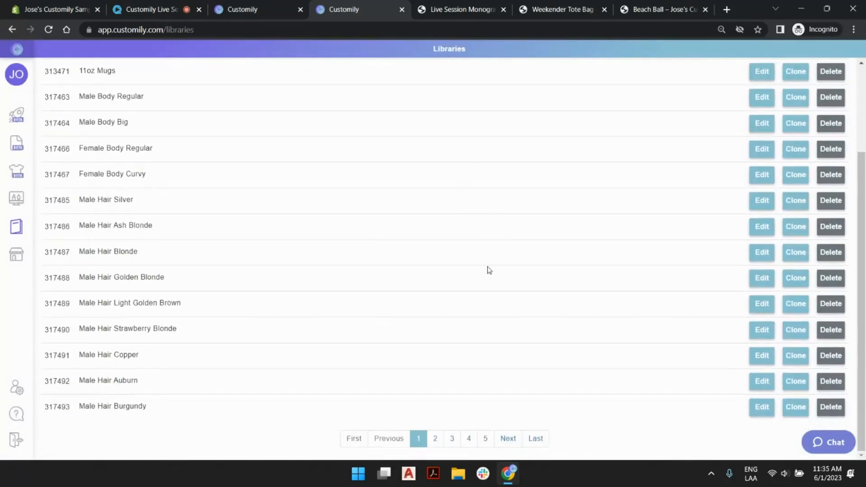
click(536, 440)
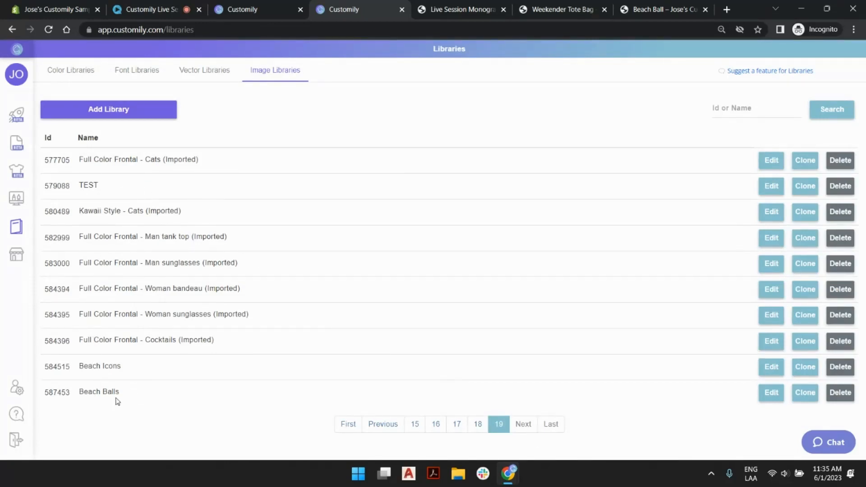
click(772, 397)
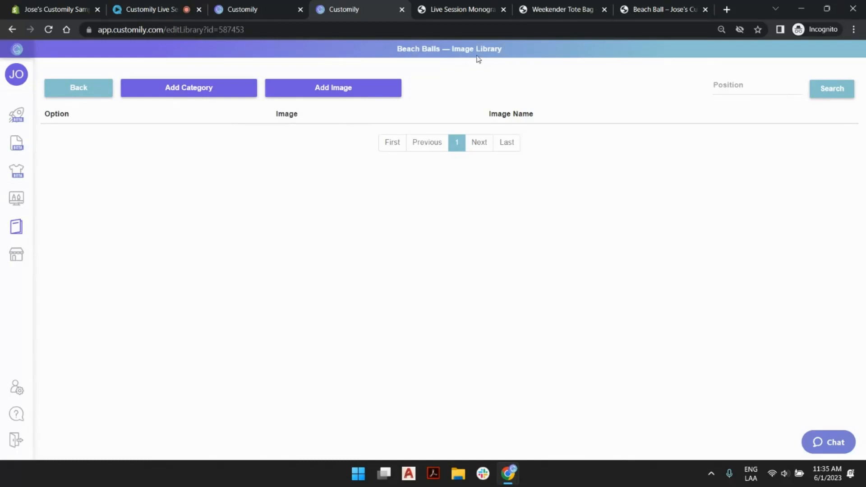
- Review the color, message and font options on the Beach Ball store page, and return to the Beach Balls library
mouse_move(264, 4)
click(658, 9)
scroll(587, 253, down, 3)
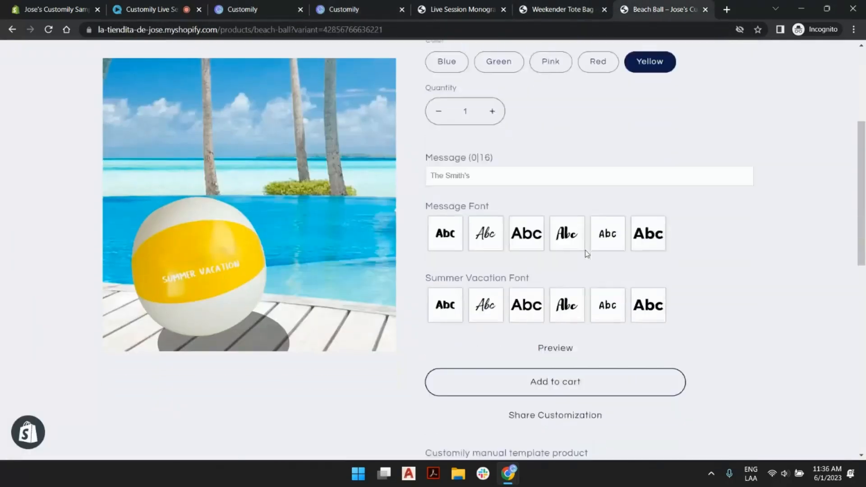
scroll(496, 203, up, 3)
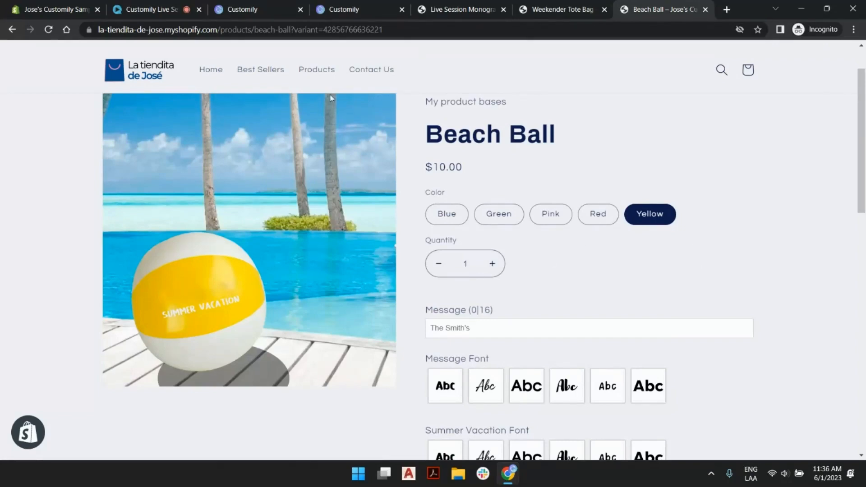
click(265, 8)
click(329, 5)
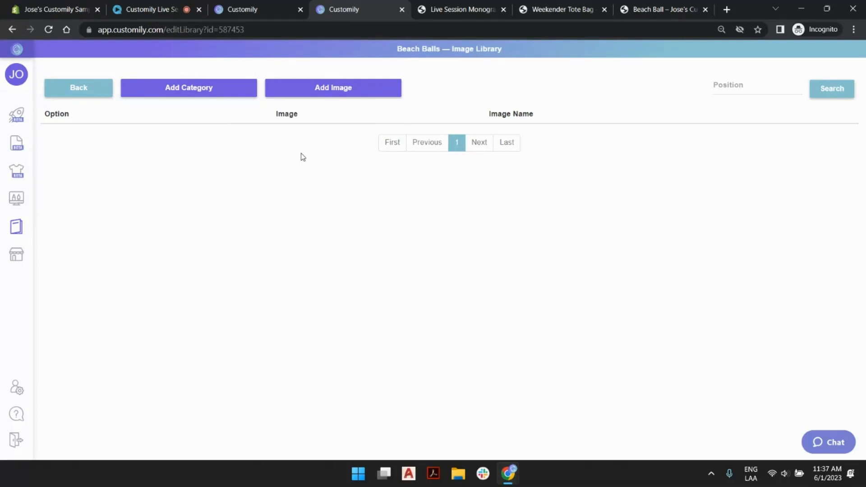
- Add the Blue, Green, Pink, Red and Yellow beach ball images to the library, starting at position 1
click(362, 94)
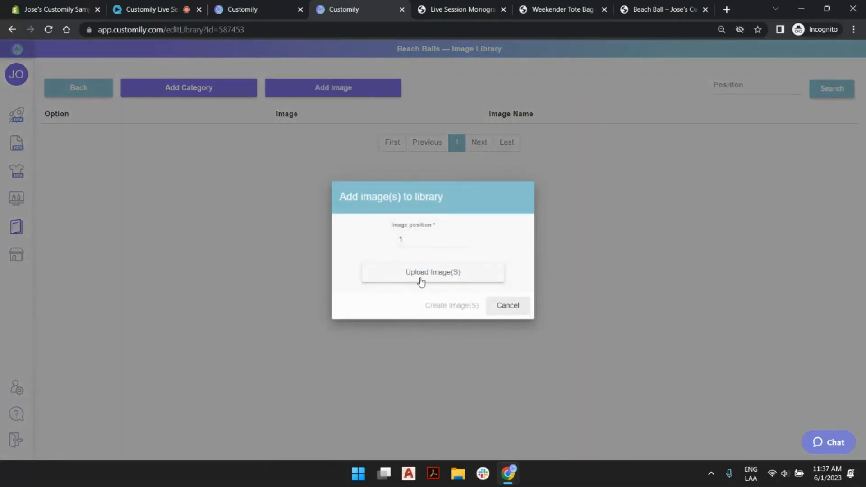
click(421, 282)
drag(138, 179, 374, 91)
click(451, 403)
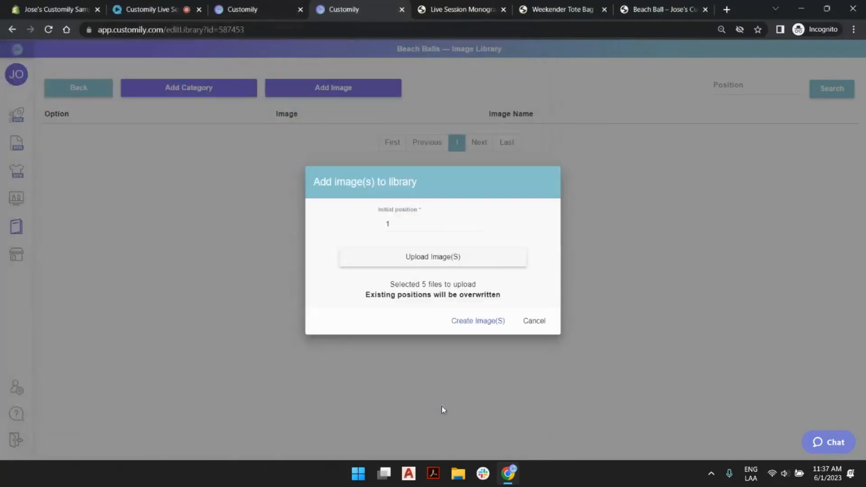
click(456, 318)
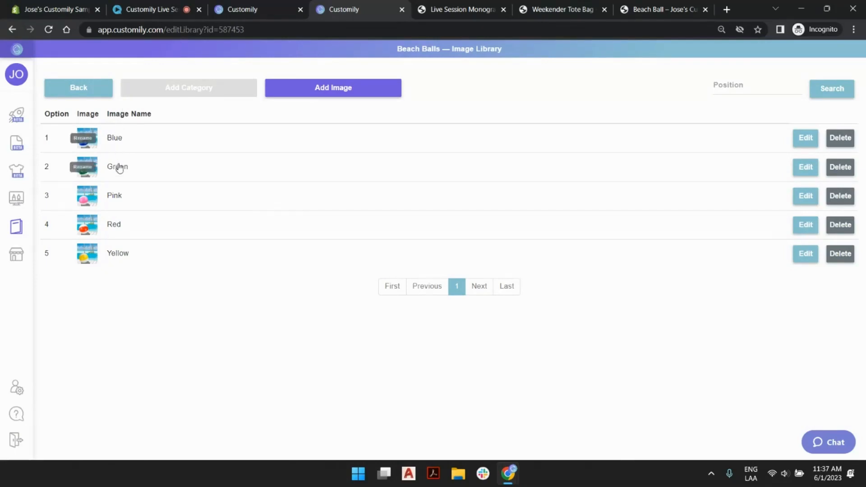
- Check the Blue image's editable name, compare the image names with the store page's color options, and return to the image libraries list
double_click(115, 138)
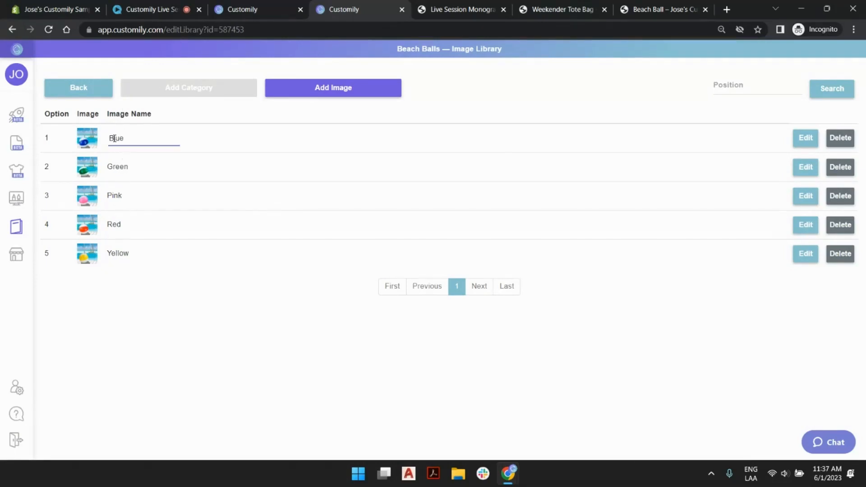
click(170, 301)
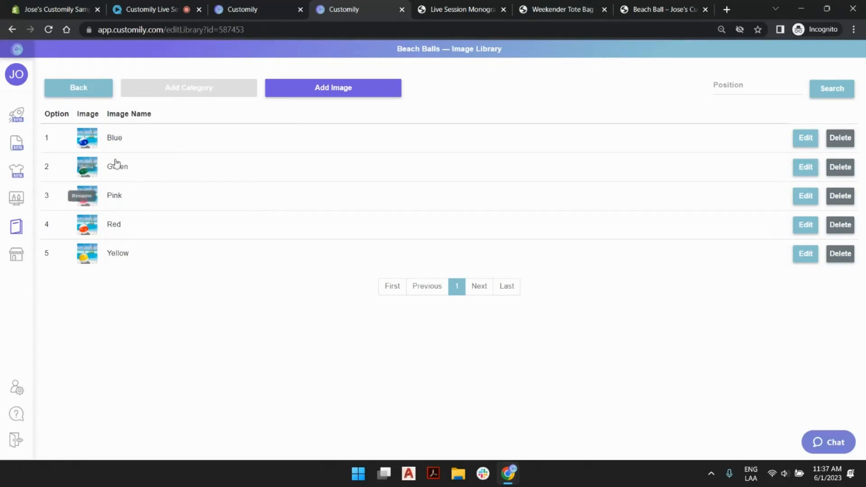
click(654, 7)
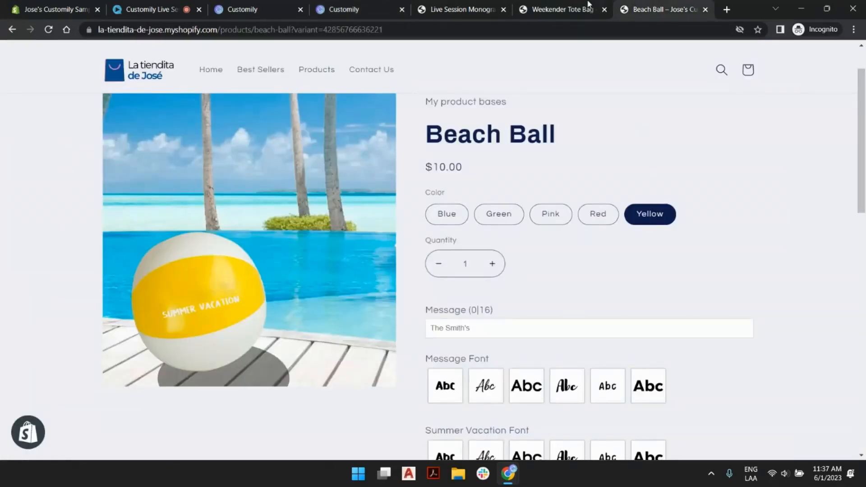
click(355, 6)
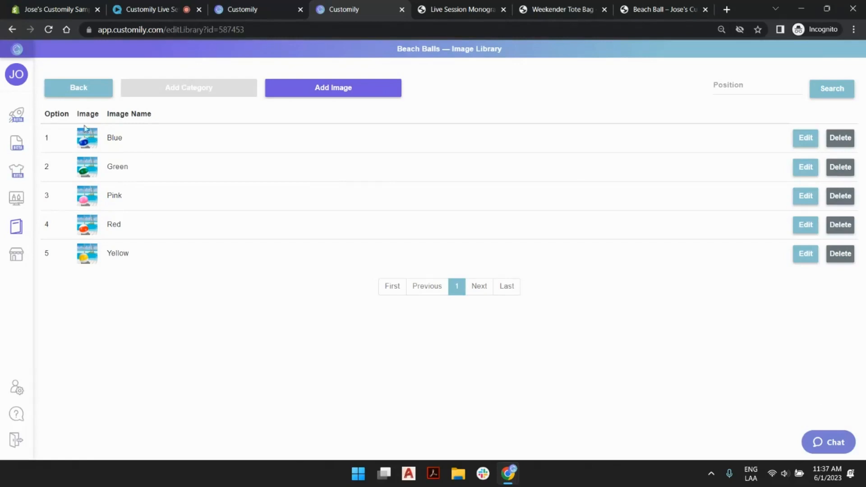
click(85, 89)
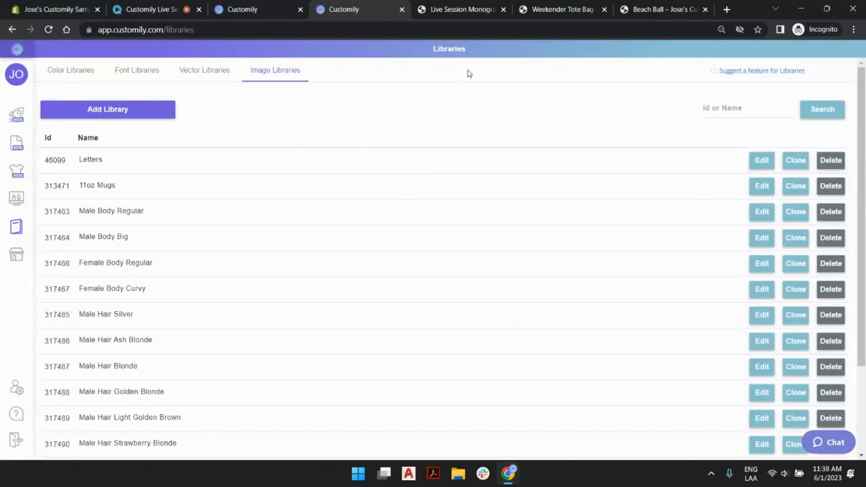
- Assign the Beach Balls image library to the Product images layer in the Live Session Beach Ball template
click(252, 5)
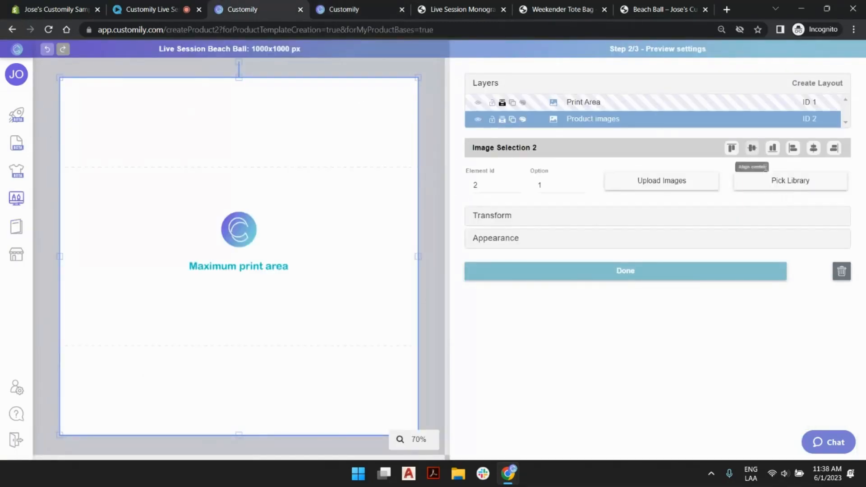
click(782, 186)
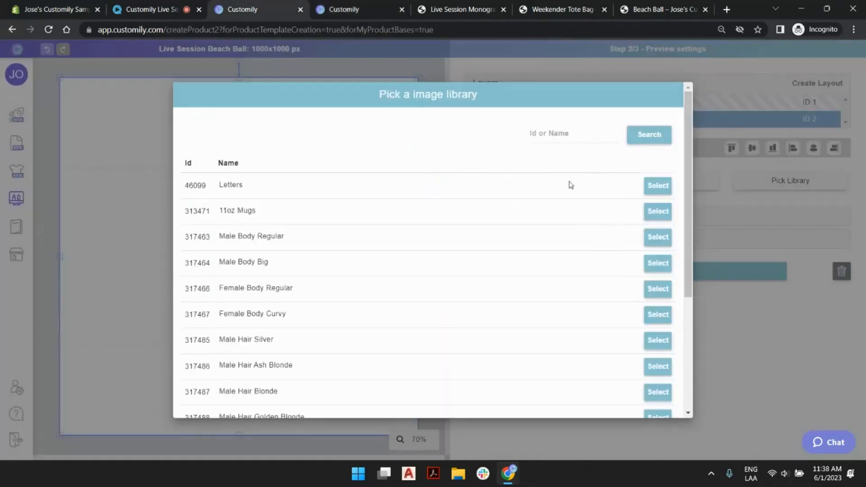
scroll(570, 185, down, 10)
click(524, 397)
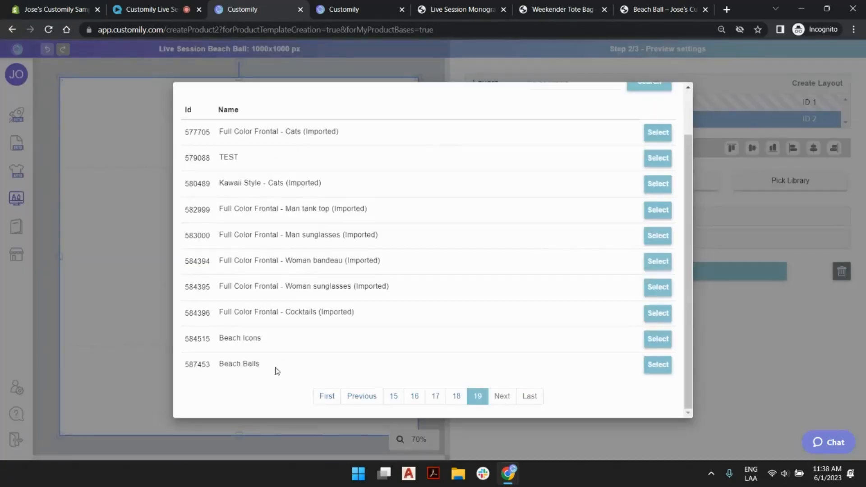
click(659, 366)
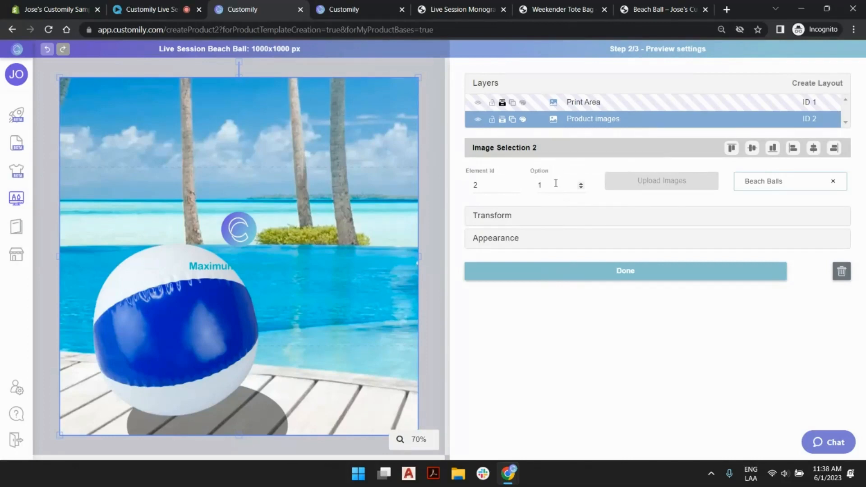
- Preview the Product images layer's library options up to 6, and set the option back to 1
click(581, 183)
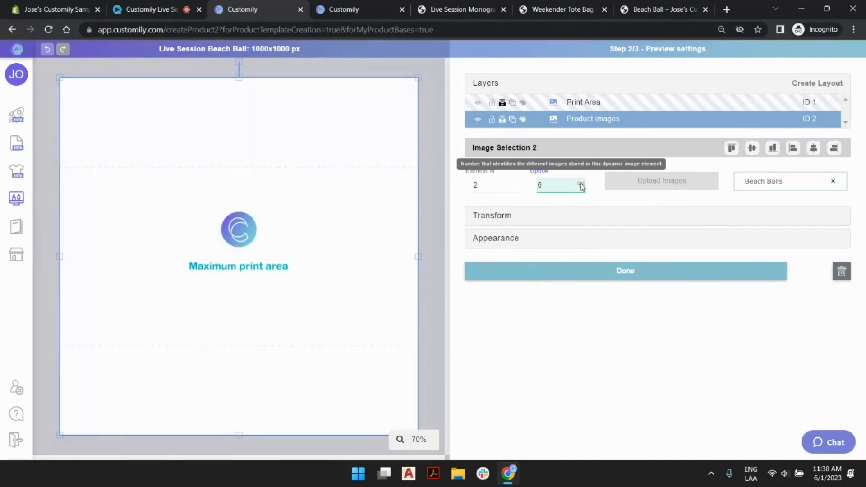
click(581, 190)
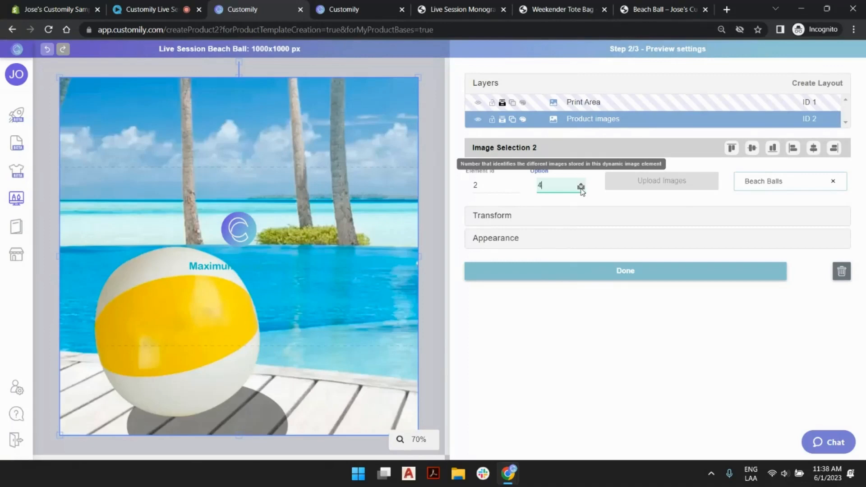
click(581, 190)
click(581, 190)
click(582, 190)
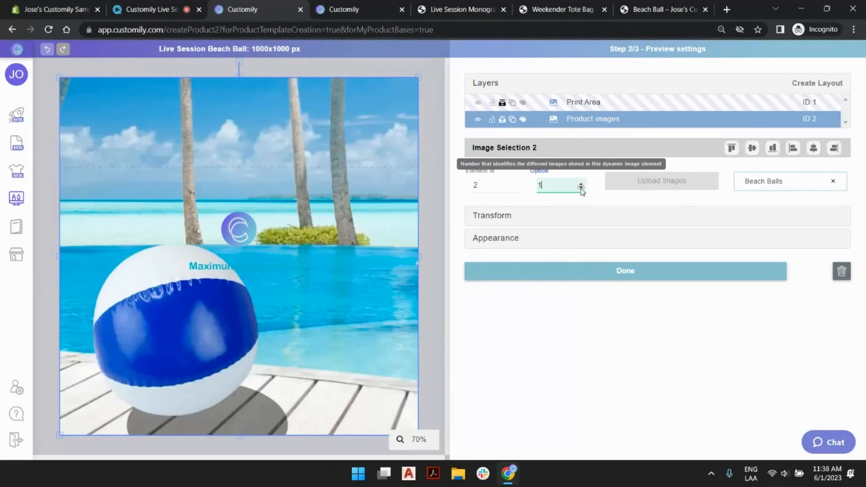
- Try scaling the product image down toward its lower-left corner on the canvas, and undo the resize
click(598, 110)
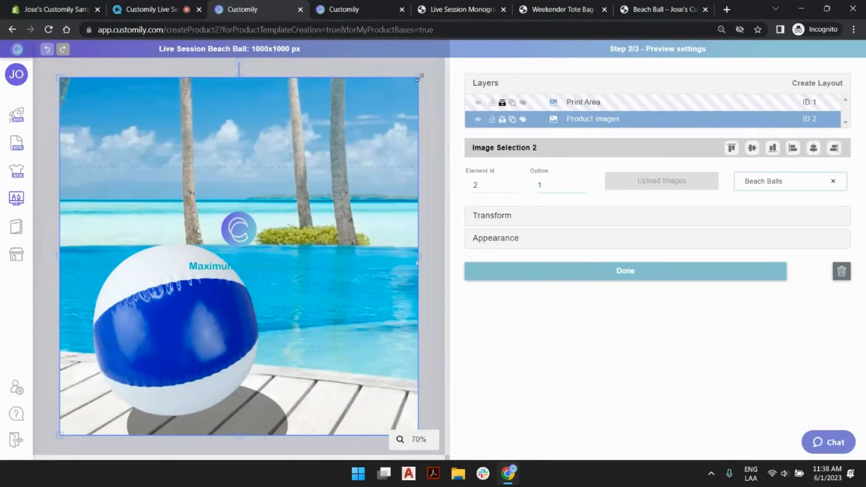
drag(419, 77, 195, 350)
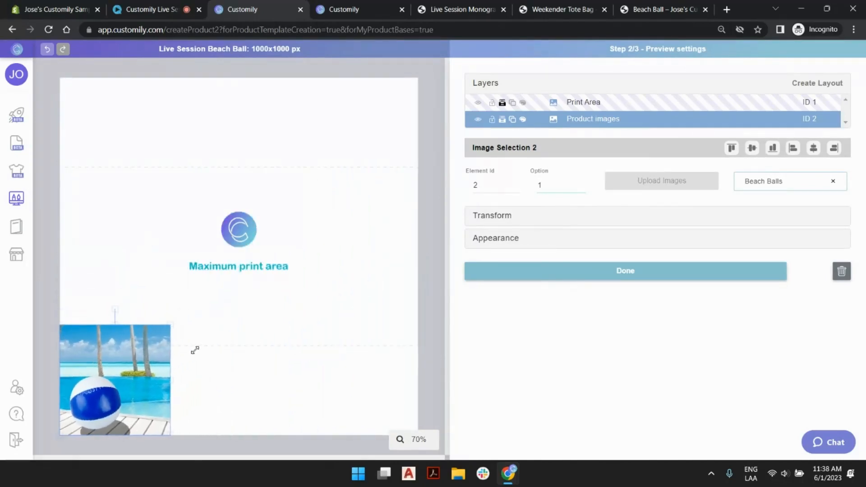
click(47, 49)
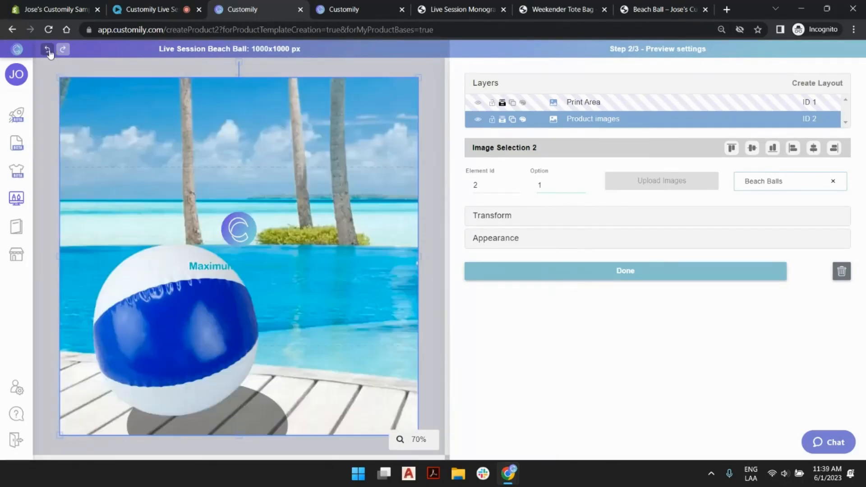
- Shrink the Print Area, place it on the beach ball's colored band, and tilt it to follow the band's slant
click(581, 111)
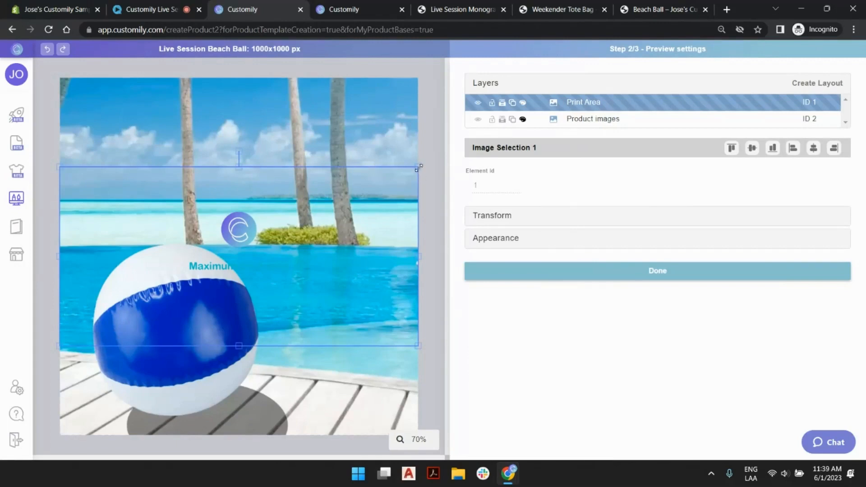
drag(419, 168, 192, 281)
drag(140, 313, 207, 332)
drag(193, 281, 177, 283)
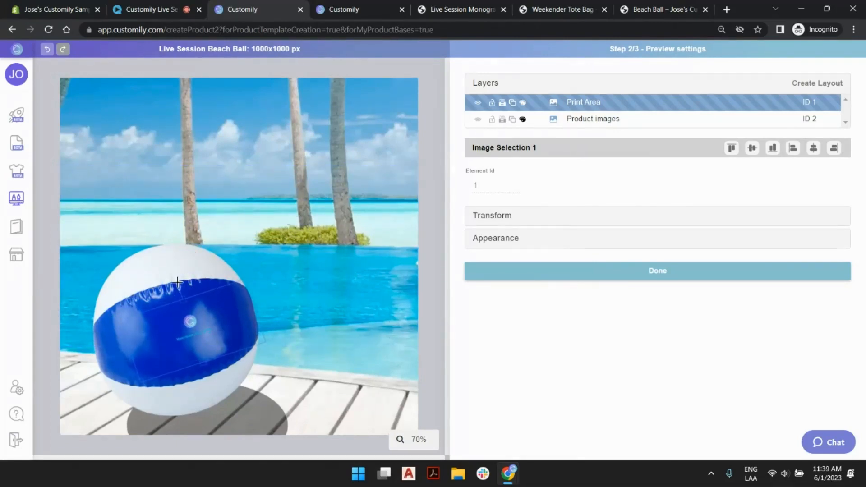
- Step the Product images layer through its color options up to 5 to check the Print Area on each ball
click(586, 119)
click(582, 185)
click(581, 185)
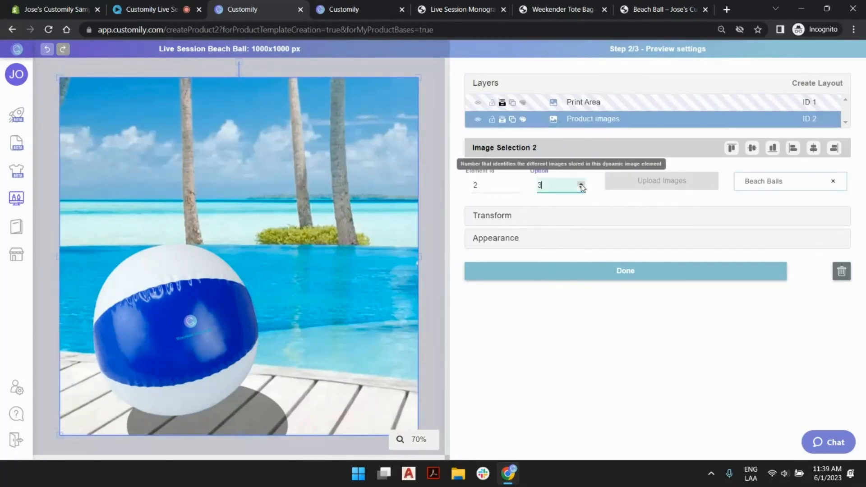
click(581, 185)
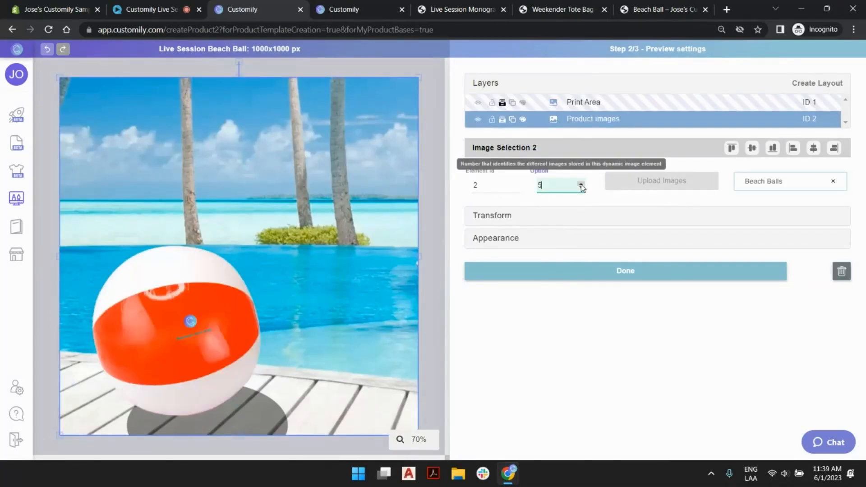
- Fine-tune the Print Area's position, tilt and size so it fits inside the yellow ball's band
click(188, 323)
drag(213, 325, 196, 320)
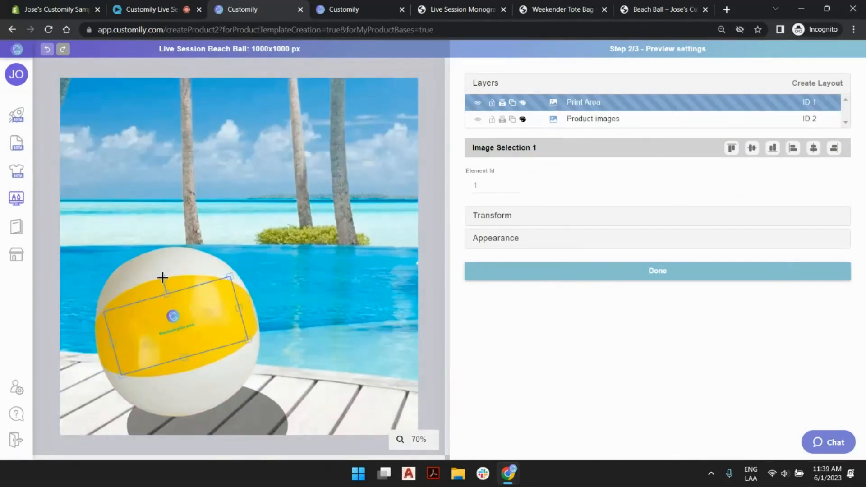
drag(162, 276, 166, 277)
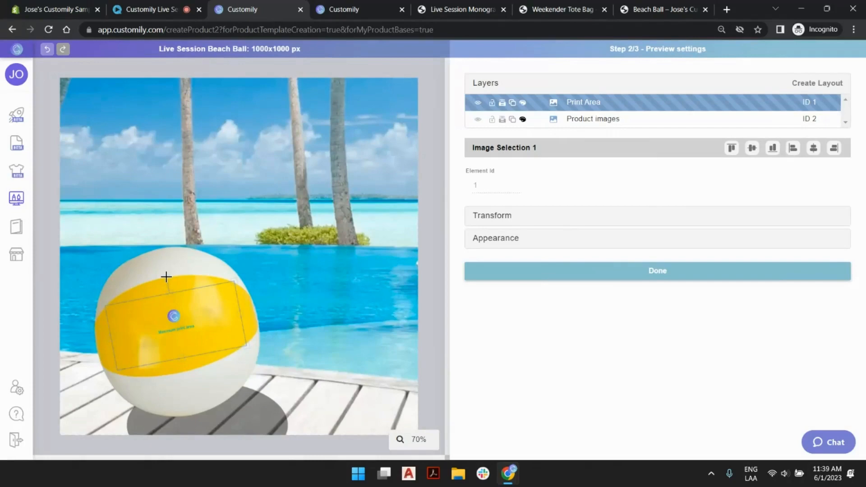
drag(105, 307, 117, 310)
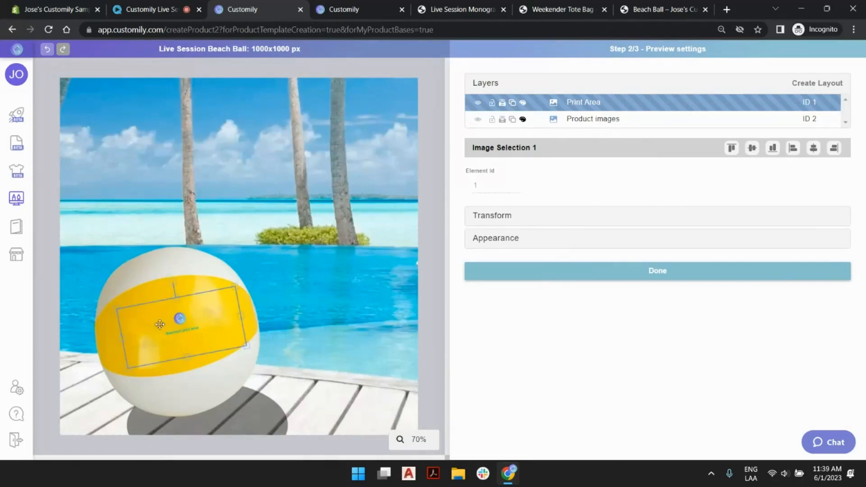
drag(201, 331, 195, 330)
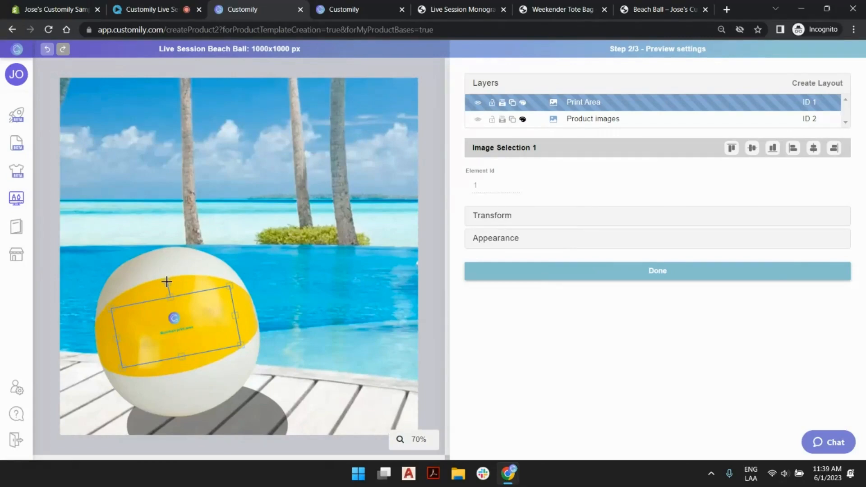
drag(167, 282, 165, 282)
drag(181, 316, 180, 317)
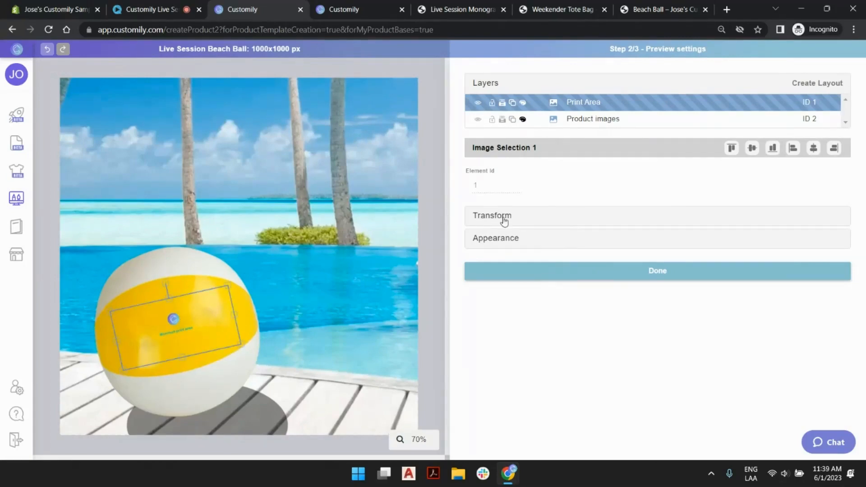
- Set the Product images option to 4 and nudge the Print Area slightly down on the red ball
click(587, 120)
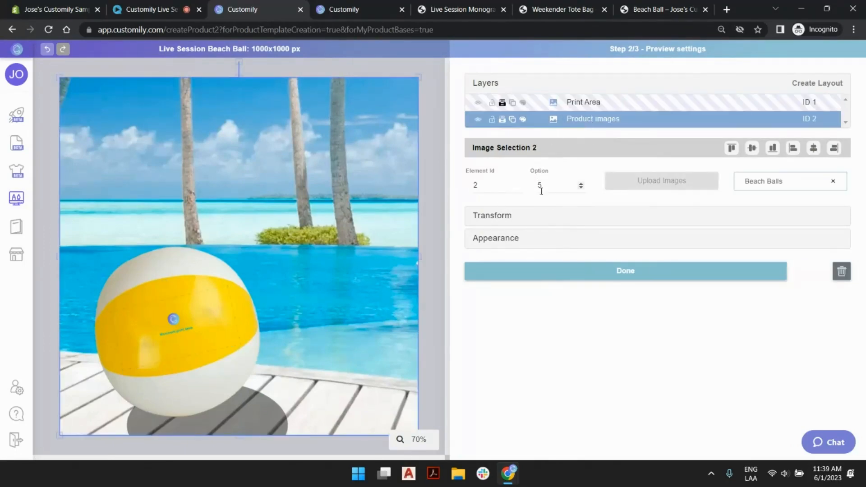
click(581, 188)
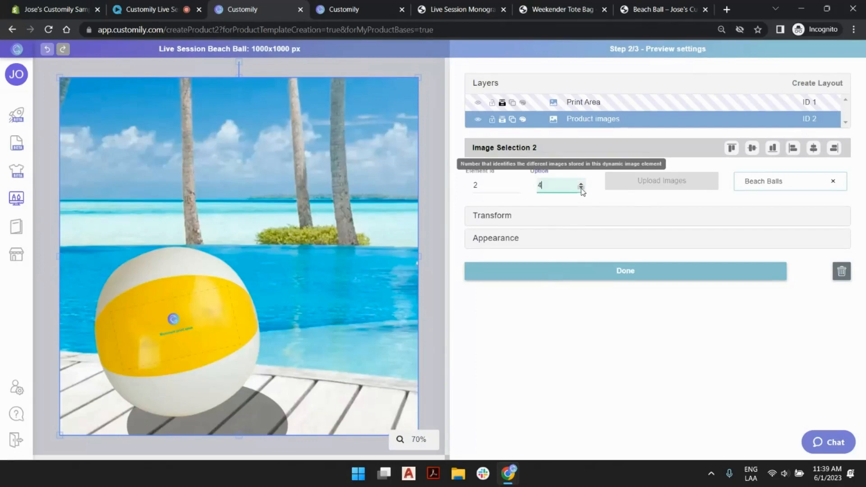
click(213, 322)
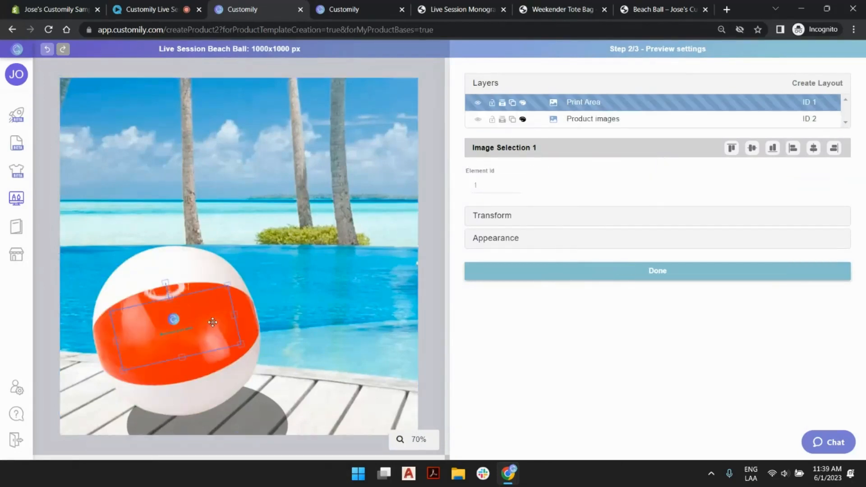
key(Down)
key(Right)
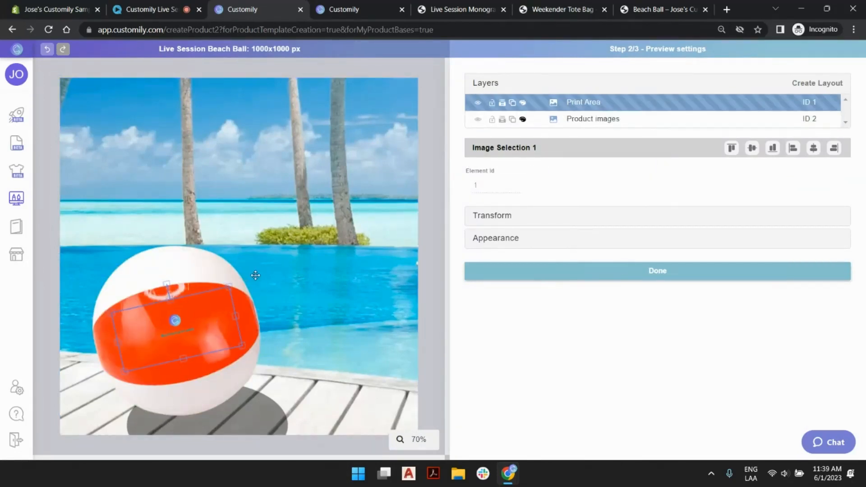
key(Down)
key(Left)
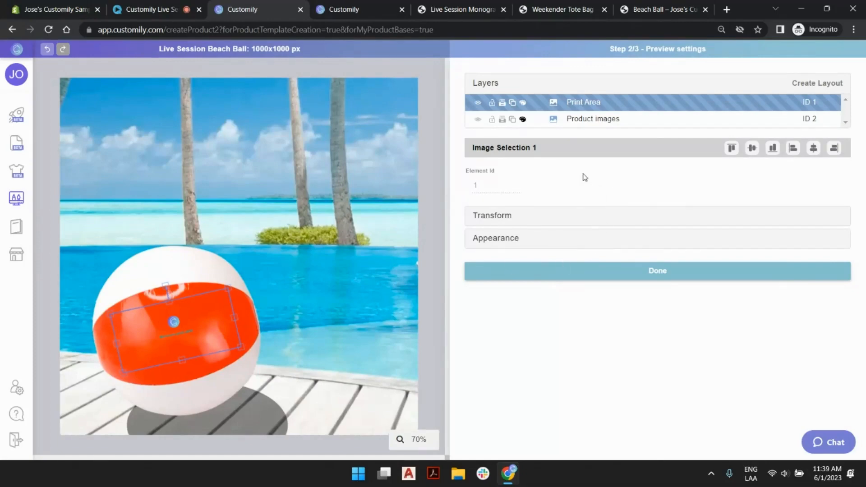
- Return the Product images option to 5 and nudge the Print Area slightly up and to the left on the yellow ball
click(584, 118)
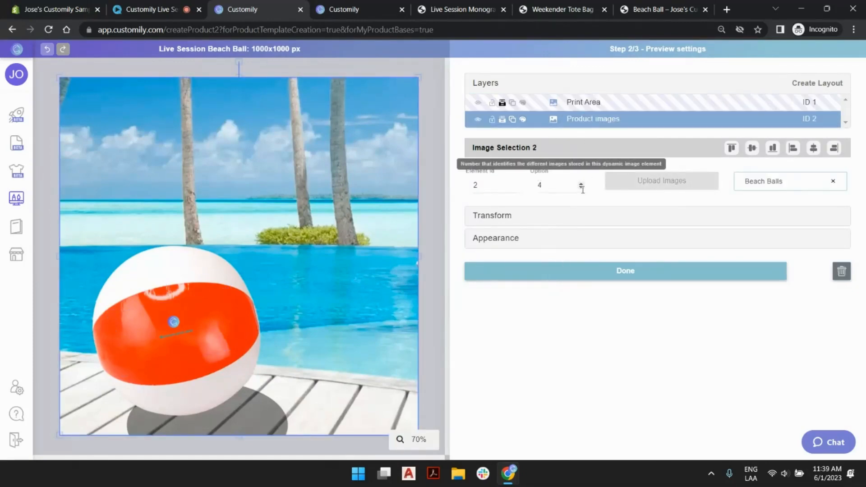
click(581, 185)
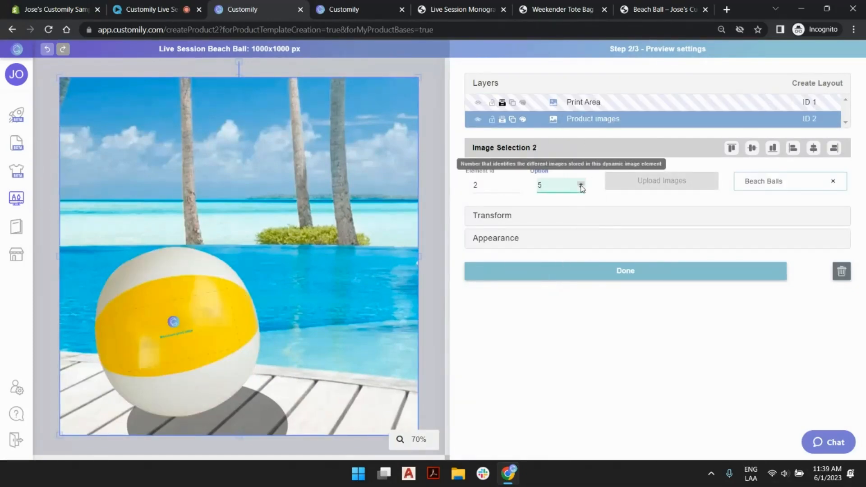
click(208, 312)
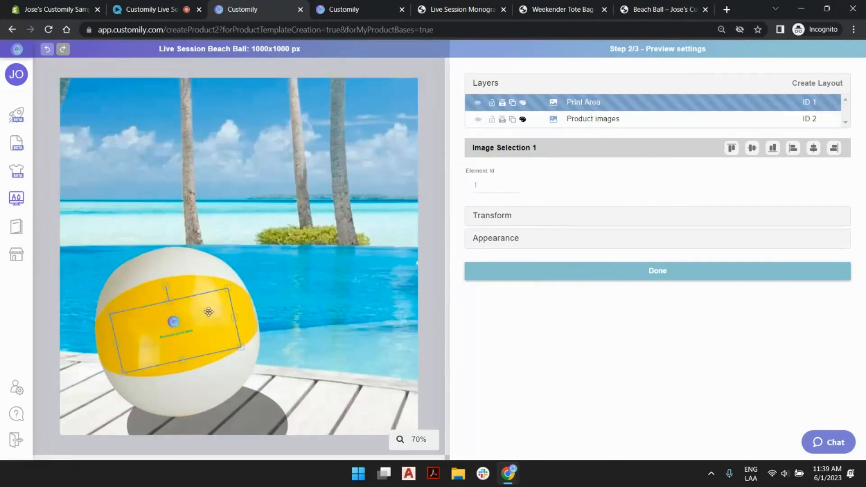
- Check the Print Area's fit on the Product images options down to 1 and back up to 5
click(575, 119)
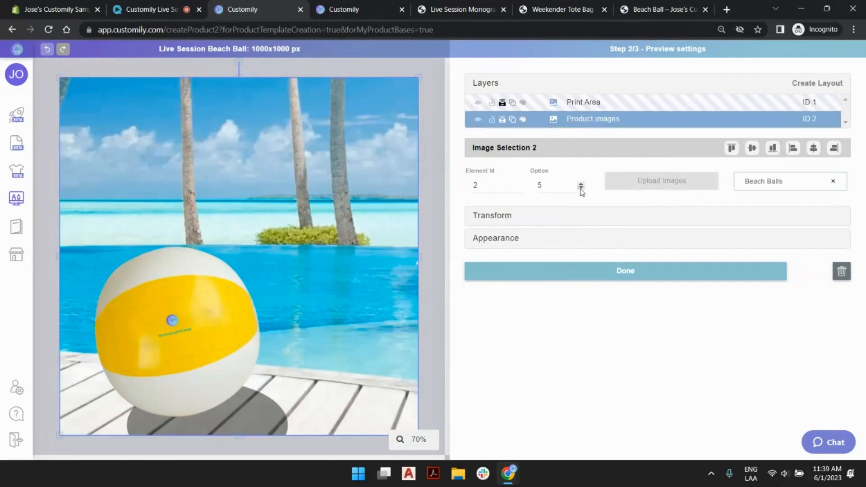
click(581, 188)
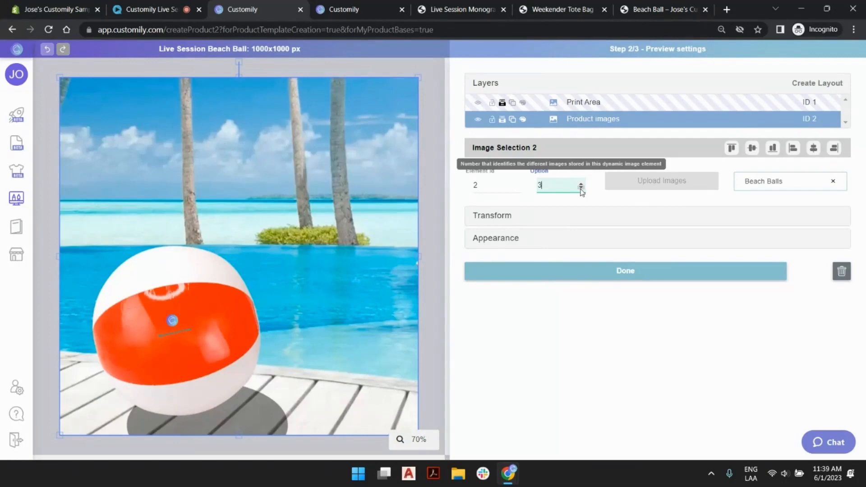
click(581, 188)
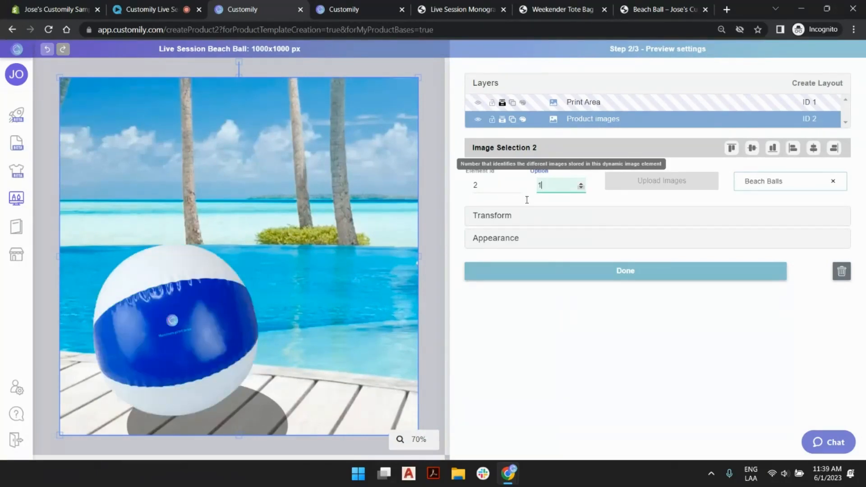
click(208, 308)
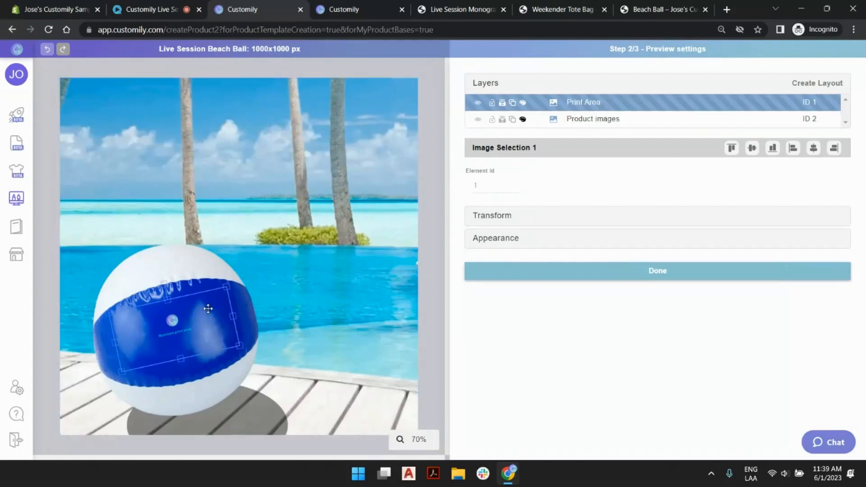
click(581, 119)
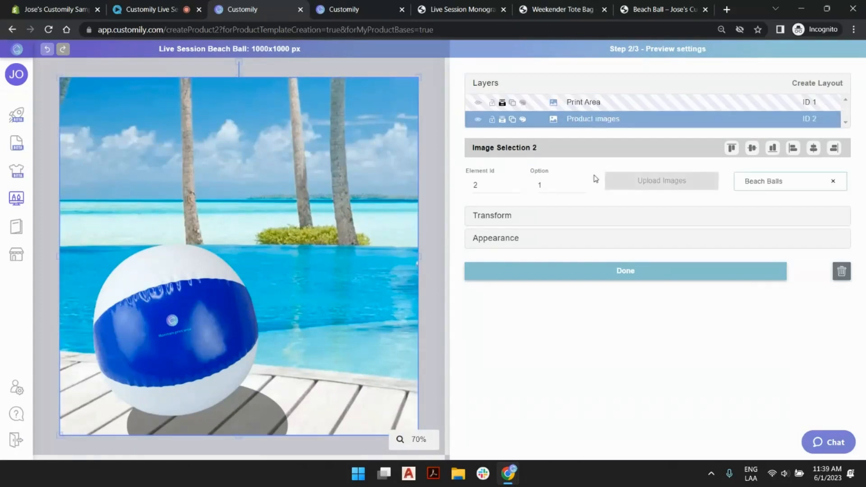
click(581, 185)
click(581, 185)
click(581, 185)
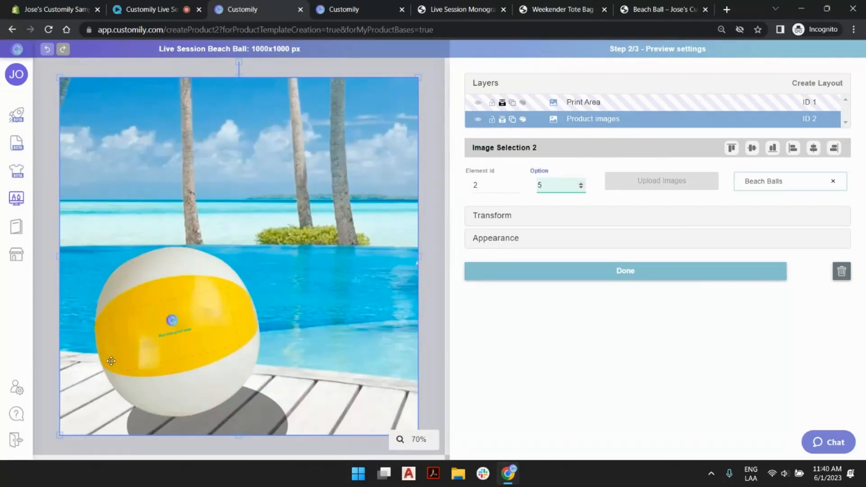
- Deselect the Product images layer and try to continue to the template review
click(438, 106)
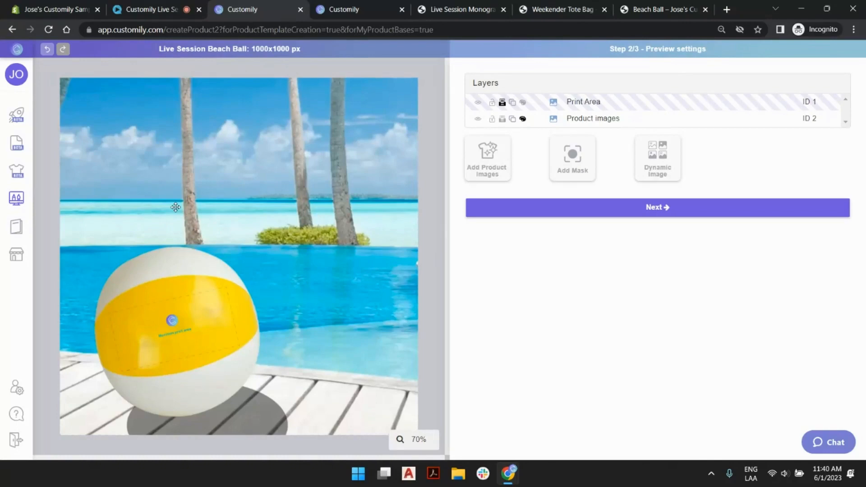
click(641, 210)
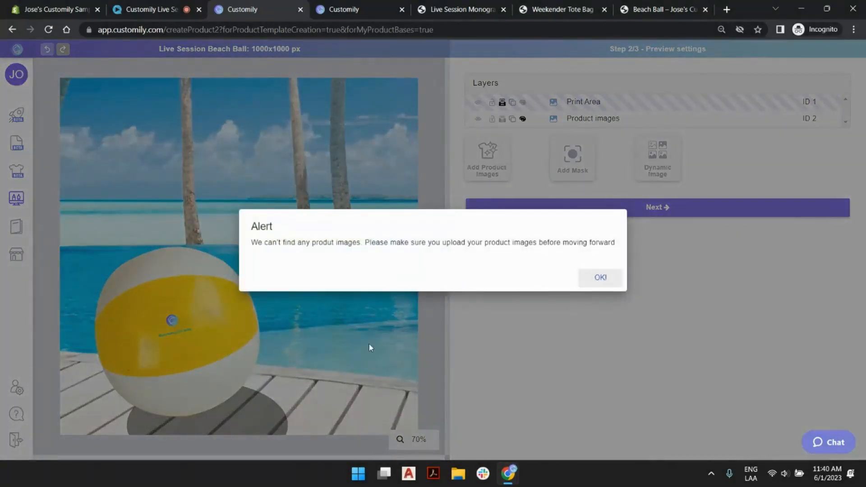
click(607, 279)
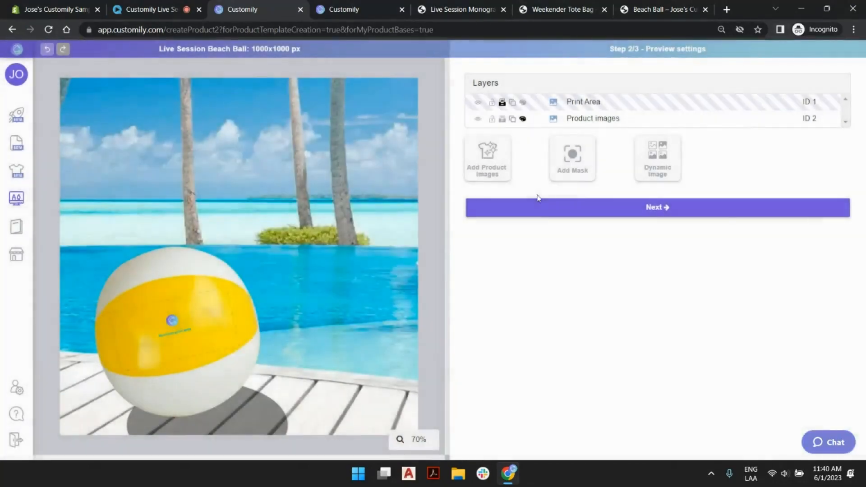
- Replace the Beach Balls library on the Product images layer with uploaded Blue.png, Green.png, Pink.png, Red.png and Yellow.png from the 6-1 folder
click(361, 122)
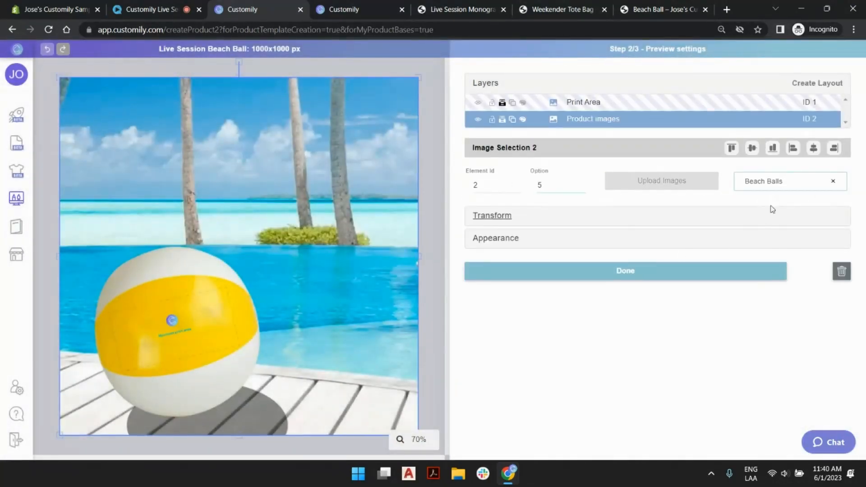
click(833, 182)
click(695, 186)
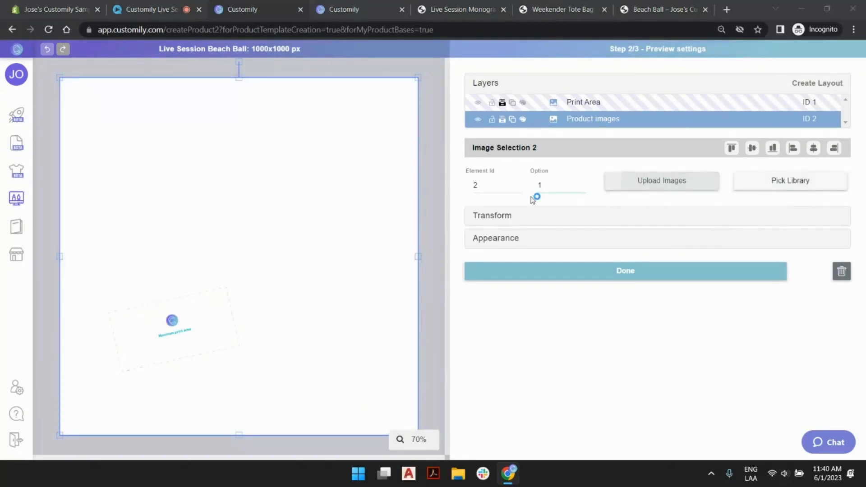
drag(144, 162, 411, 68)
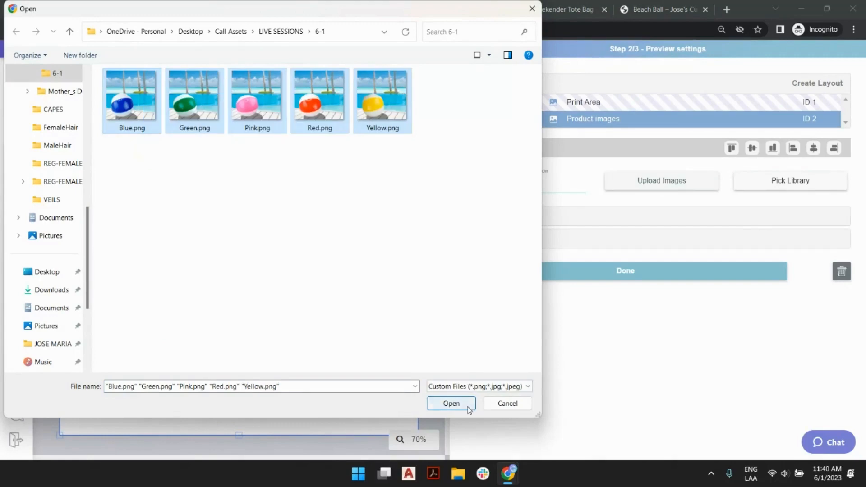
click(451, 403)
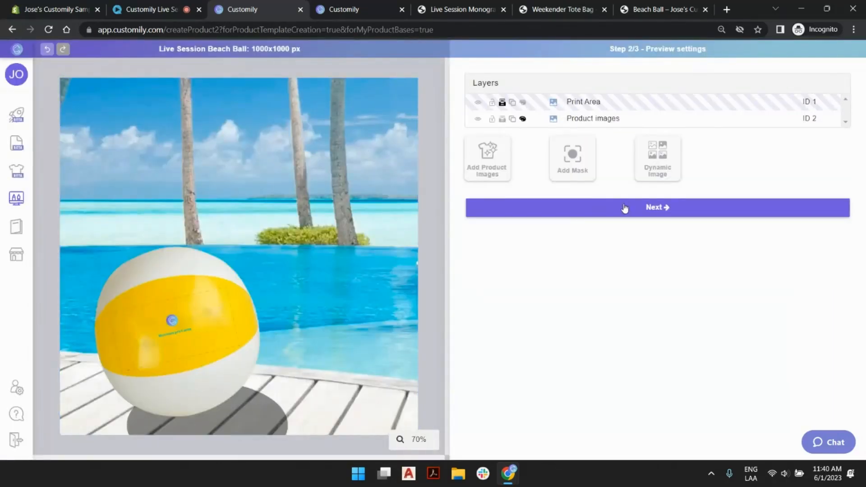
- Review the Print Area layer in the template review's production file and preview, and start saving the product
click(624, 207)
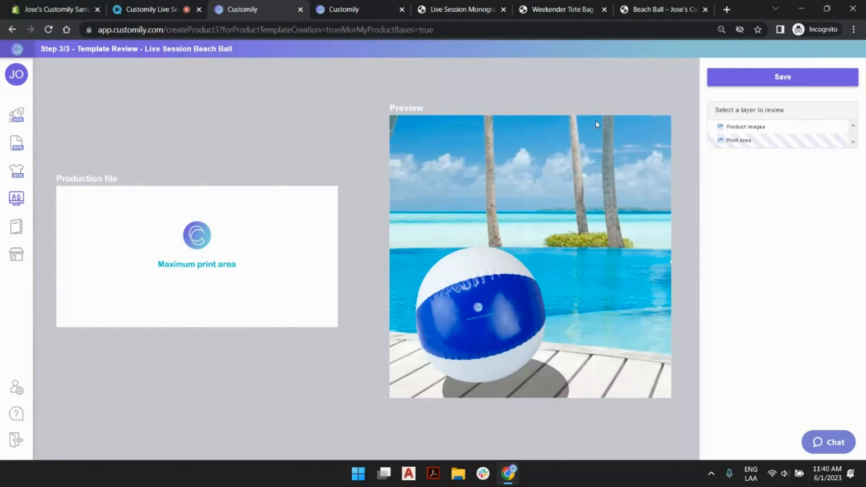
click(770, 142)
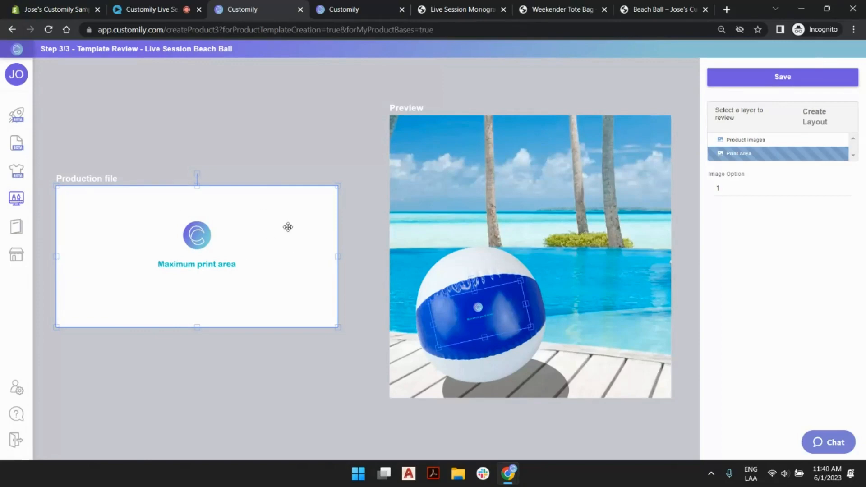
click(560, 90)
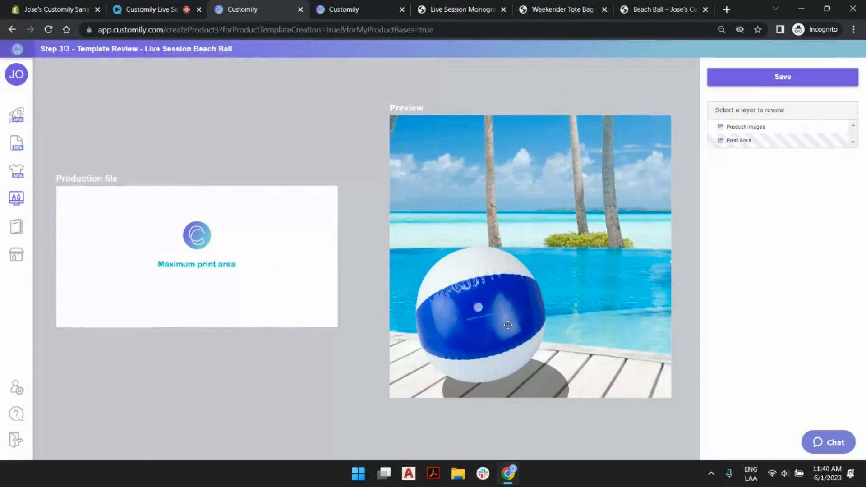
click(758, 85)
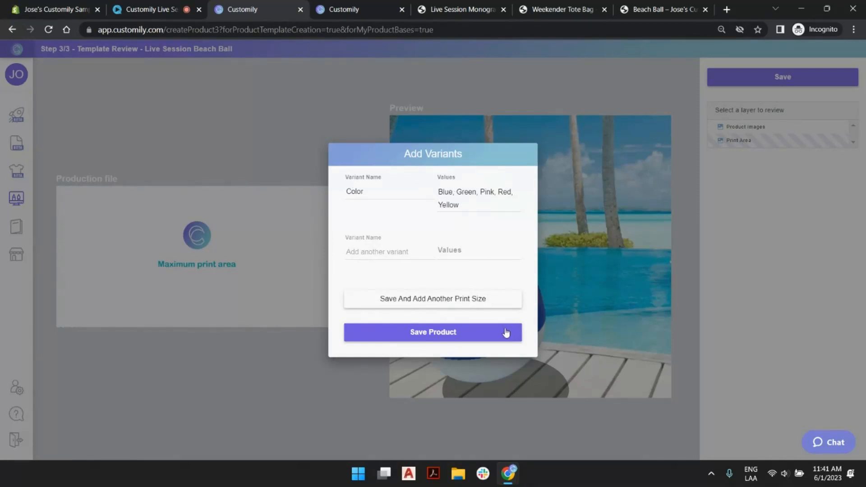
- Compare the Color variant values in the Add Variants dialog with the color options on the store's Beach Ball page
click(461, 191)
click(668, 11)
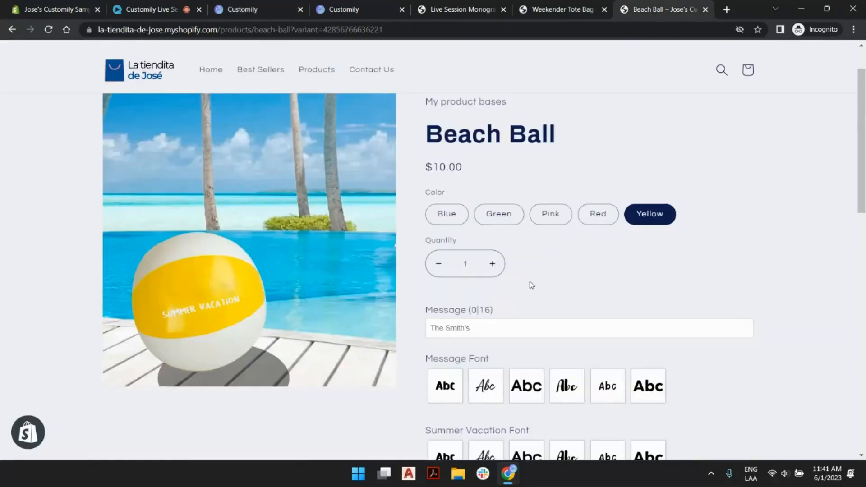
scroll(559, 329, down, 6)
scroll(593, 185, up, 7)
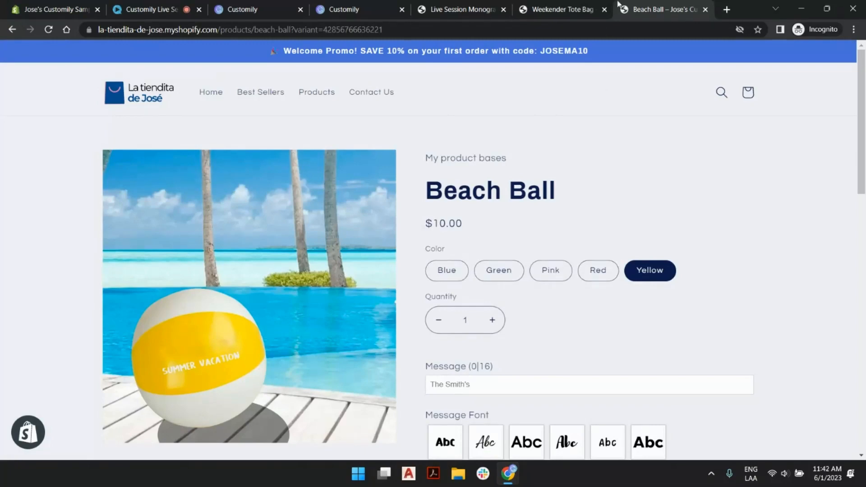
click(353, 8)
click(271, 9)
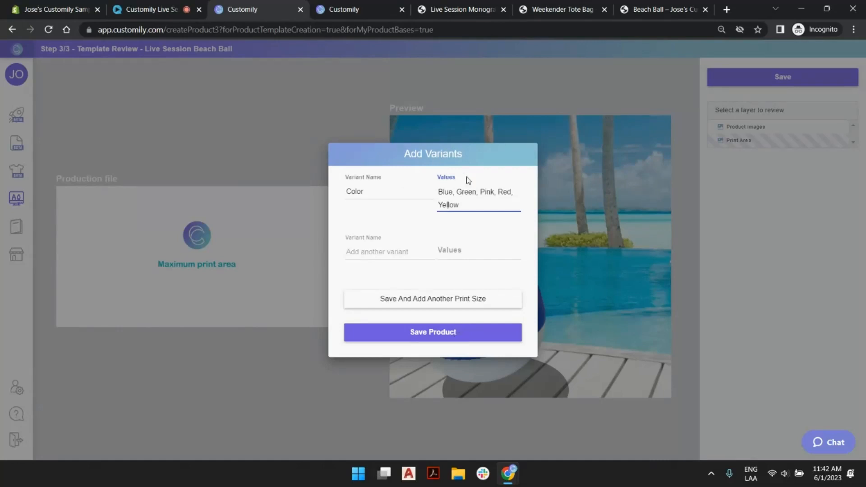
- Save the Live Session Beach Ball product base with the Color variants Blue, Green, Pink, Red and Yellow
click(432, 332)
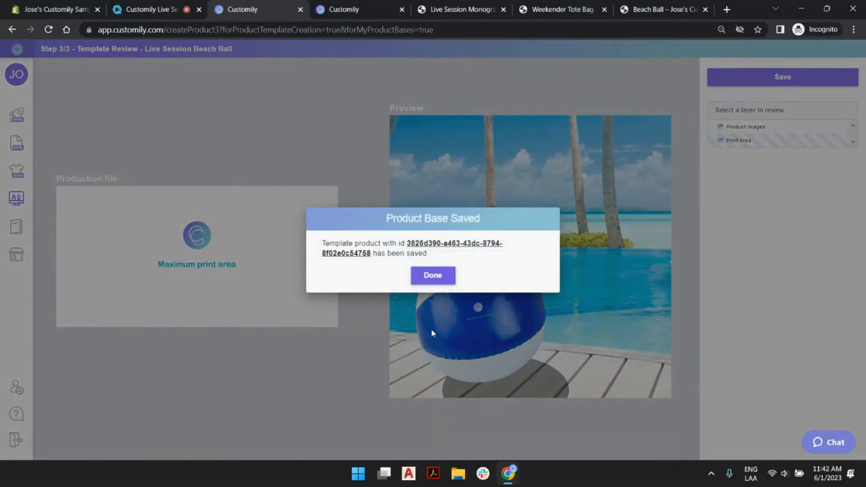
click(433, 276)
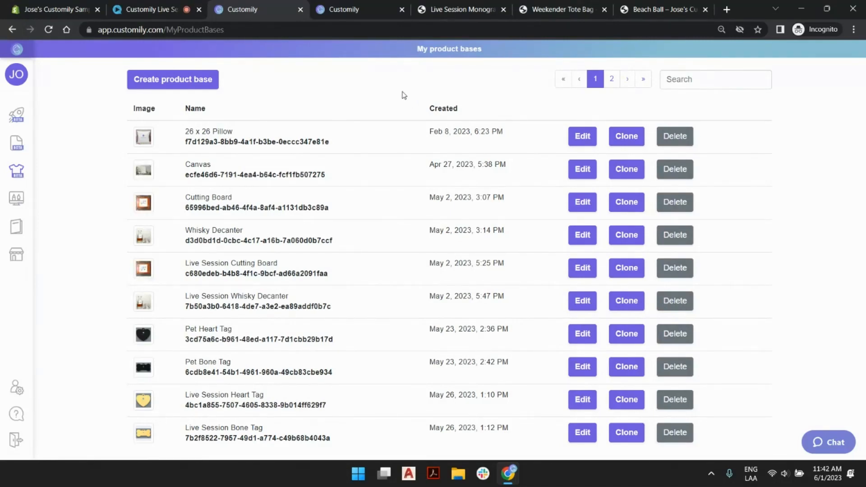
- Create a new design from the store page and name it Live Session Summer Vacation
click(8, 118)
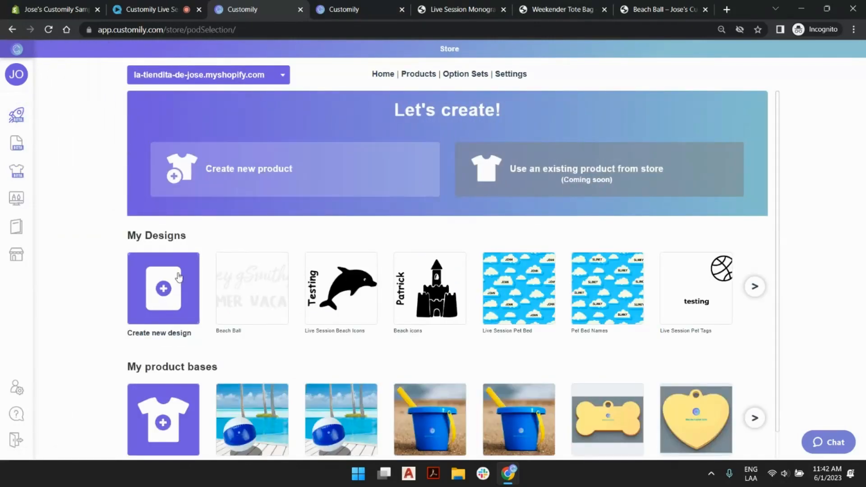
click(177, 287)
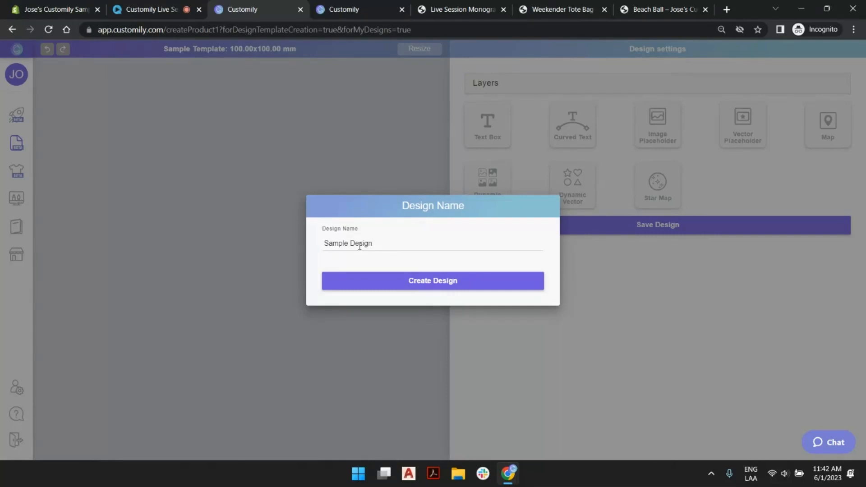
double_click(360, 245)
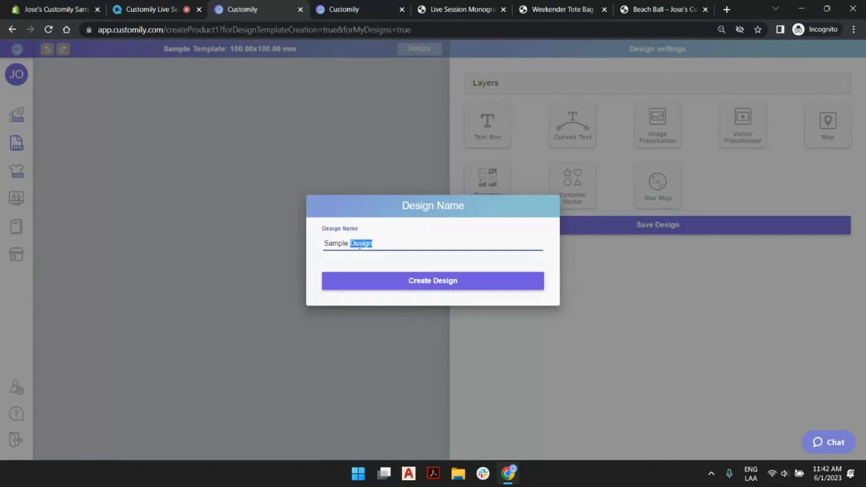
triple_click(359, 246)
text(Live Session)
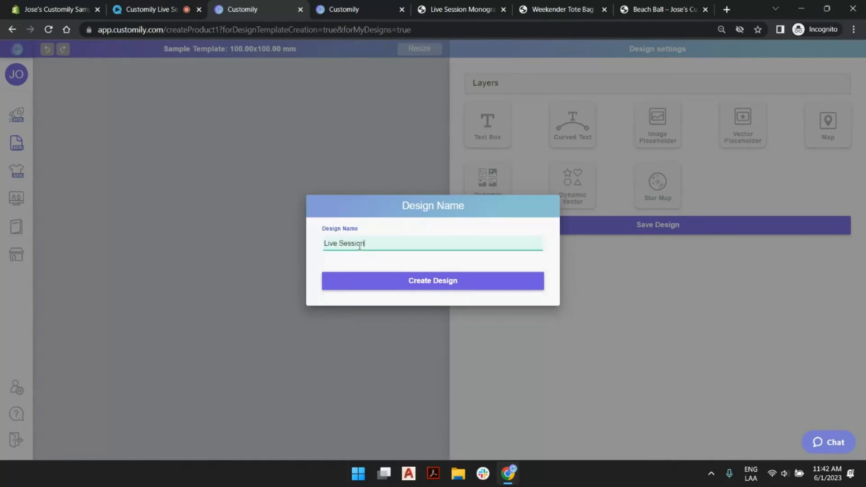
text( Summer Vacation)
click(378, 276)
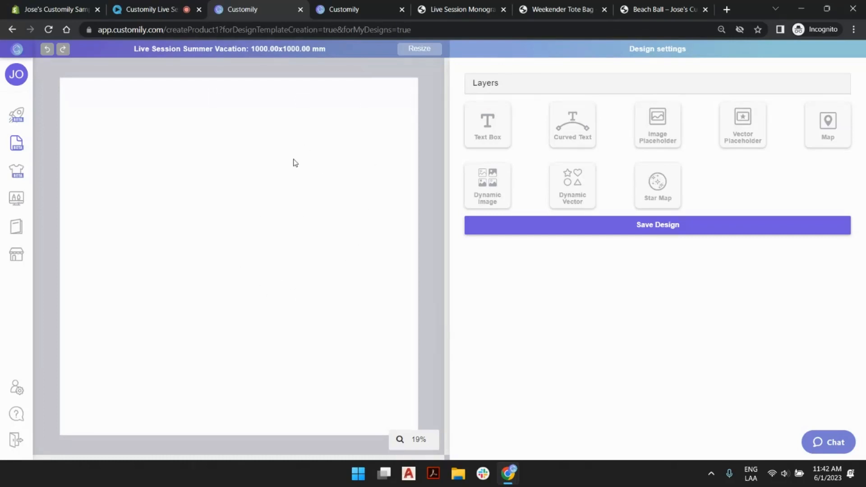
- Resize the design page to 250 mm wide and 125 mm high
click(426, 55)
drag(403, 246, 272, 251)
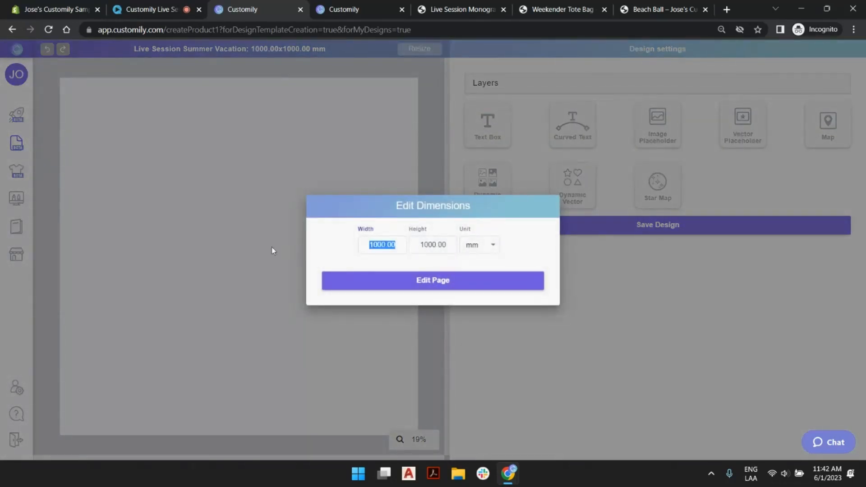
text(250)
key(Tab)
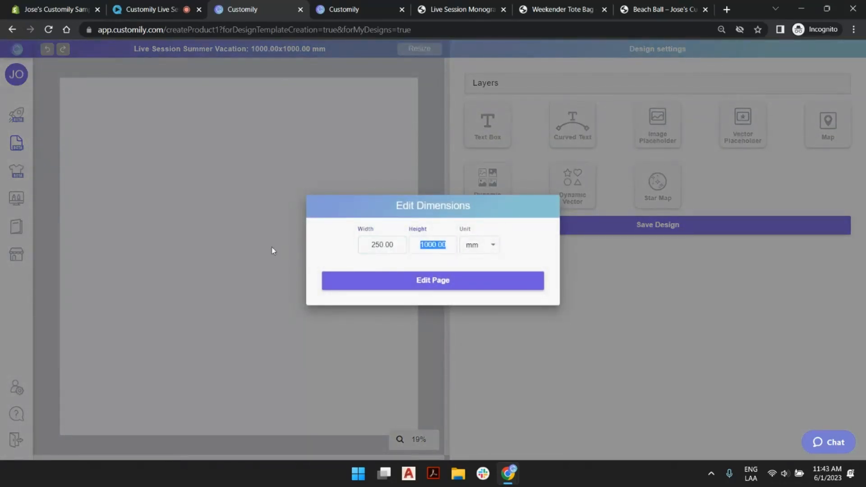
text(125)
key(Tab)
click(438, 285)
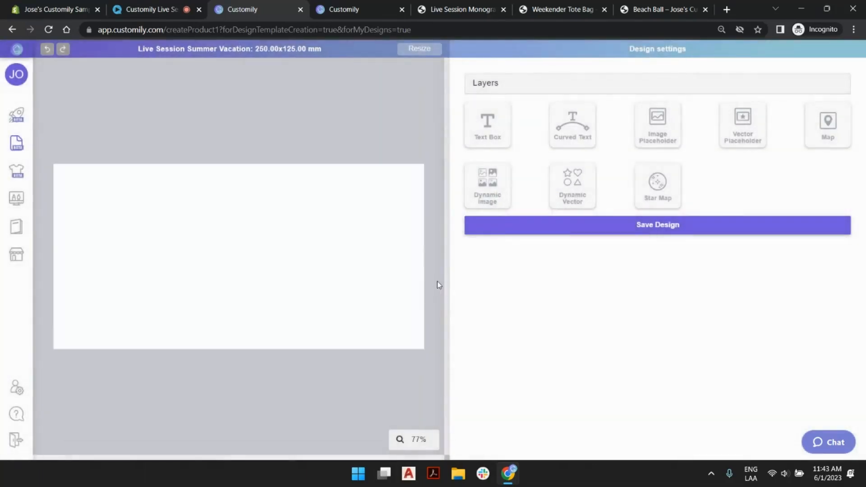
- Add a text box and place it in the upper-left corner of the design page
click(488, 123)
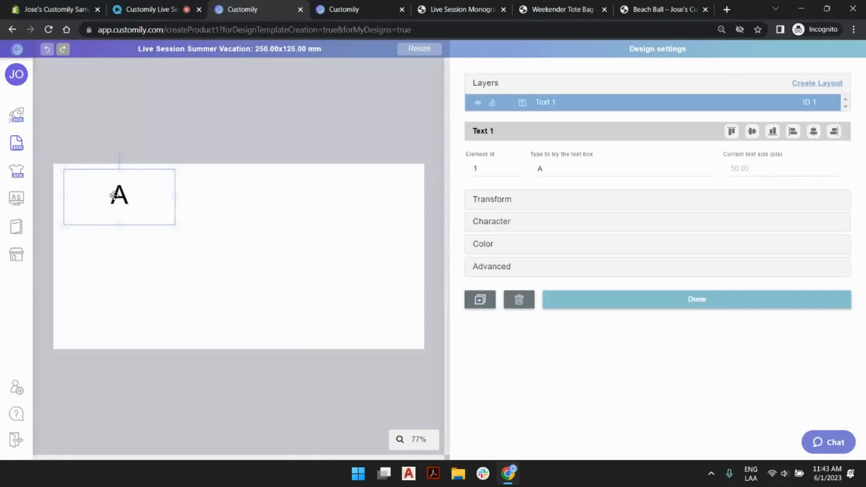
click(393, 119)
- Try out an image placeholder and a map layer on the page, and delete both
click(672, 159)
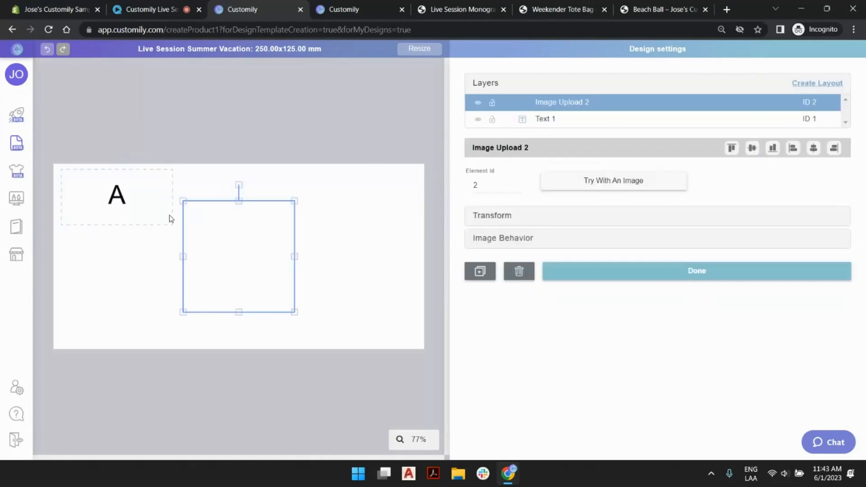
drag(278, 247, 402, 259)
click(408, 127)
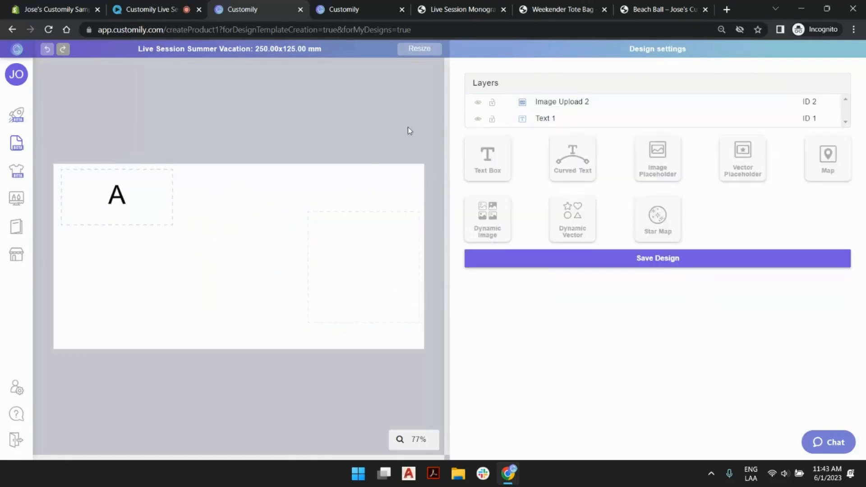
click(828, 157)
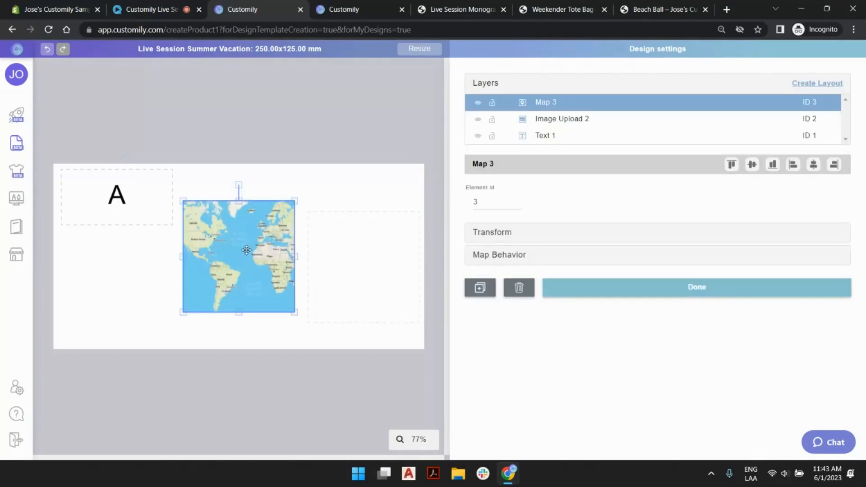
drag(247, 249, 238, 259)
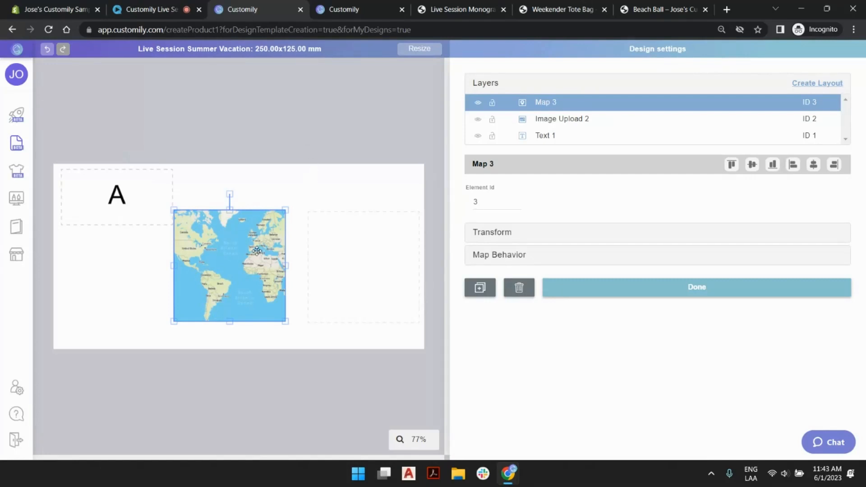
key(Delete)
click(344, 267)
key(Delete)
- Stretch the text box across nearly the full page width and make it slightly taller
click(116, 194)
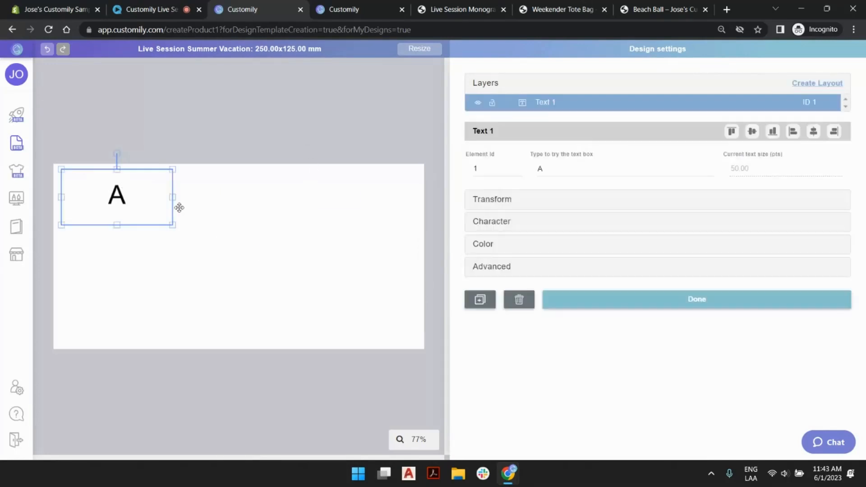
drag(171, 197, 414, 197)
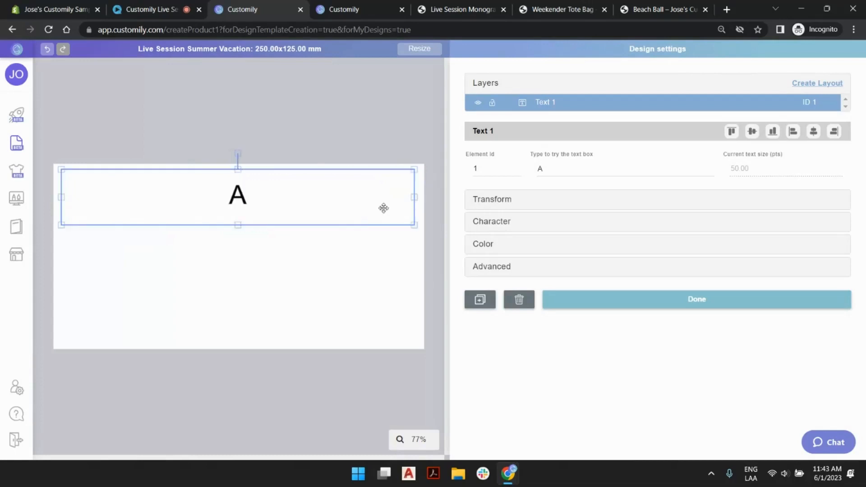
drag(239, 221, 237, 236)
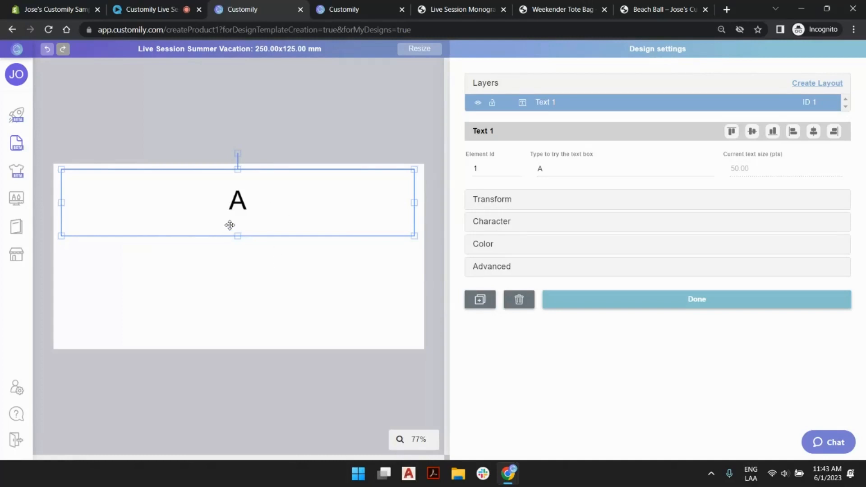
- Set the text box's sample text to "testing"
click(573, 172)
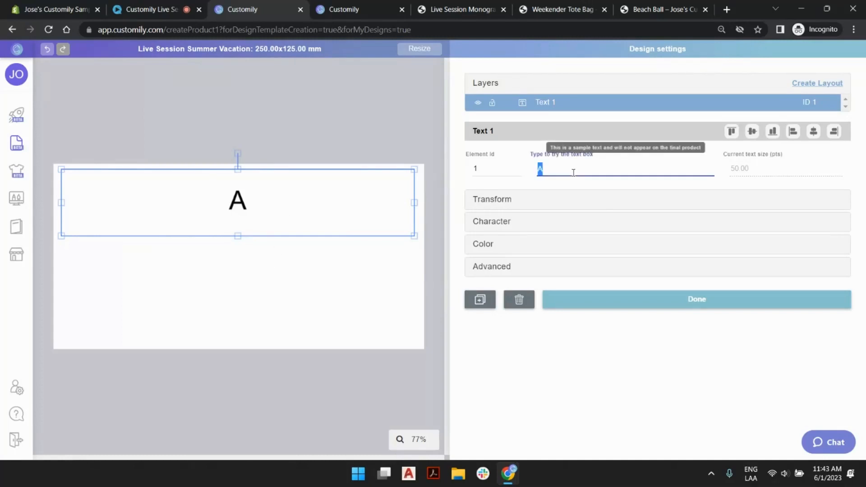
text(Evelyn)
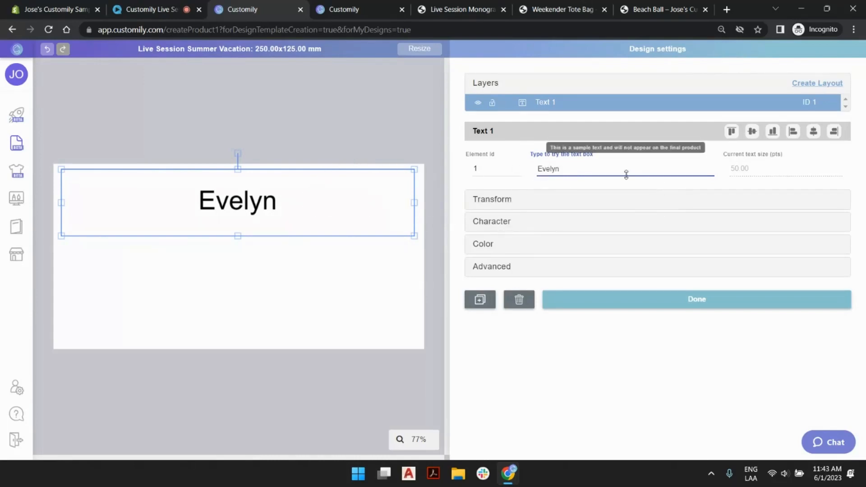
double_click(551, 169)
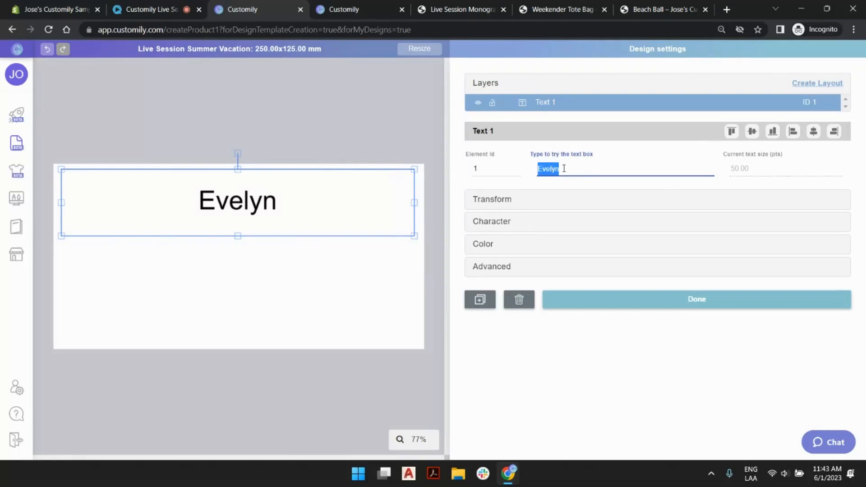
text(testing)
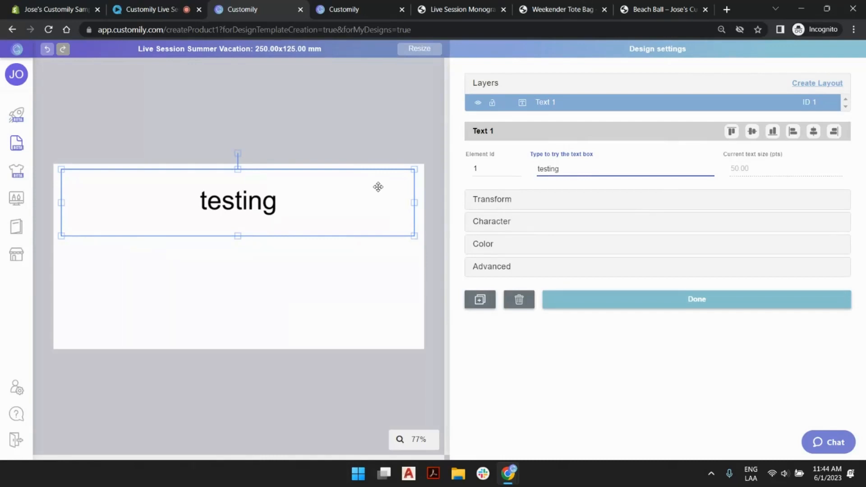
- Browse the fonts for the text box without changing Arial (Regular), and set its maximum text size to 100 pts
click(622, 222)
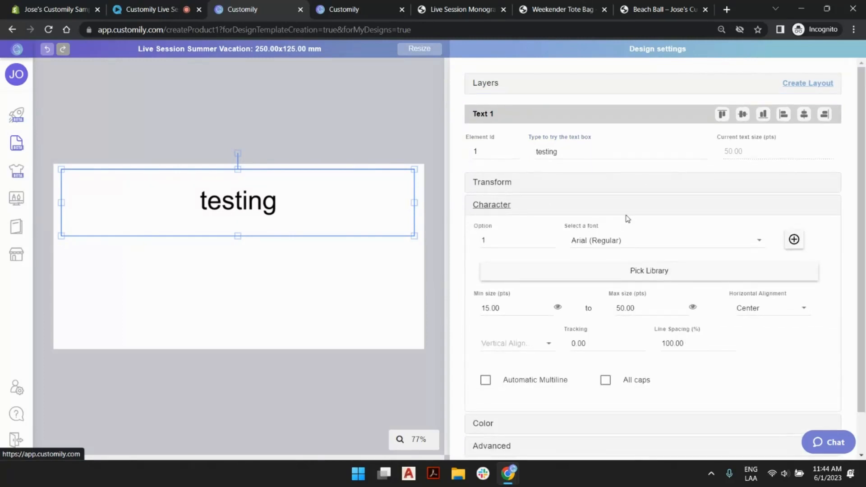
click(601, 241)
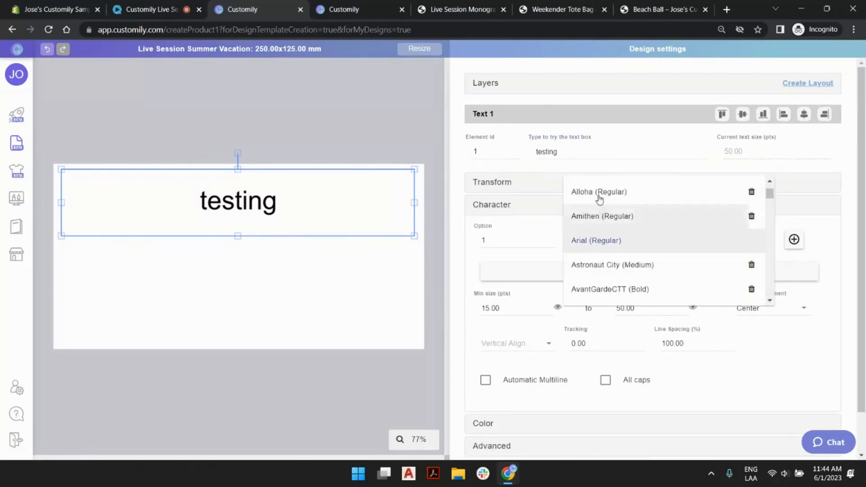
click(826, 227)
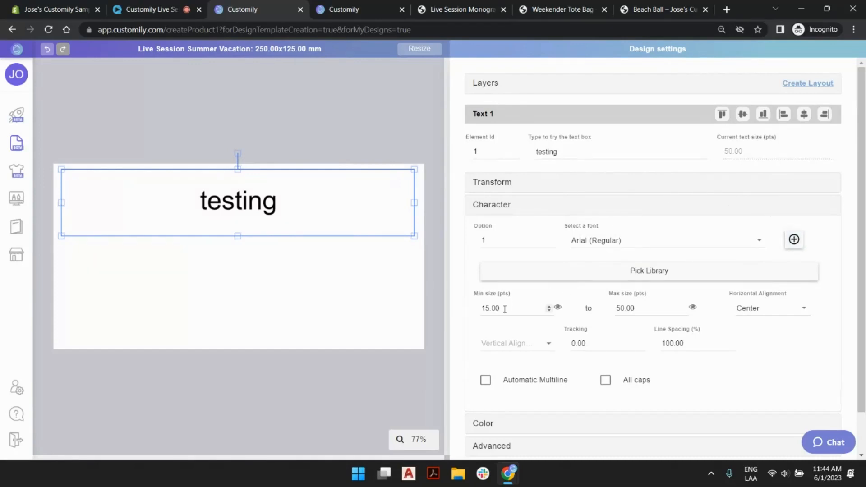
drag(551, 308, 485, 312)
click(650, 309)
drag(622, 308, 607, 312)
text(10)
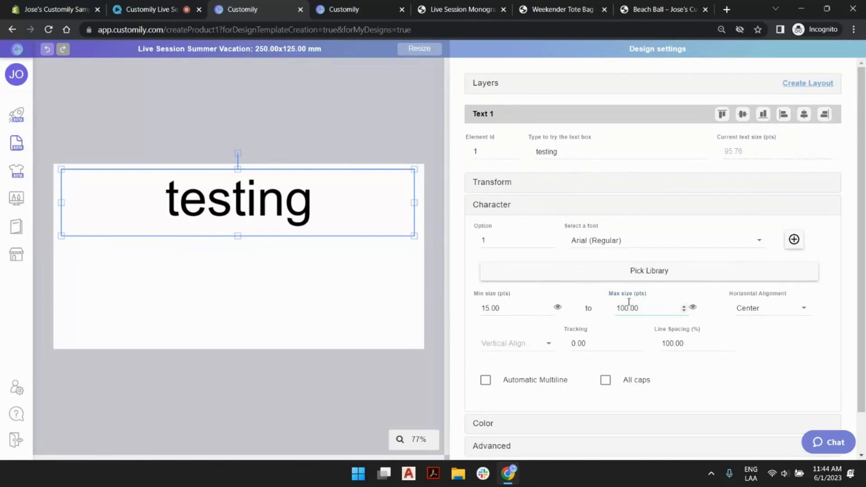
- Lengthen the sample text to seven consecutive copies of "testing" to test how the text scales within its box
double_click(587, 152)
key(ctrl+c)
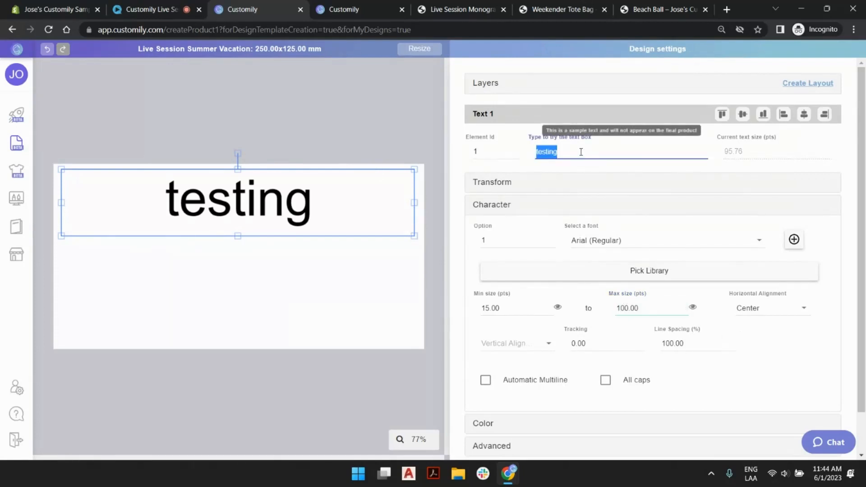
click(581, 152)
key(ctrl+v)
key(ctrl+v)
key(ctrl+v)
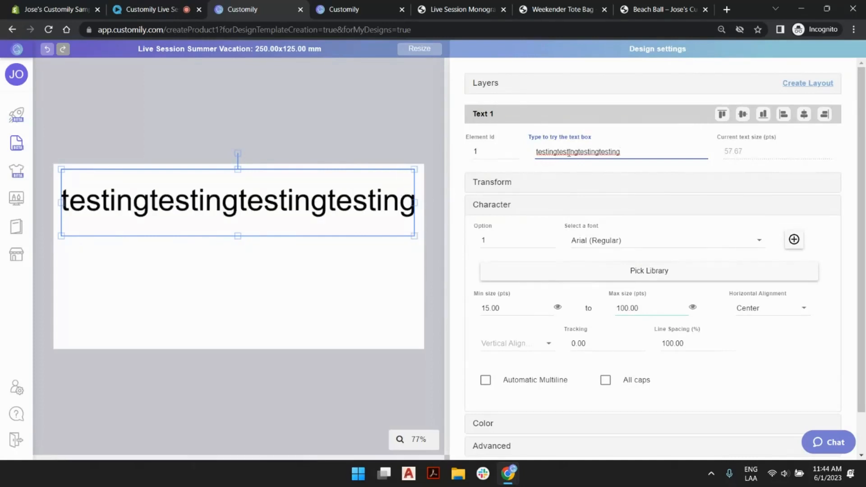
key(ctrl+v)
key(ctrl+v)
key(ctrl+v)
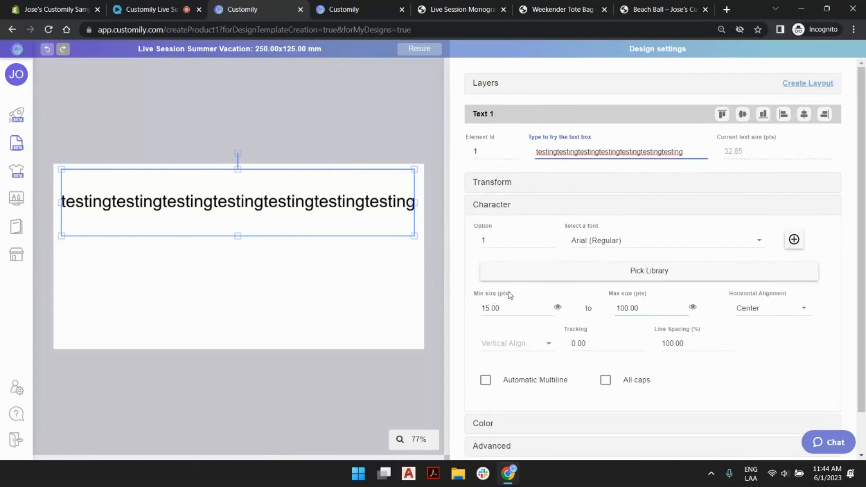
- Set the text box's minimum text size to 60 pts
click(559, 310)
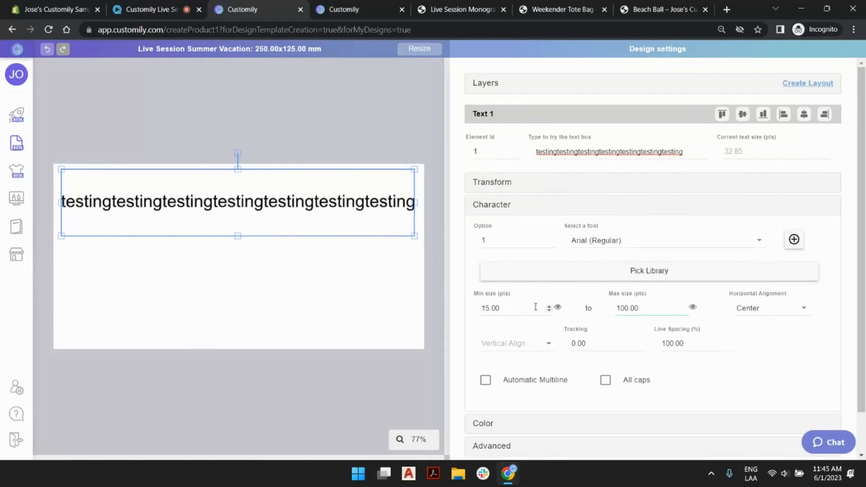
drag(536, 308, 445, 300)
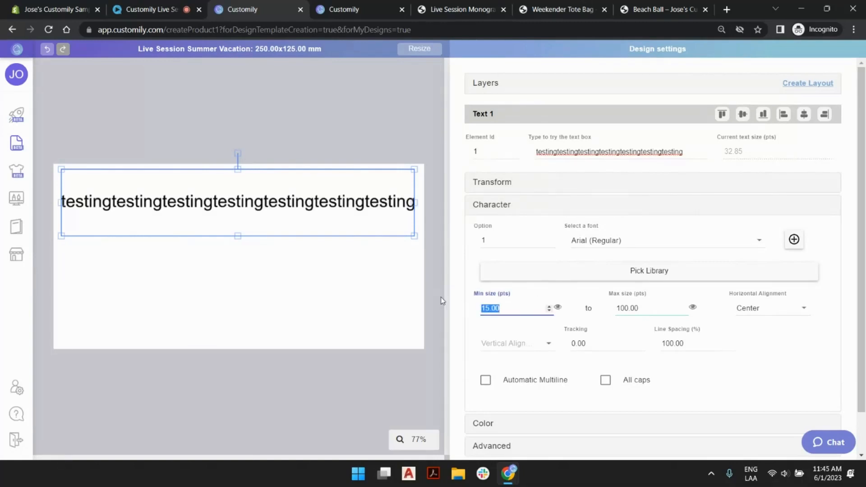
text(60)
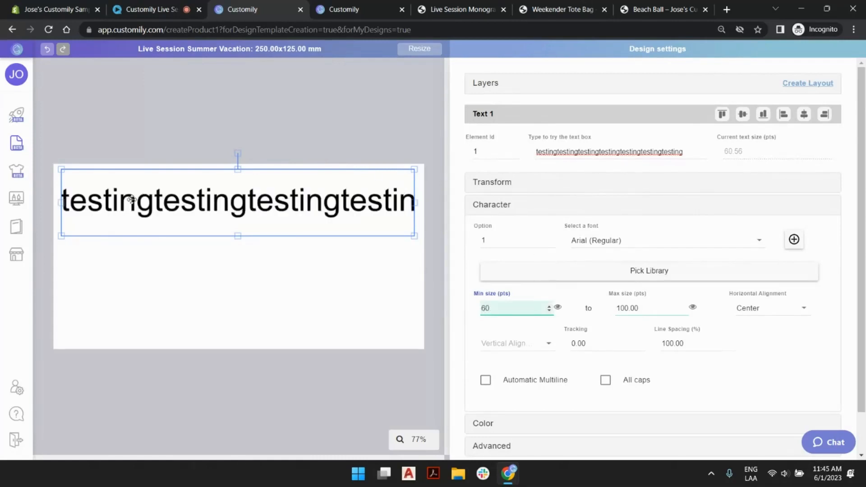
- Shorten the sample text back to a single "testing" and deselect the text box
double_click(689, 151)
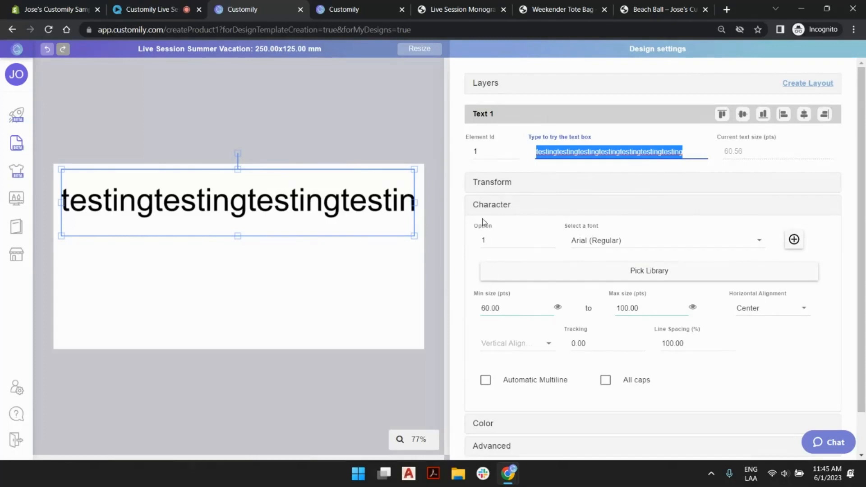
click(583, 152)
drag(557, 153, 696, 161)
key(BackSpace)
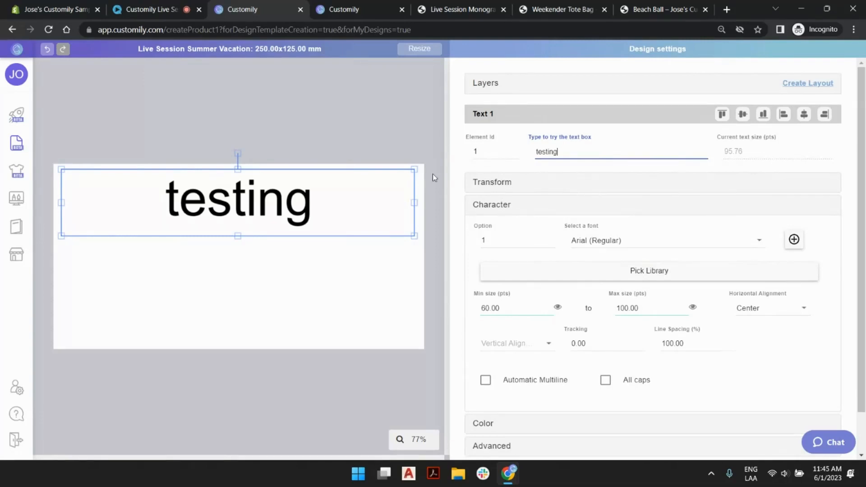
click(399, 124)
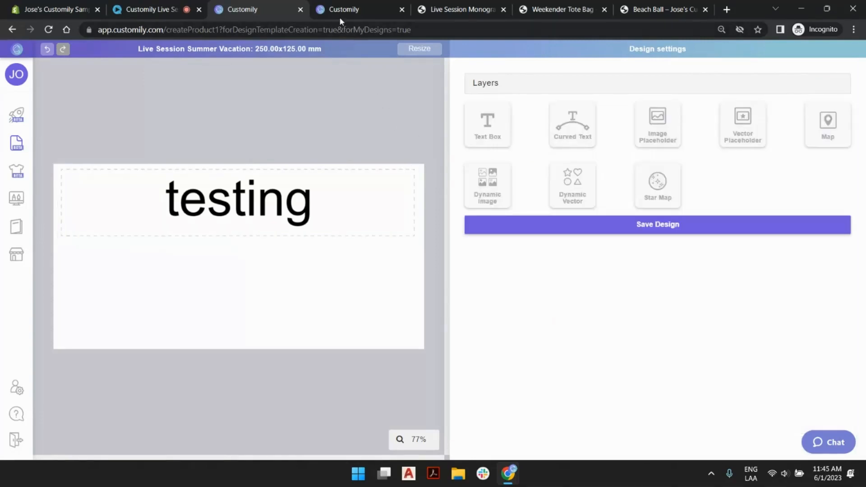
- Create a font library named Summer Vacation and open it for editing
click(340, 11)
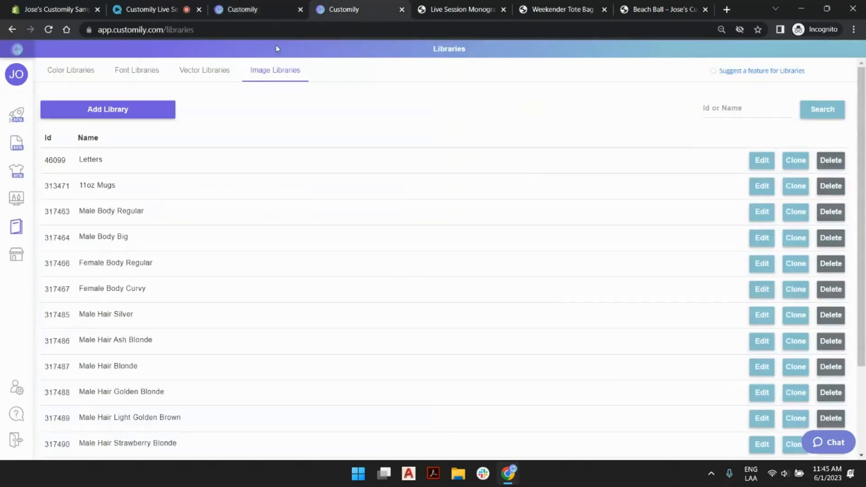
click(136, 74)
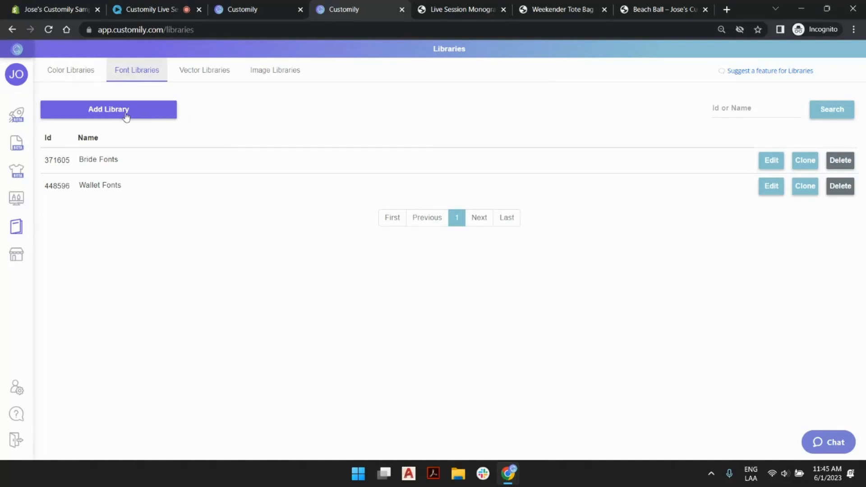
click(118, 113)
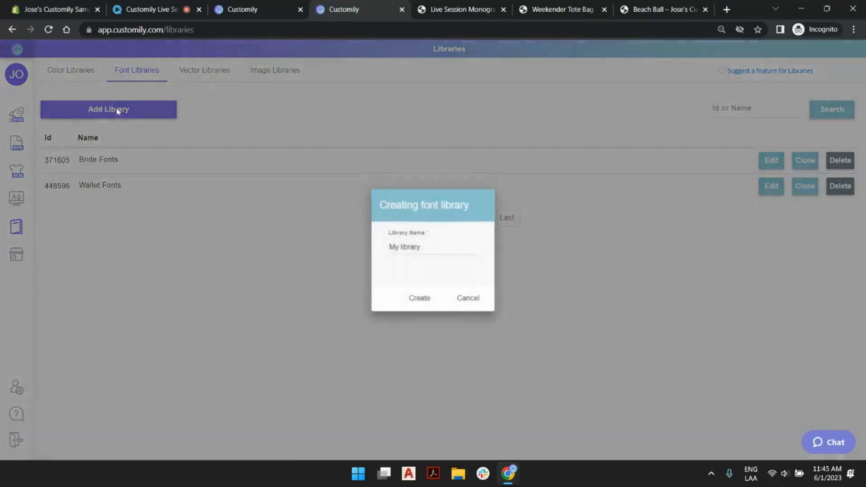
double_click(422, 248)
triple_click(422, 247)
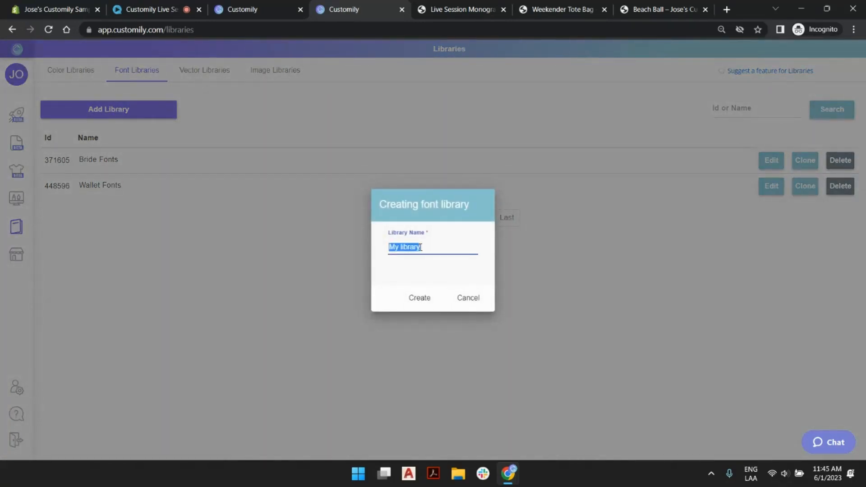
text(Summer Vaca)
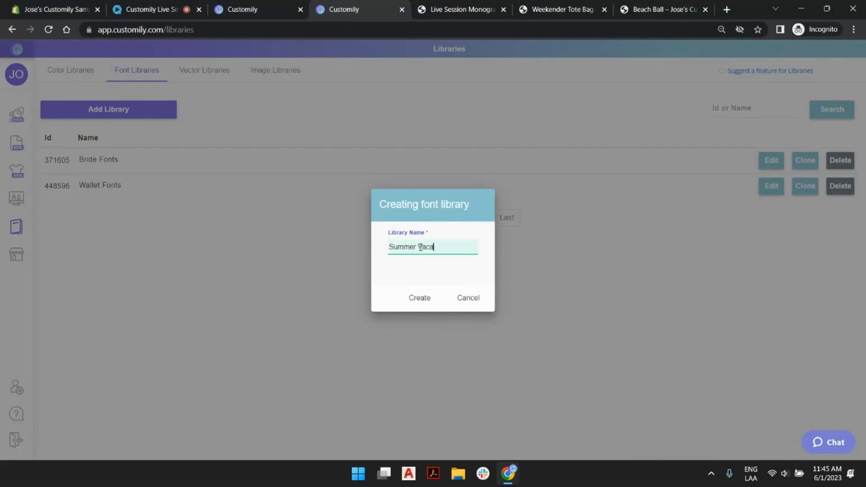
text(tion)
click(408, 298)
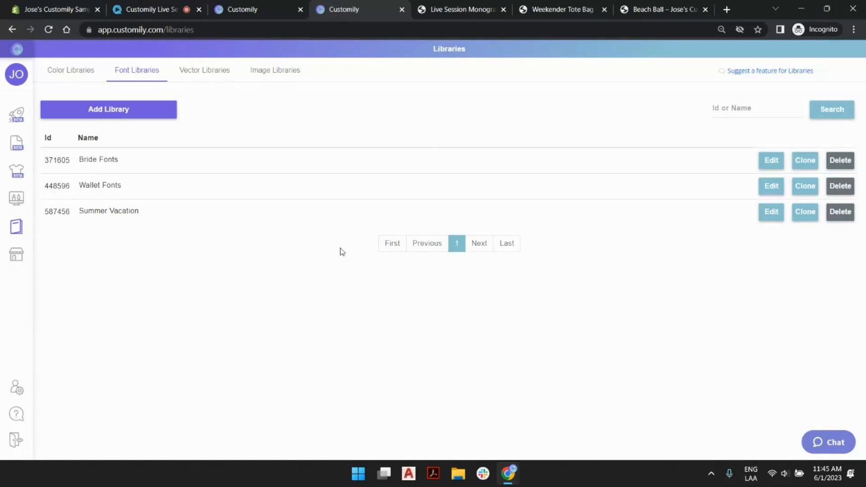
click(777, 214)
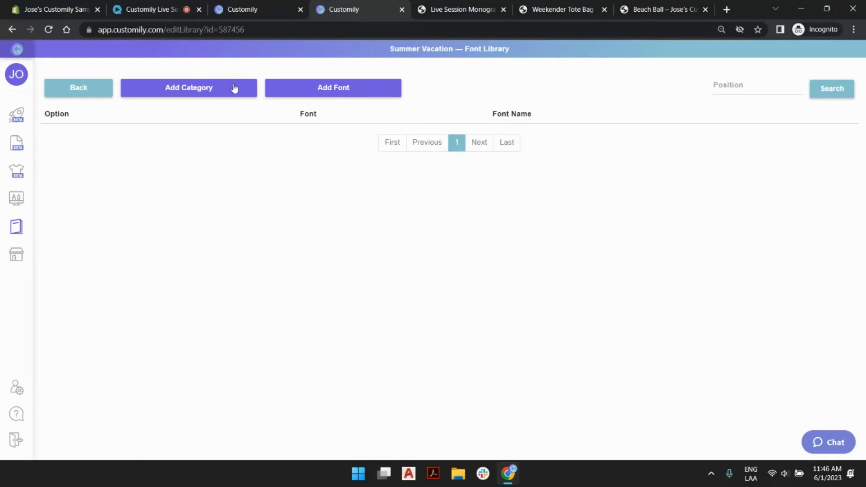
- Start a new font entry for the library and upload the font file Men In Black.ttf from the 5-16 folder in LIVE SESSIONS
click(284, 89)
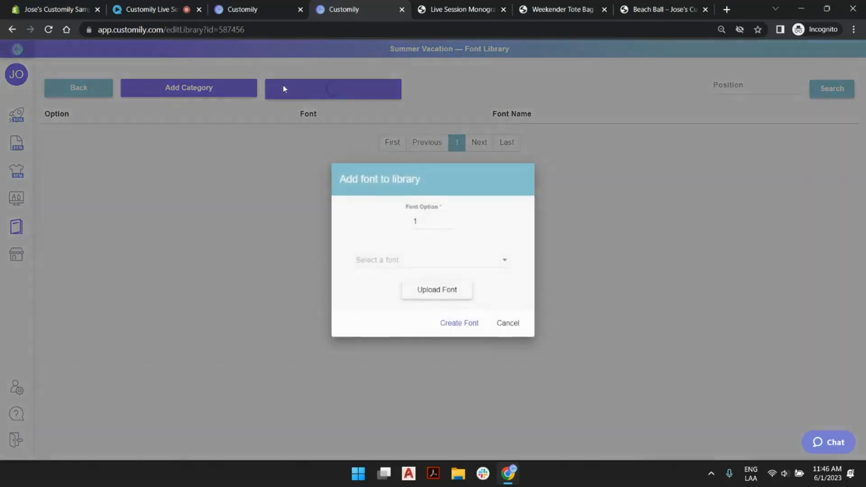
click(411, 263)
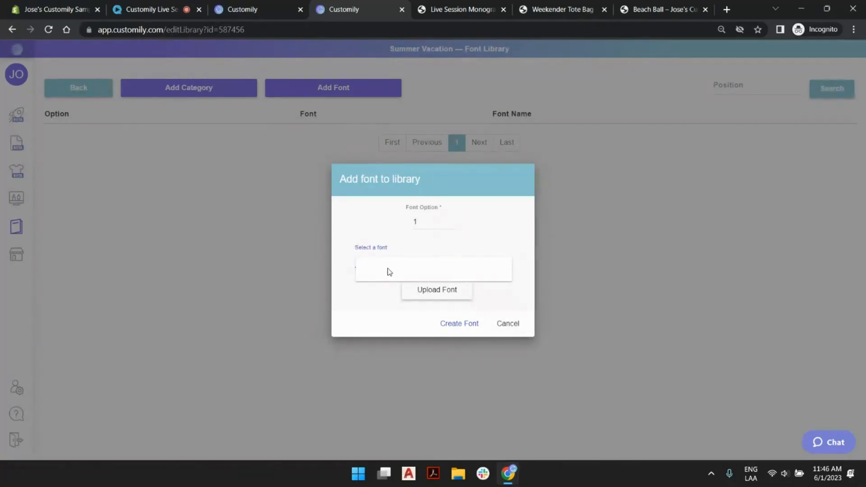
click(428, 243)
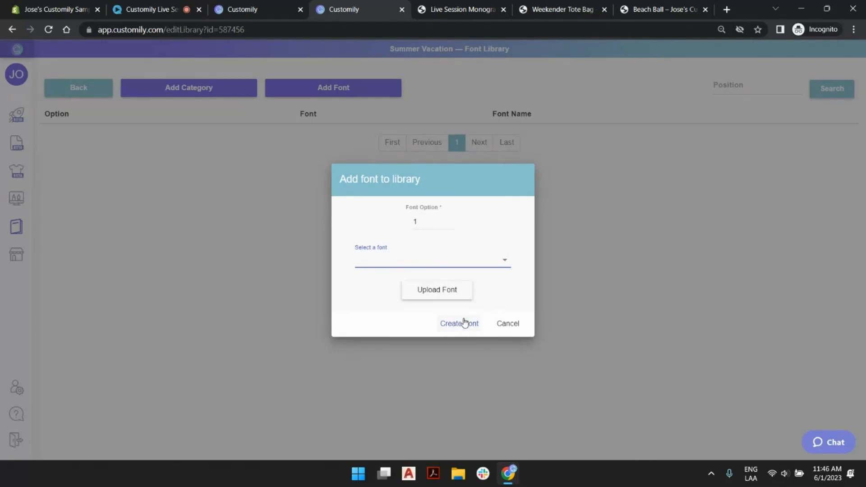
click(449, 293)
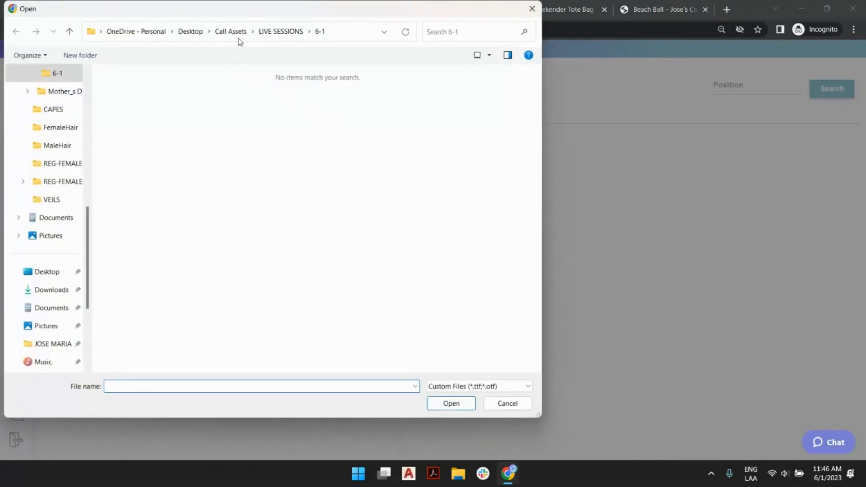
click(281, 31)
double_click(121, 346)
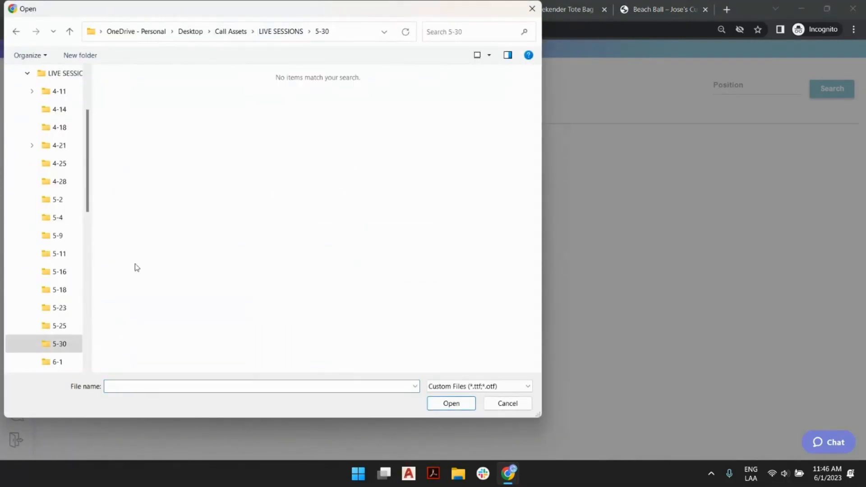
key(alt+Left)
double_click(122, 331)
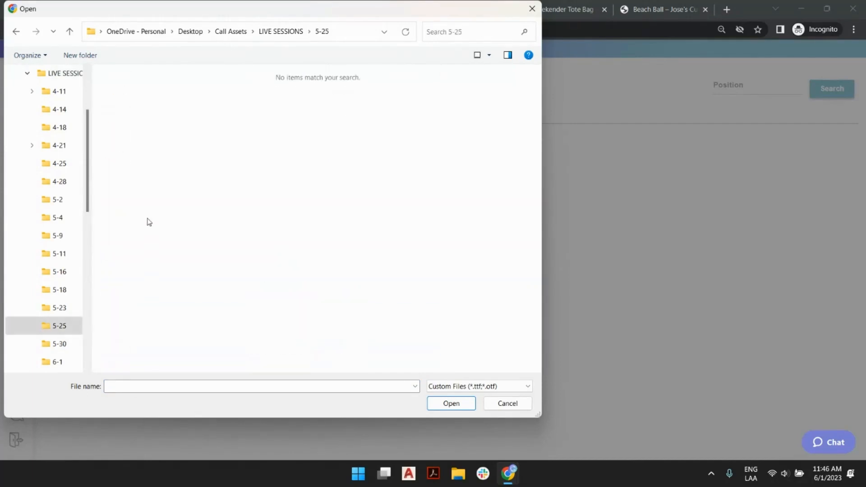
key(alt+Left)
double_click(122, 312)
key(alt+Left)
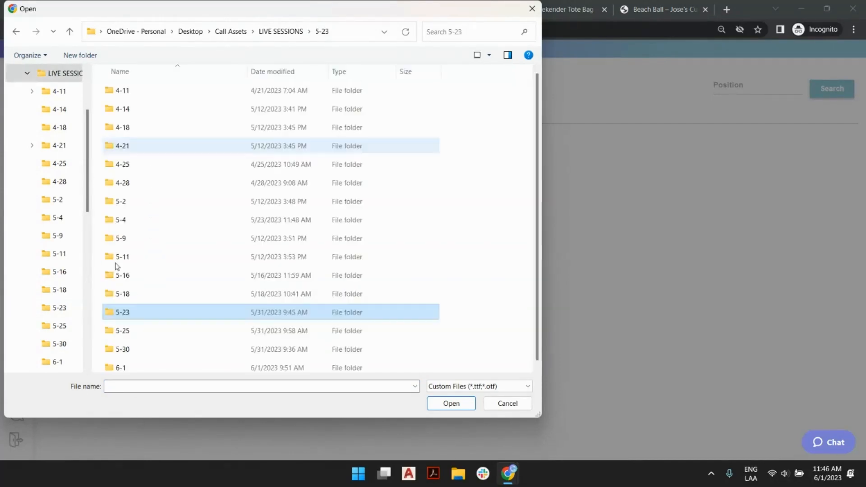
double_click(131, 295)
key(alt+Left)
double_click(124, 275)
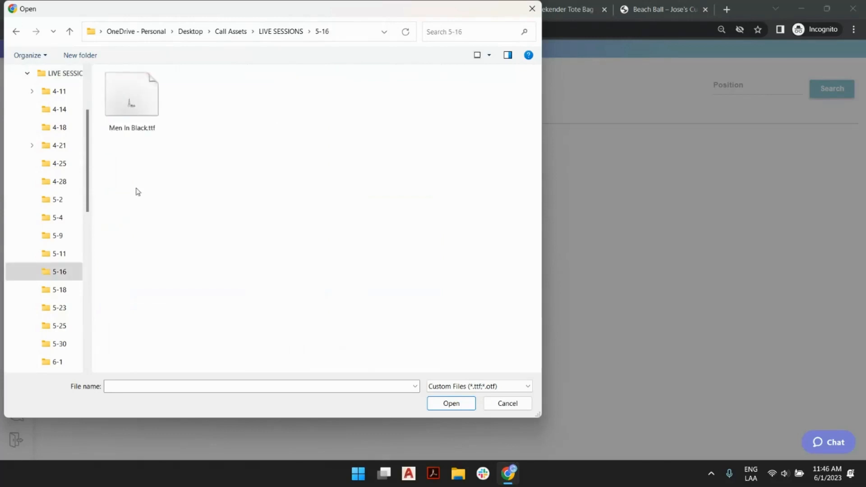
double_click(135, 104)
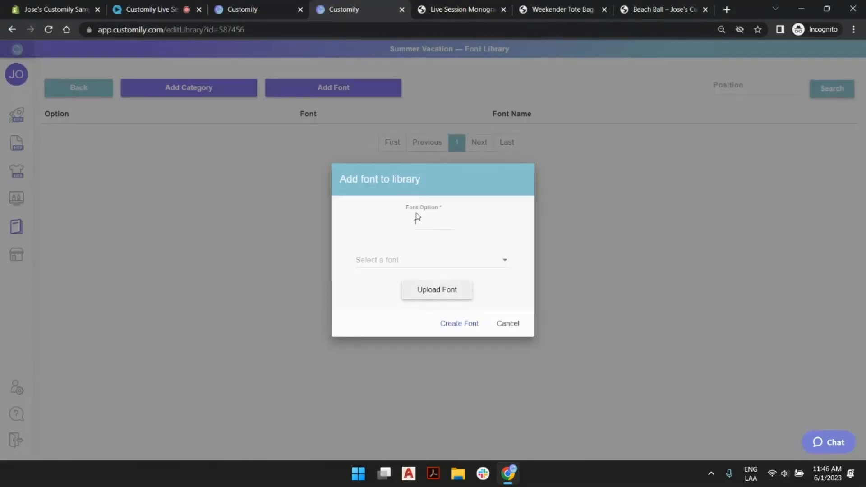
- Set the font option to 1, browse the available fonts, and add Alloha (Regular) to the library
text(1)
click(399, 261)
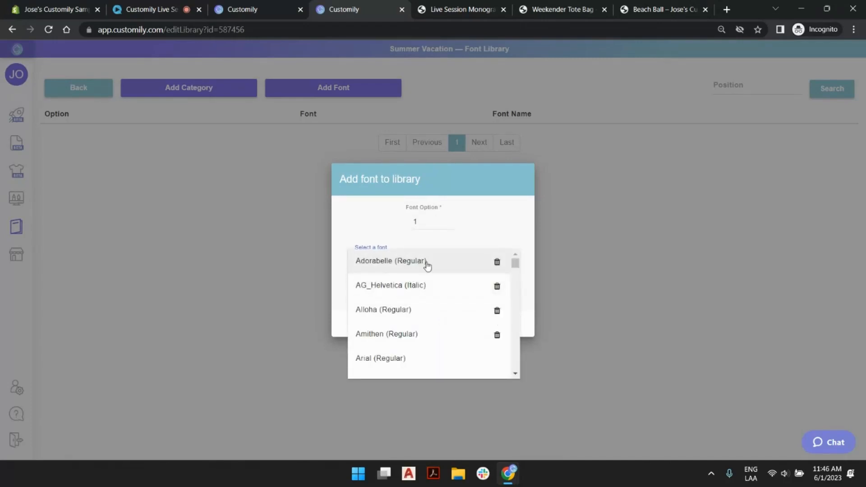
click(518, 284)
drag(521, 328, 526, 254)
click(522, 224)
click(411, 265)
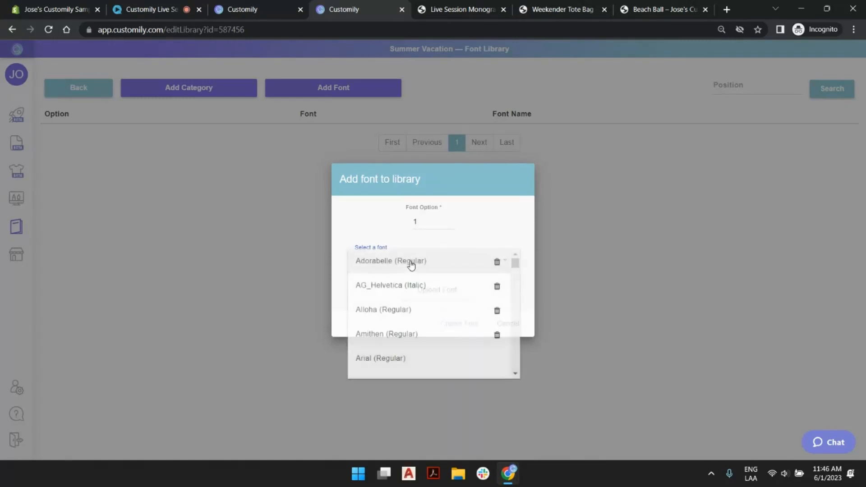
mouse_move(515, 262)
mouse_down()
mouse_move(524, 374)
mouse_move(530, 254)
mouse_up()
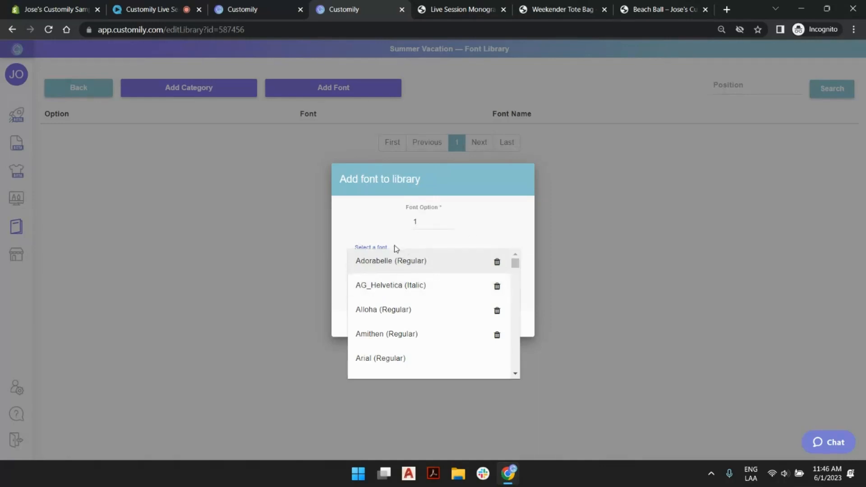
click(494, 231)
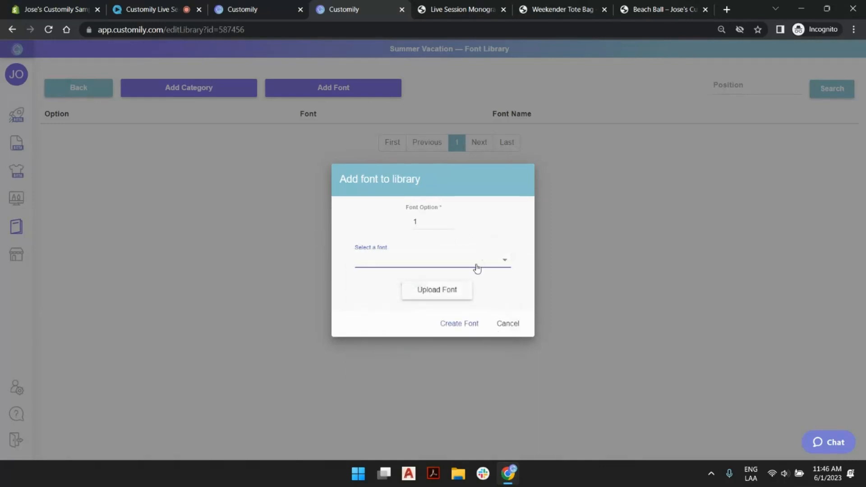
click(445, 265)
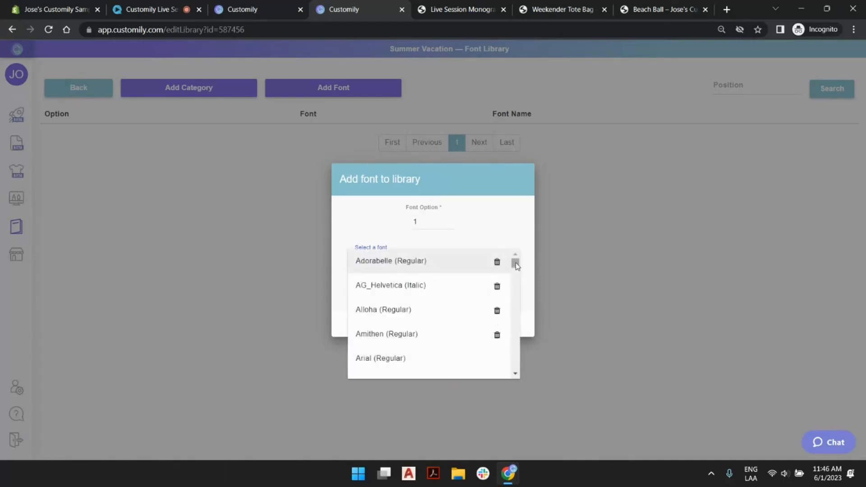
mouse_move(516, 266)
mouse_down()
mouse_move(516, 323)
mouse_move(526, 262)
mouse_up()
click(381, 311)
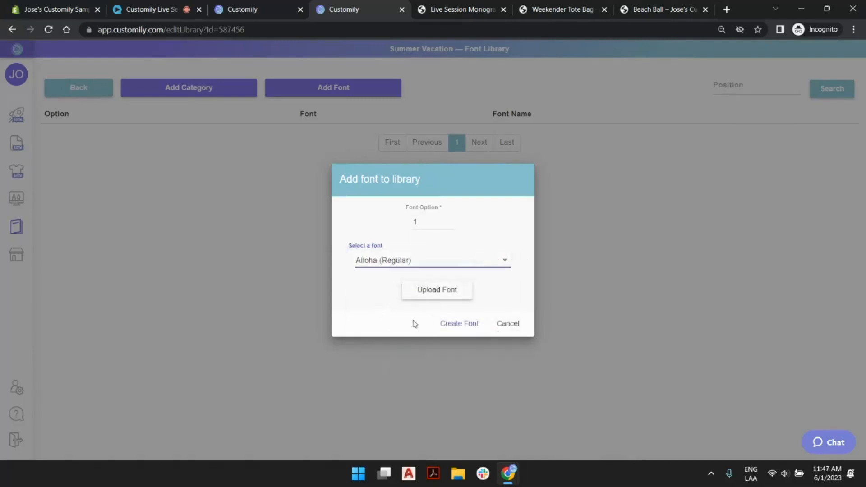
click(458, 323)
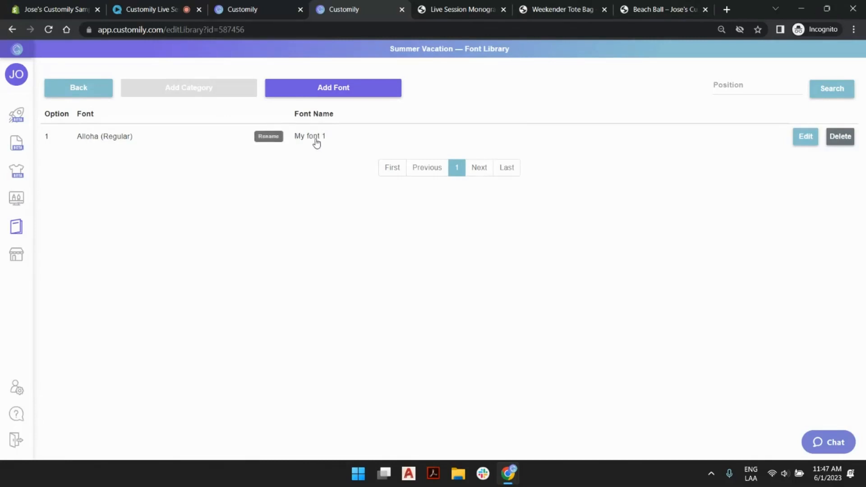
- Rename the first font entry as Alloha
click(315, 137)
text(Al)
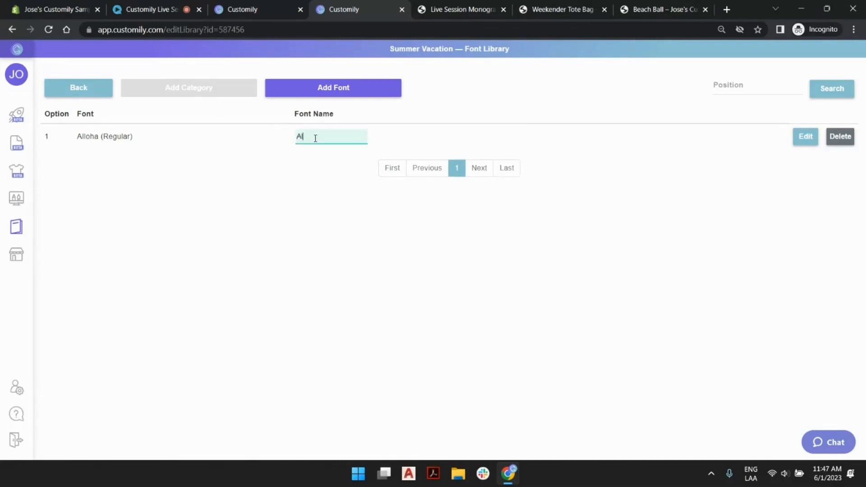
text(loha)
key(Return)
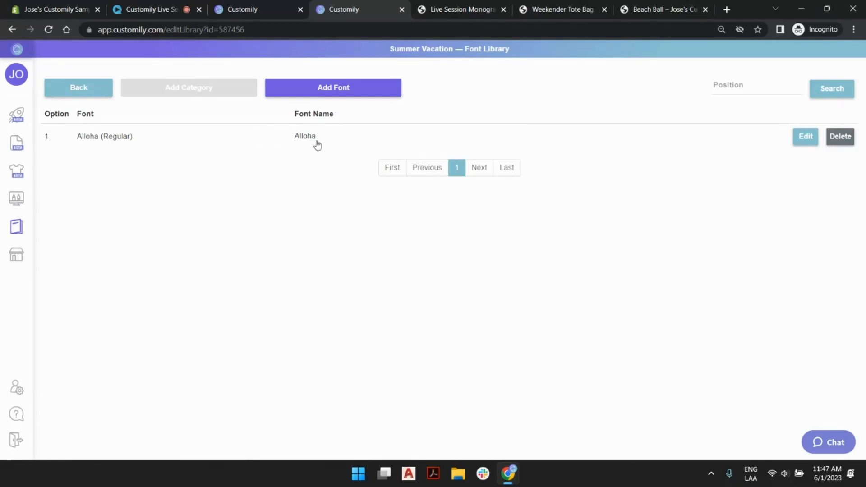
- Check the Message Font and Summer Vacation Font choices on the Beach Ball store page, and return to the font library
click(659, 9)
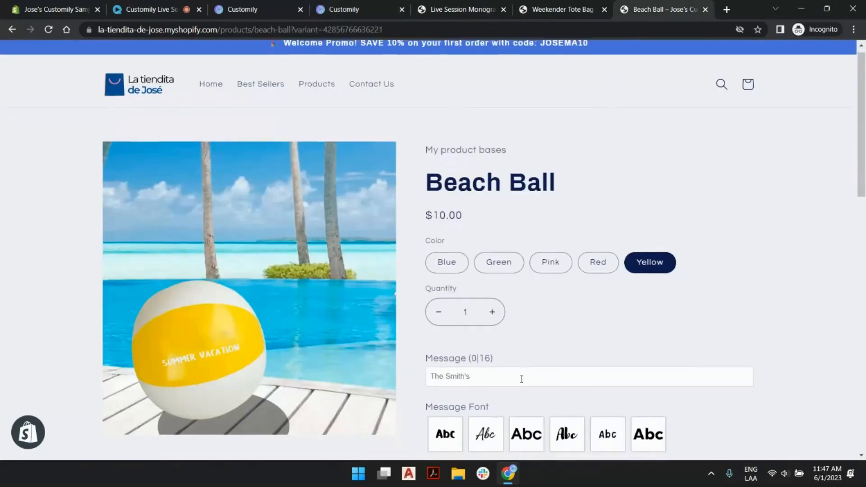
scroll(519, 338, down, 3)
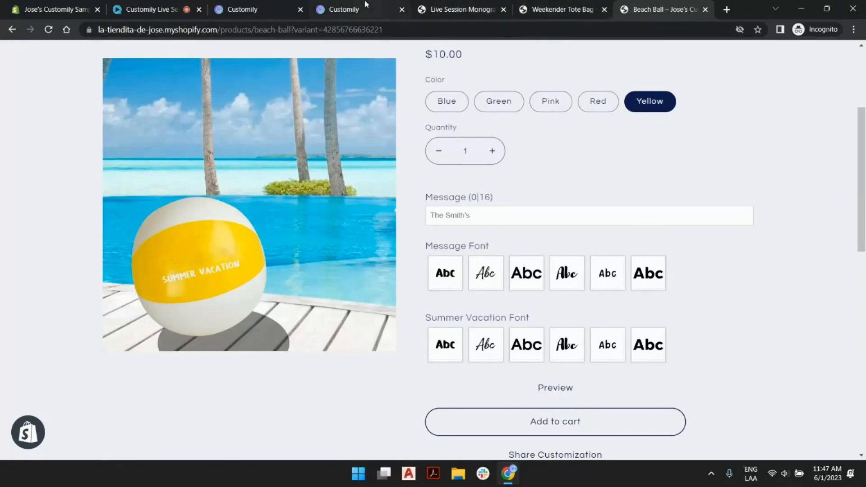
click(334, 9)
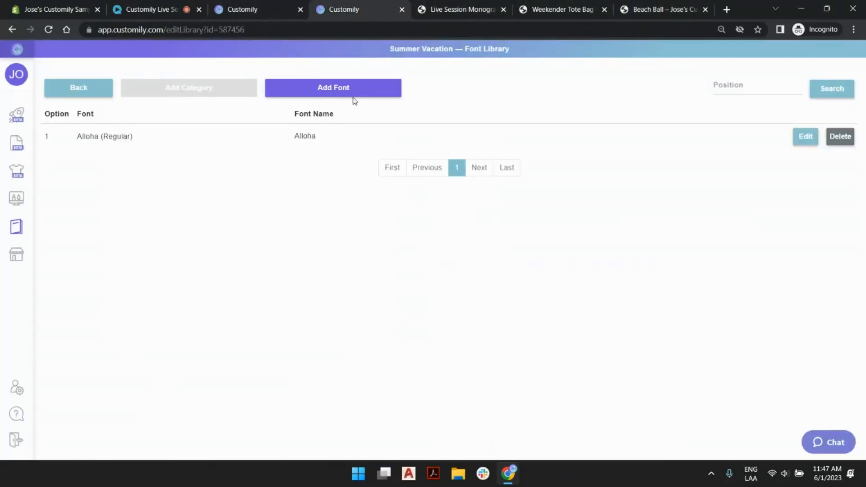
- Add Amithen (Regular) to the library as font option 2 and name the entry Amithen
click(323, 99)
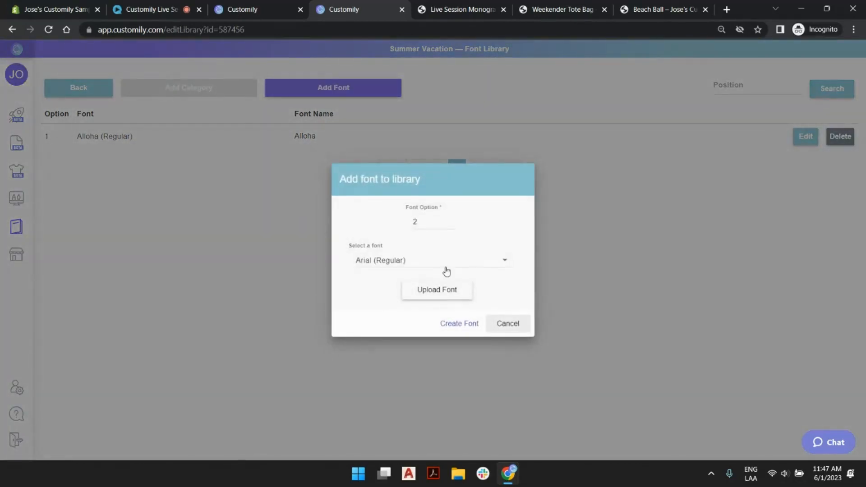
click(447, 270)
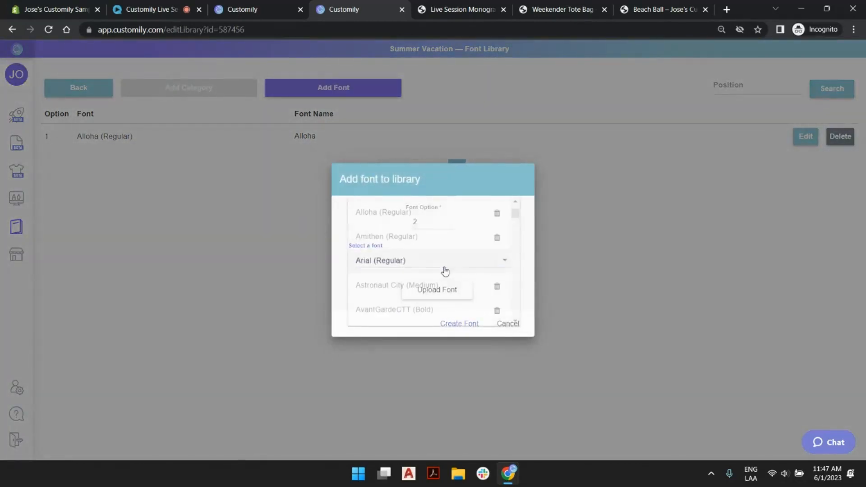
click(379, 237)
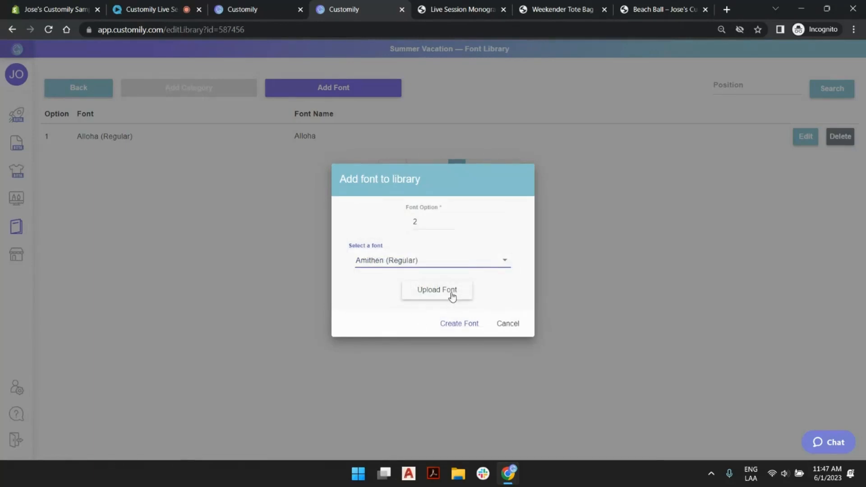
click(451, 324)
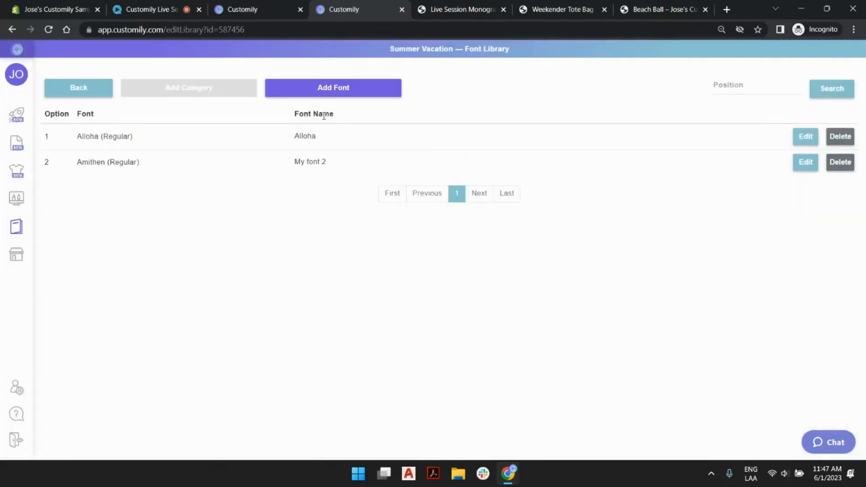
double_click(317, 162)
text(Amith)
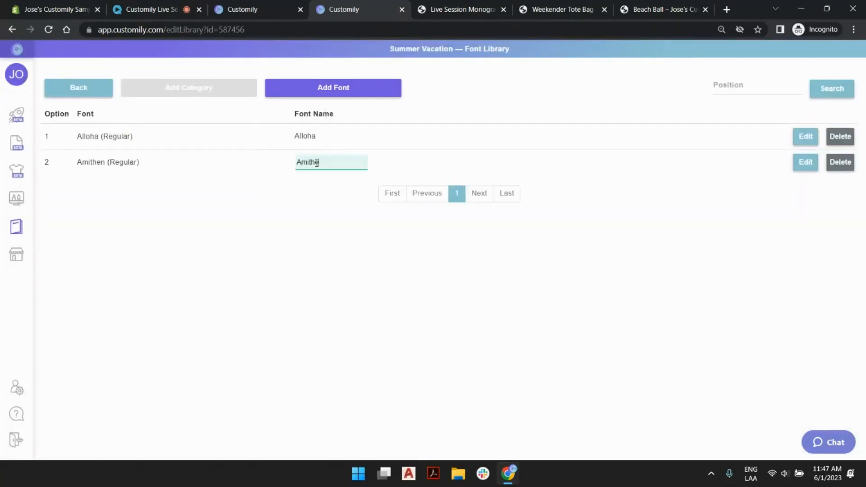
text(en)
key(Return)
- Add AvantGardeCTT (Bold) to the library as font option 3 and name the entry AvantGarde
click(357, 90)
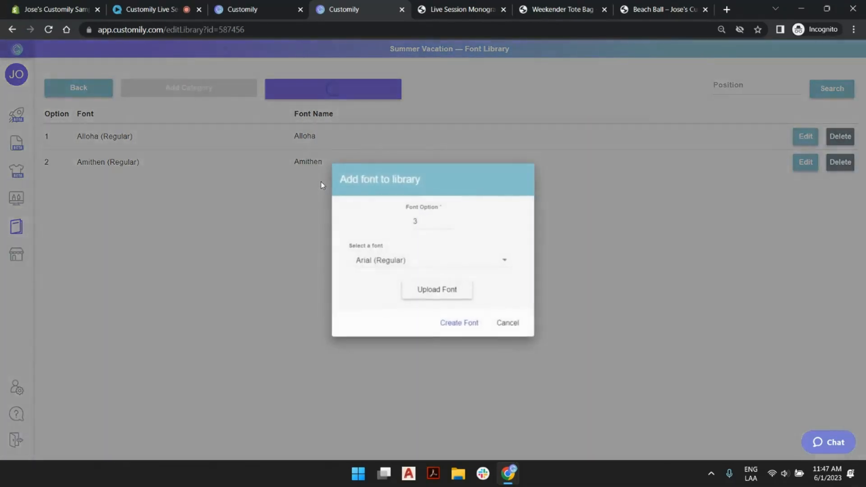
click(437, 259)
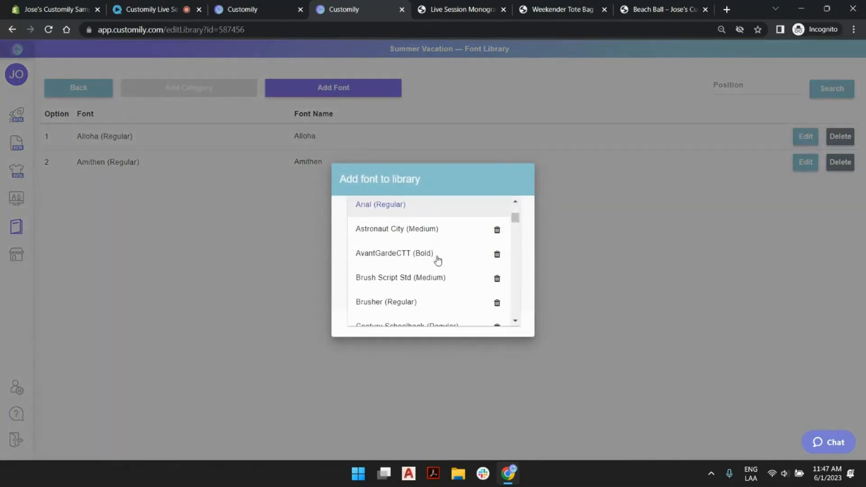
click(392, 255)
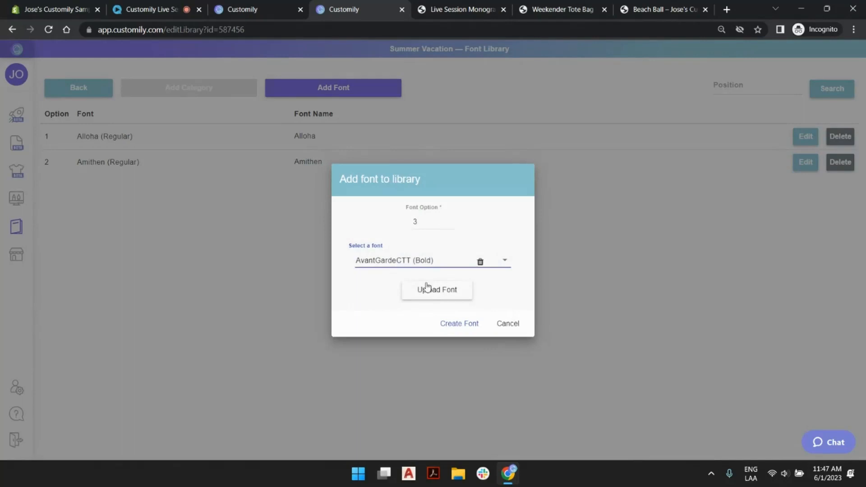
click(450, 324)
click(314, 187)
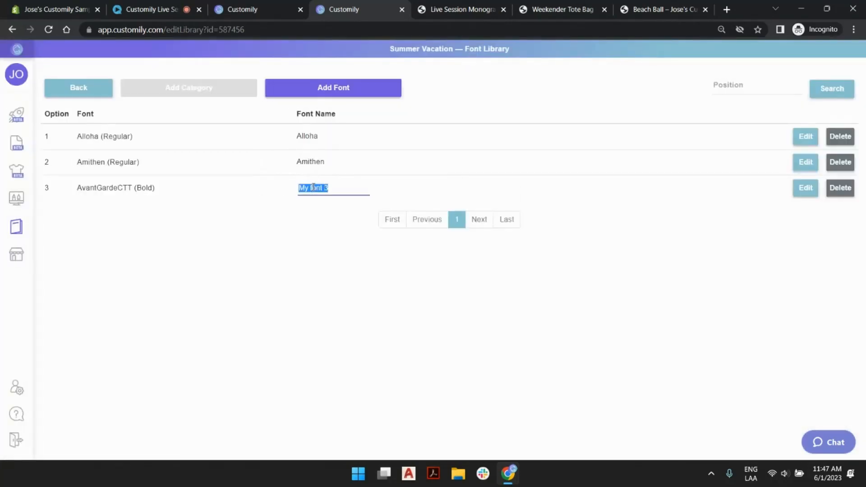
text(AvantGa)
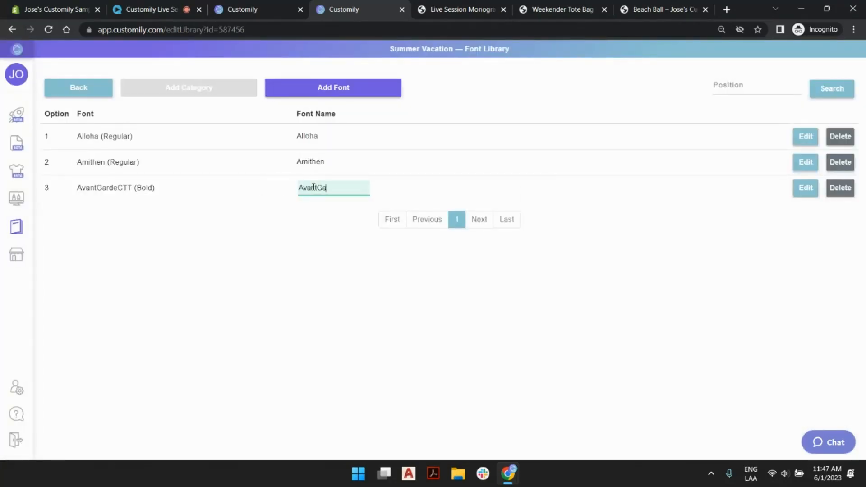
text(rde)
key(Return)
- Add Brusher (Regular) to the library as font option 4
click(358, 94)
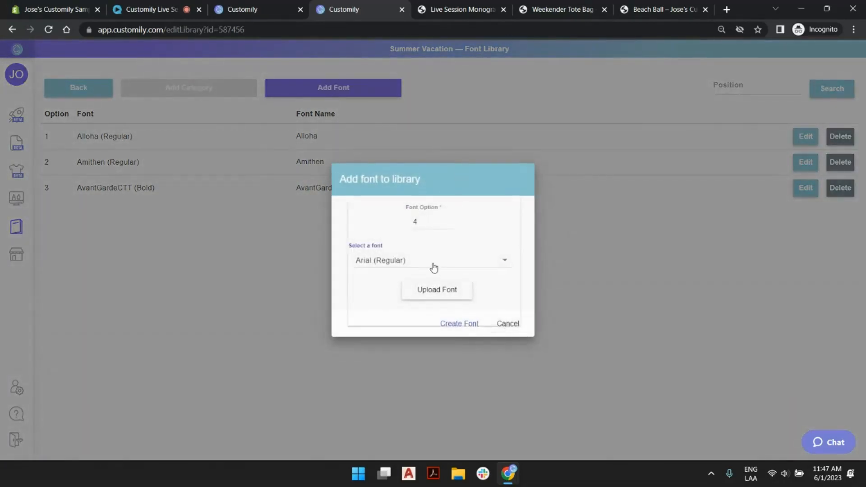
click(433, 265)
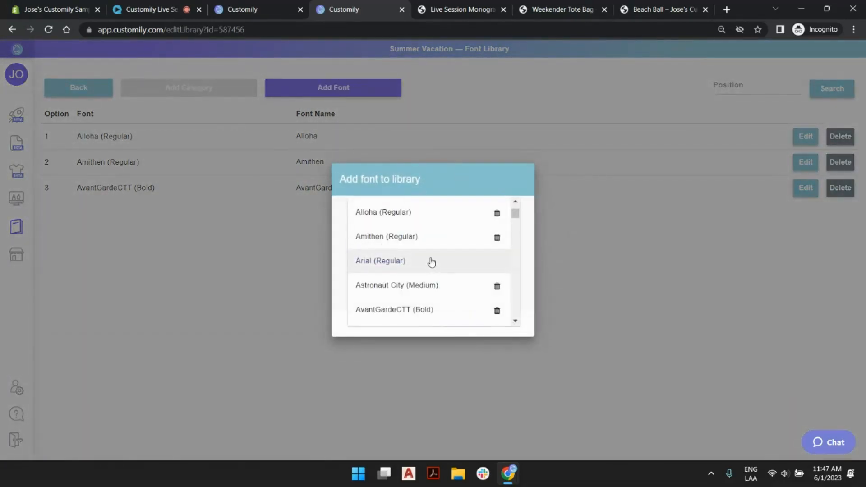
scroll(425, 236, down, 3)
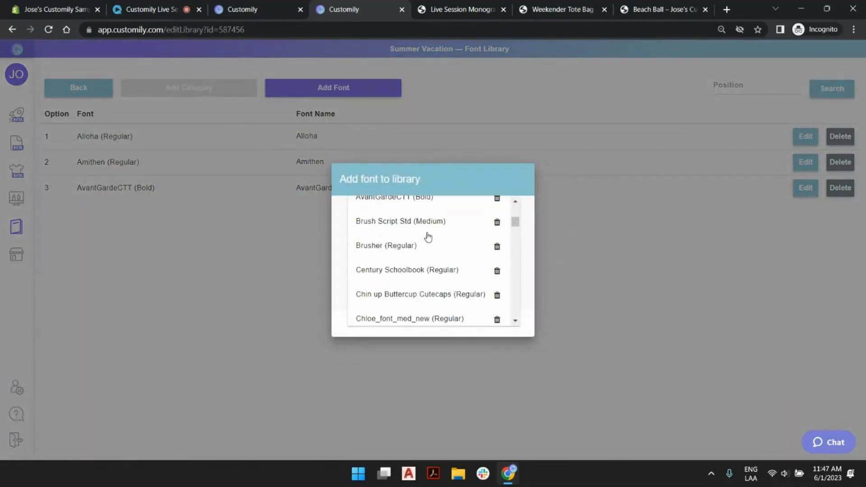
click(386, 247)
click(459, 323)
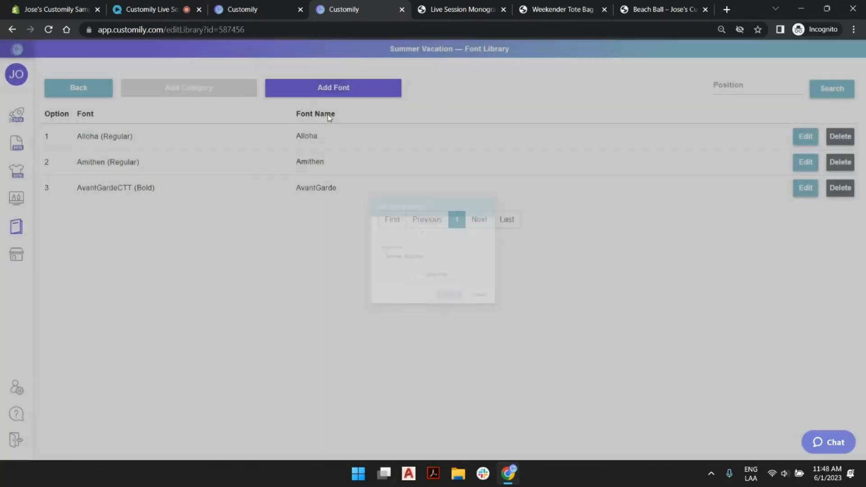
- Add Chloe_font_med_new (Regular) to the Summer Vacation library as font option 5
click(329, 90)
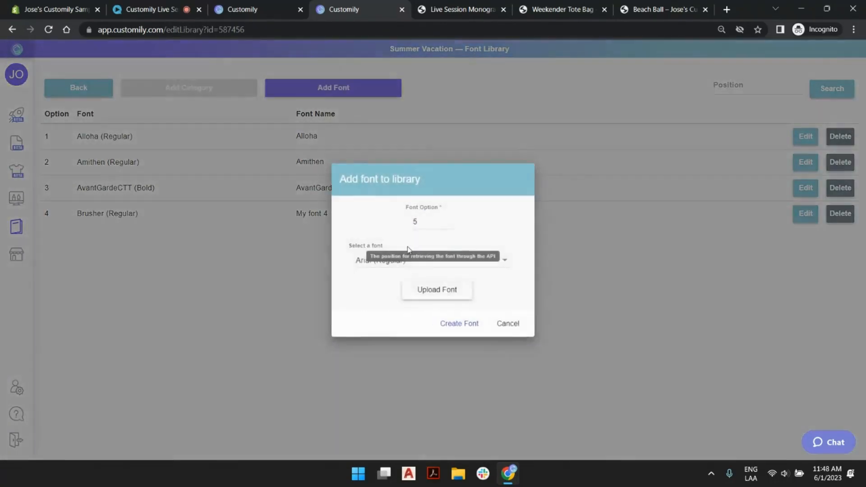
click(408, 261)
scroll(434, 260, down, 3)
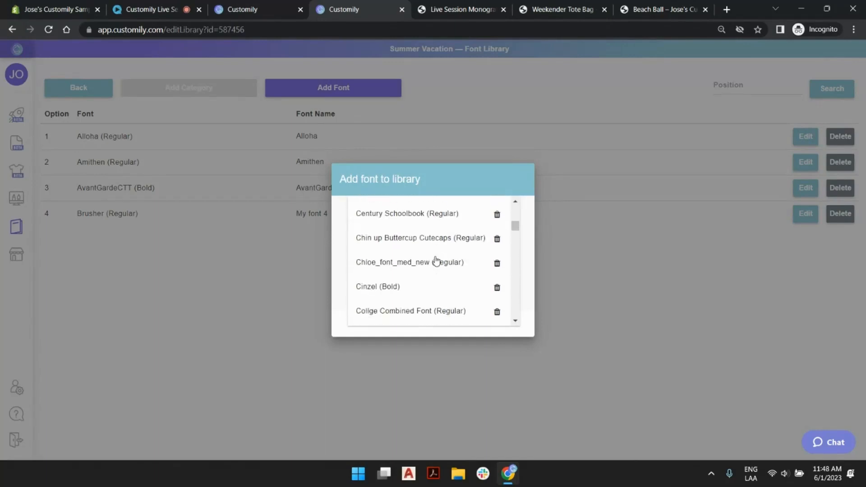
click(401, 261)
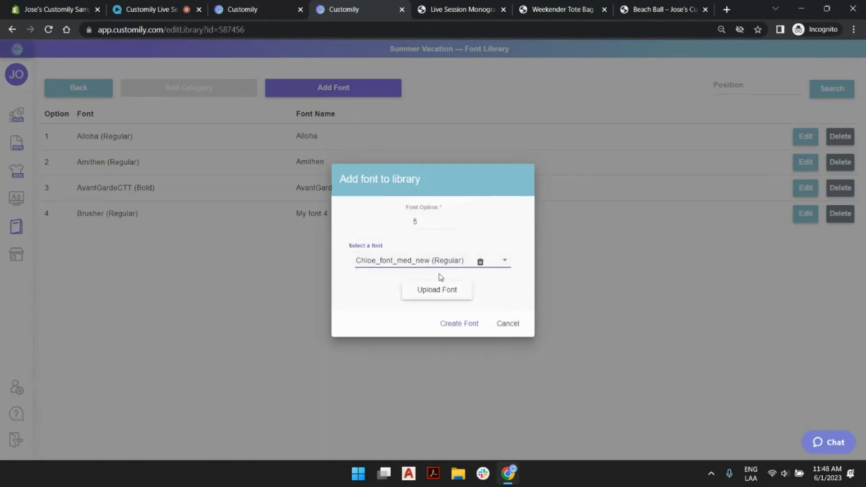
click(460, 324)
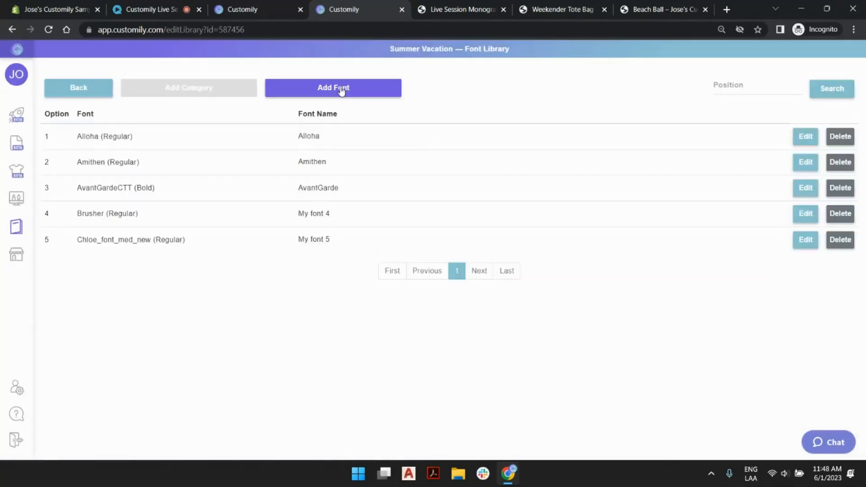
- Add Gogh (Extra Bold) to the Summer Vacation library as font option 6
click(342, 90)
click(444, 260)
scroll(445, 279, down, 2)
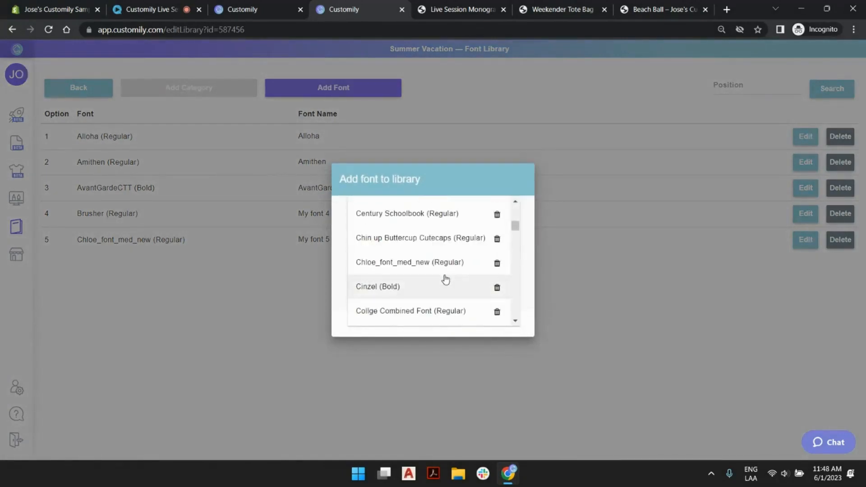
scroll(444, 275, down, 3)
scroll(420, 270, up, 2)
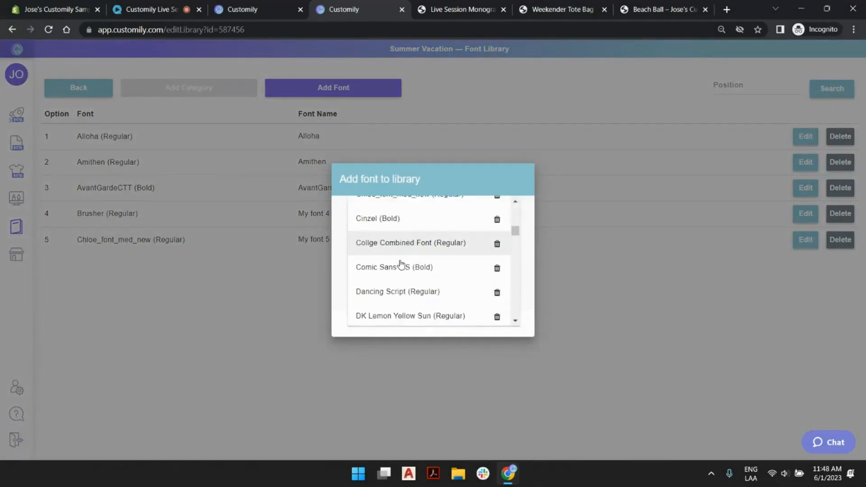
scroll(401, 264, down, 6)
click(397, 223)
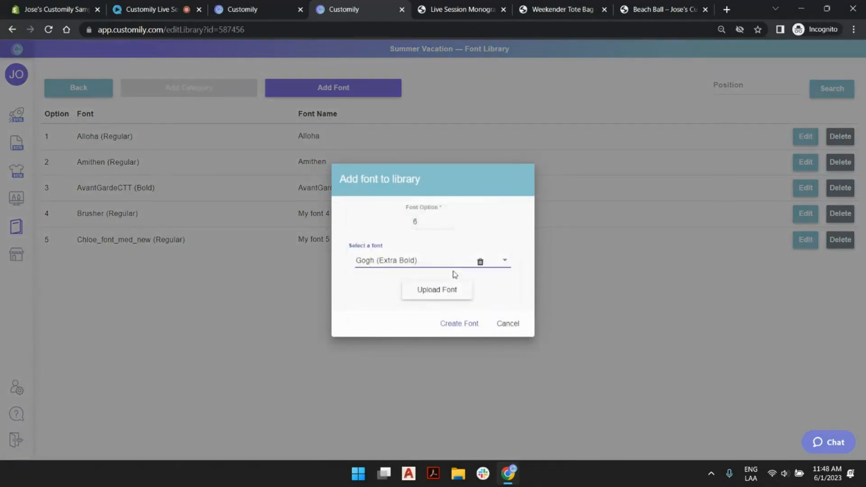
click(470, 325)
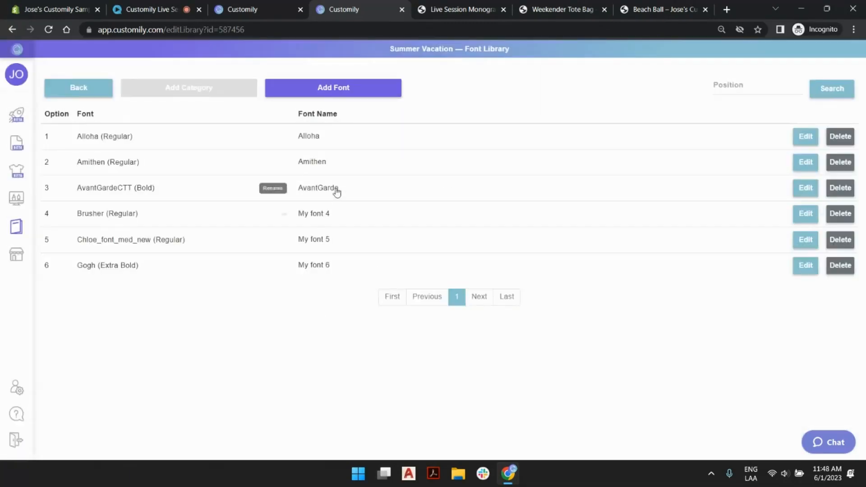
- Name the font option 4 entry Brusher
triple_click(317, 215)
text(V)
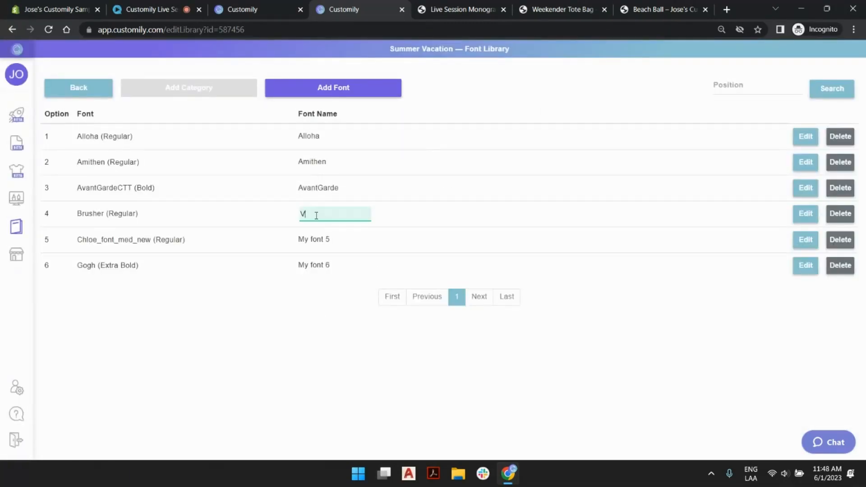
key(BackSpace)
text(Brusher)
key(Return)
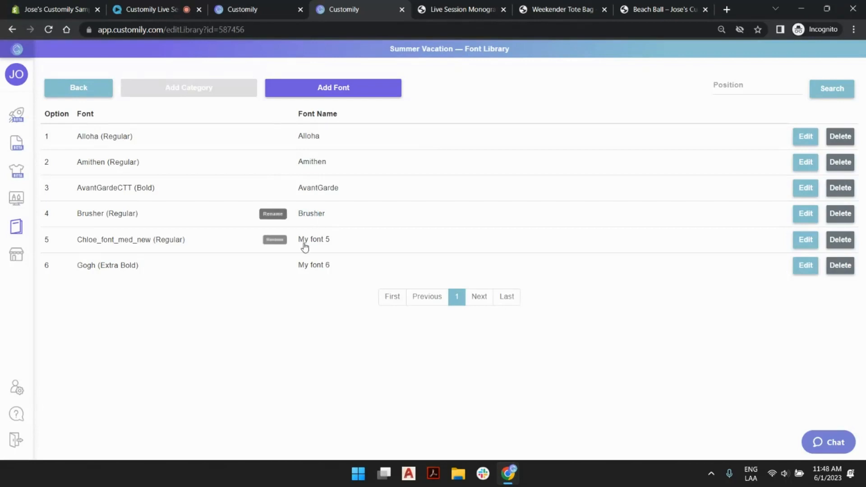
- Name the font option 5 entry Chloe
double_click(319, 240)
click(321, 244)
text(C)
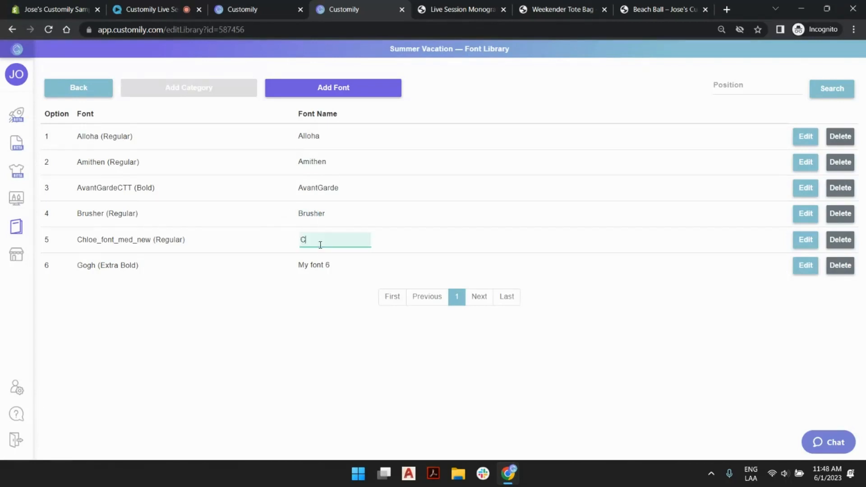
text(hloe)
key(Return)
- Name the font option 6 entry Gogh
double_click(320, 265)
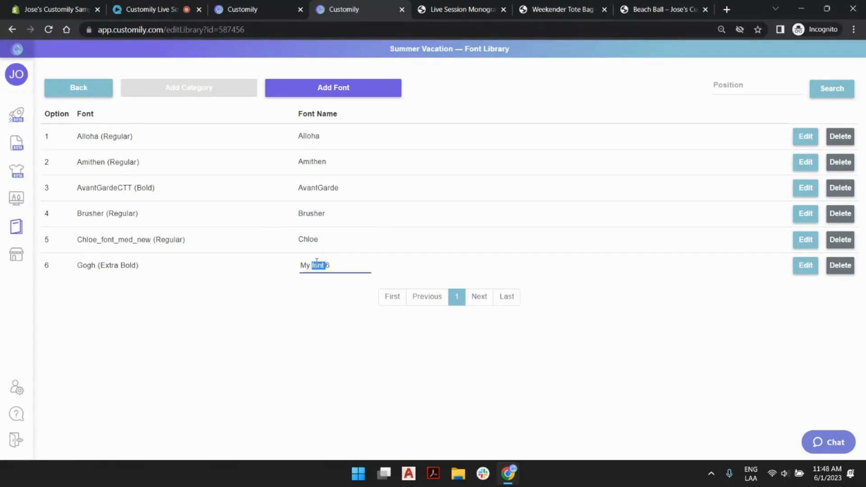
click(320, 265)
text(Gogh)
key(Return)
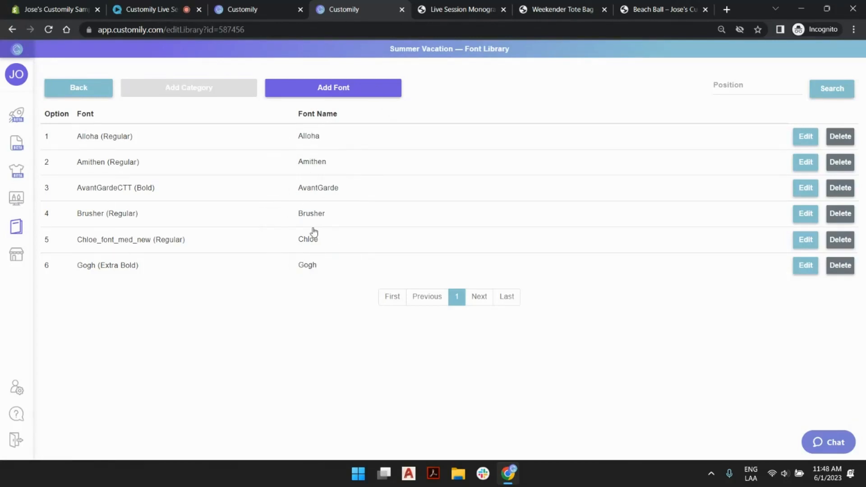
- Leave the font library, return to the Live Session Summer Vacation design, and assign the Summer Vacation font library to its text box
click(93, 93)
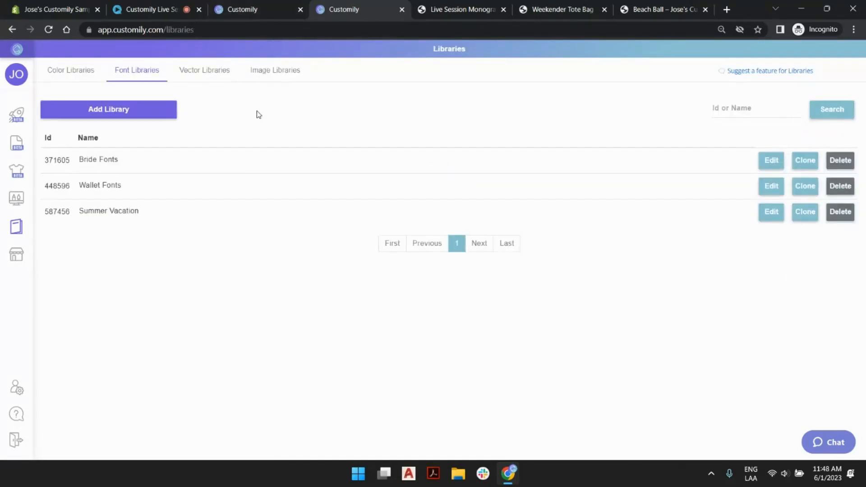
click(286, 6)
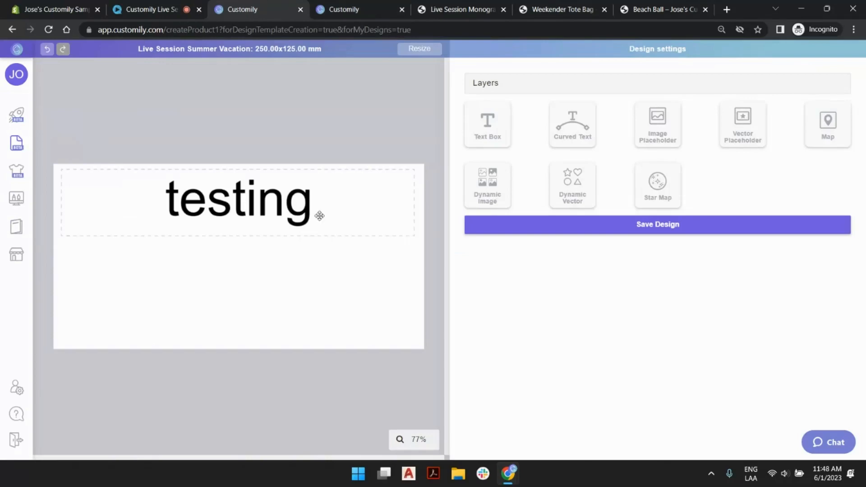
click(305, 213)
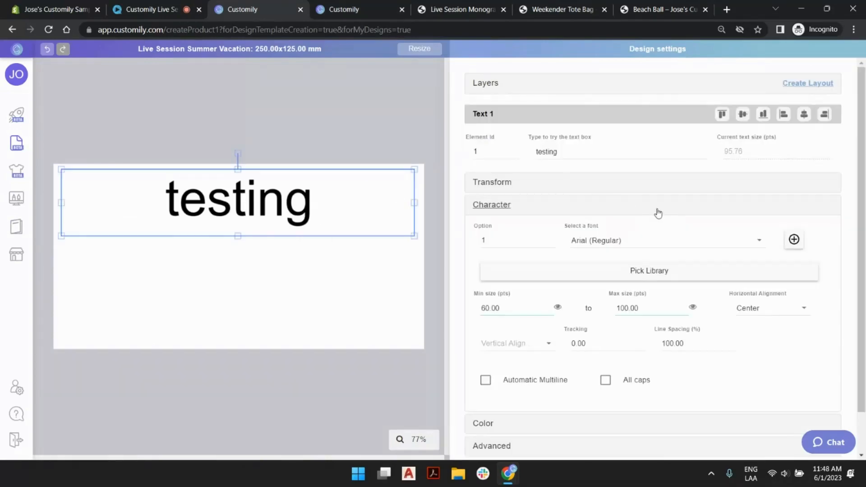
click(665, 280)
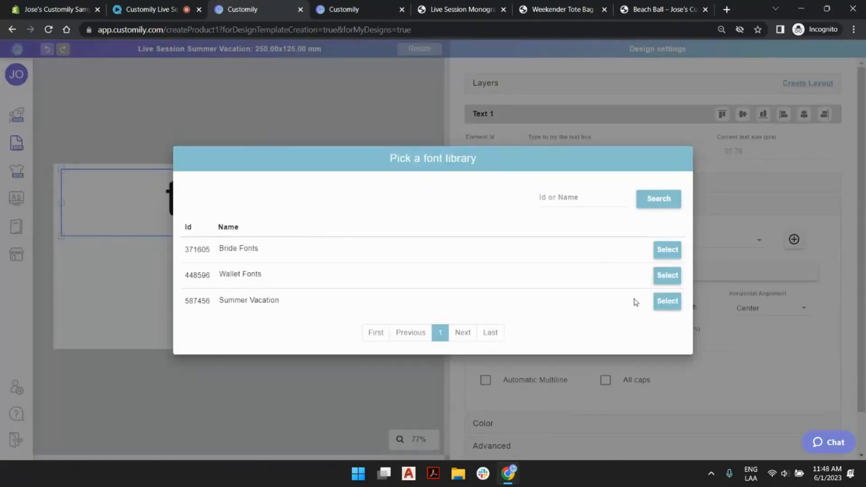
click(667, 301)
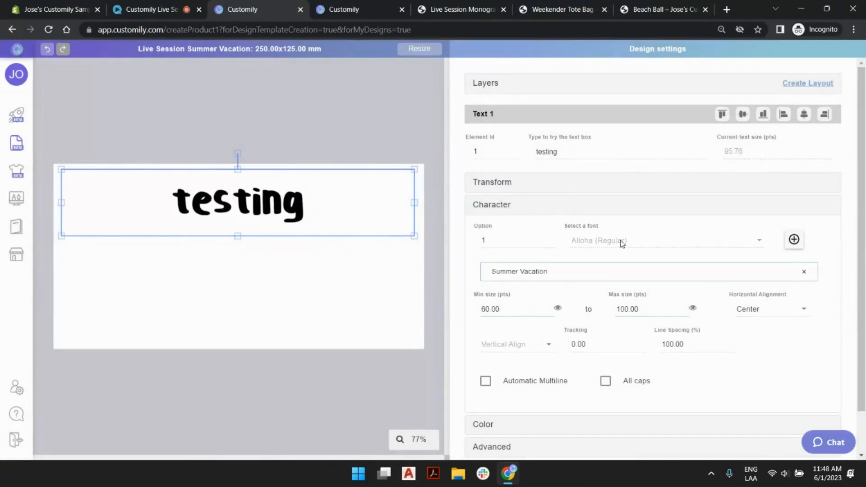
- Preview the library's fonts on the text box up to option 6 and back to option 1, raising the maximum size to 106 pts
click(551, 240)
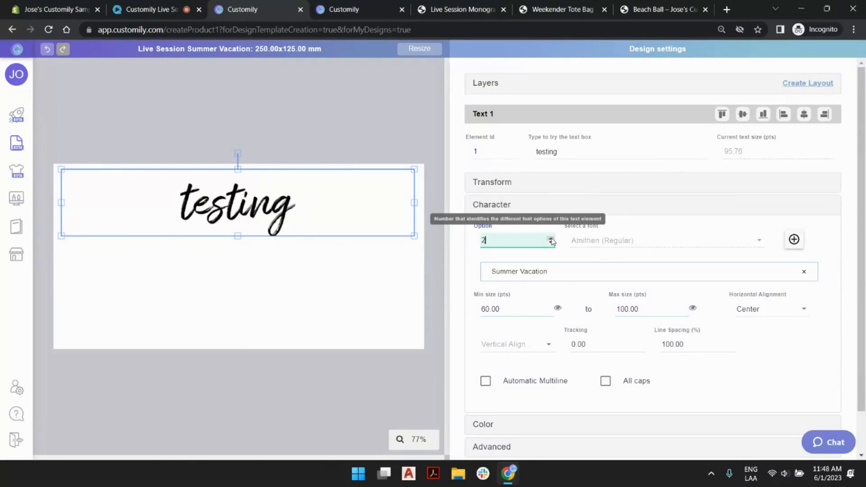
click(551, 239)
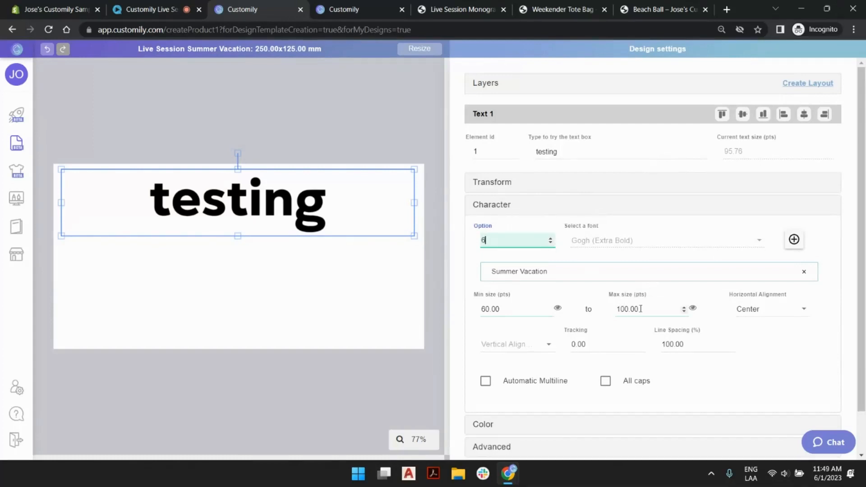
click(685, 308)
click(685, 308)
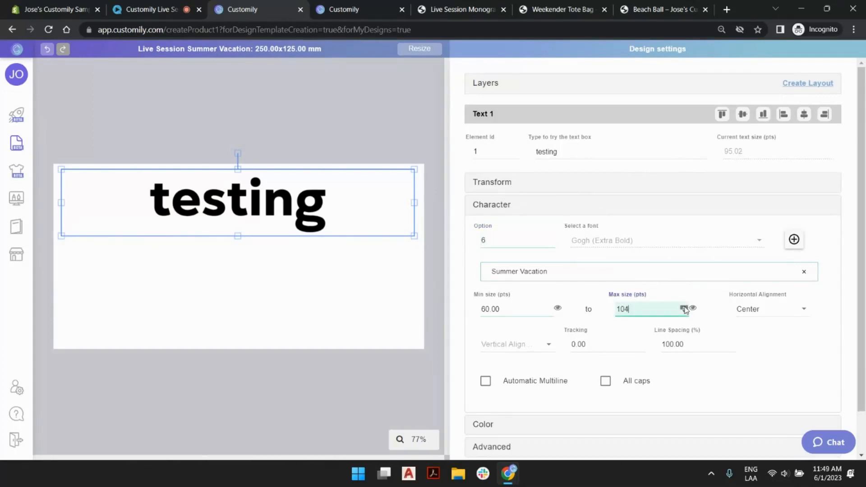
click(551, 243)
click(552, 243)
click(552, 243)
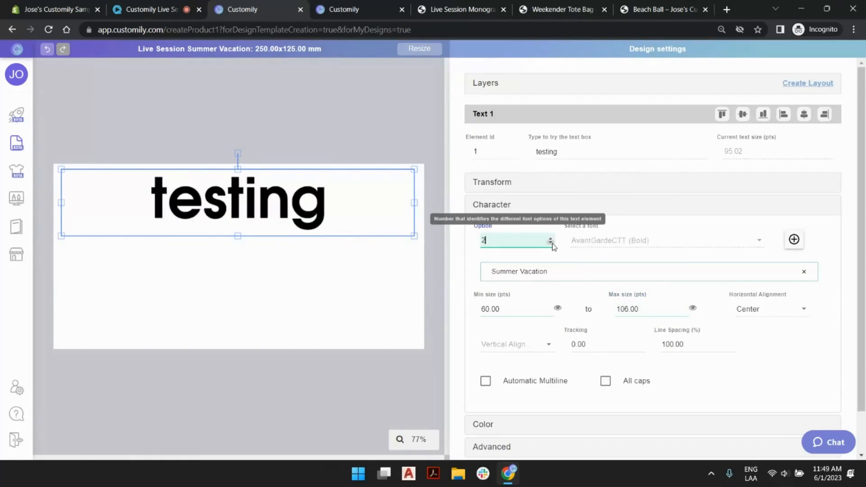
click(551, 243)
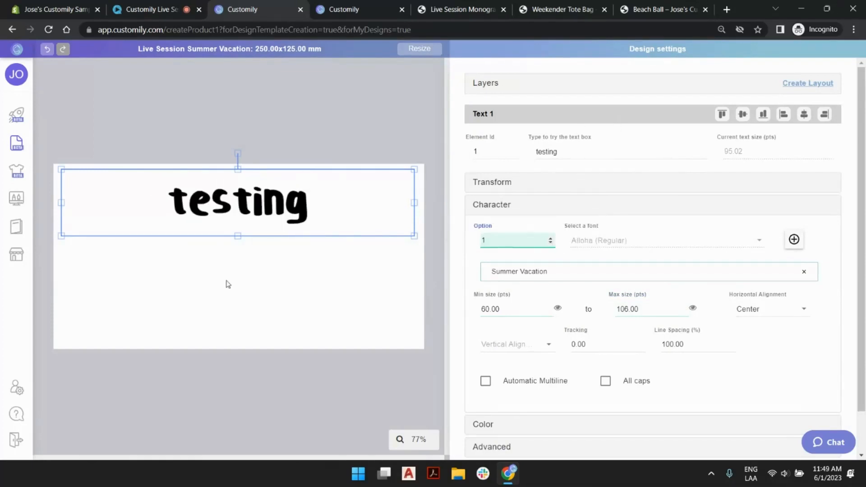
- Rename the Text 1 layer to Message
click(489, 85)
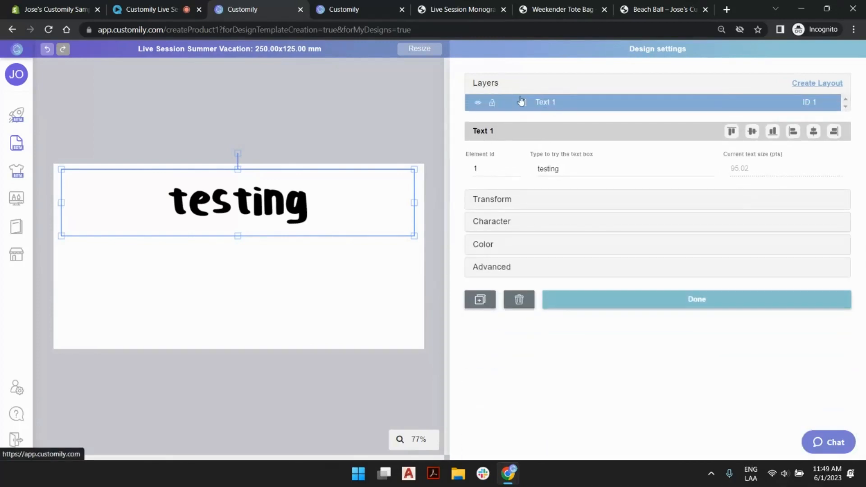
double_click(551, 103)
text(Message)
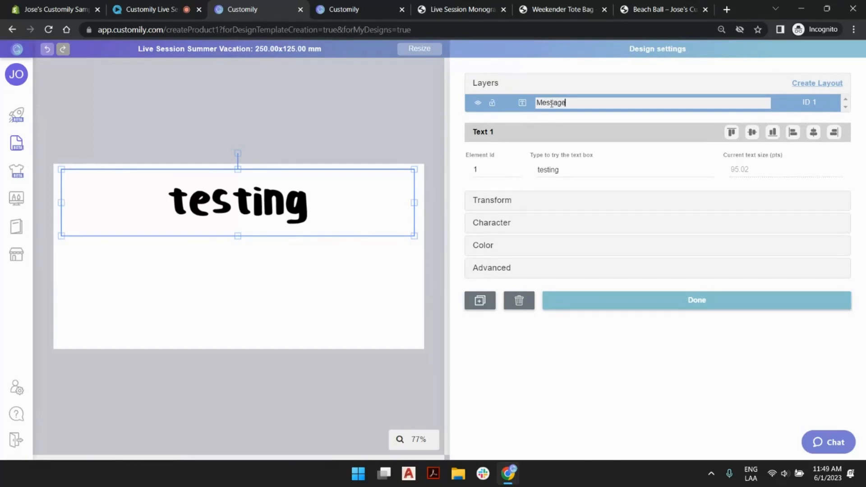
key(Return)
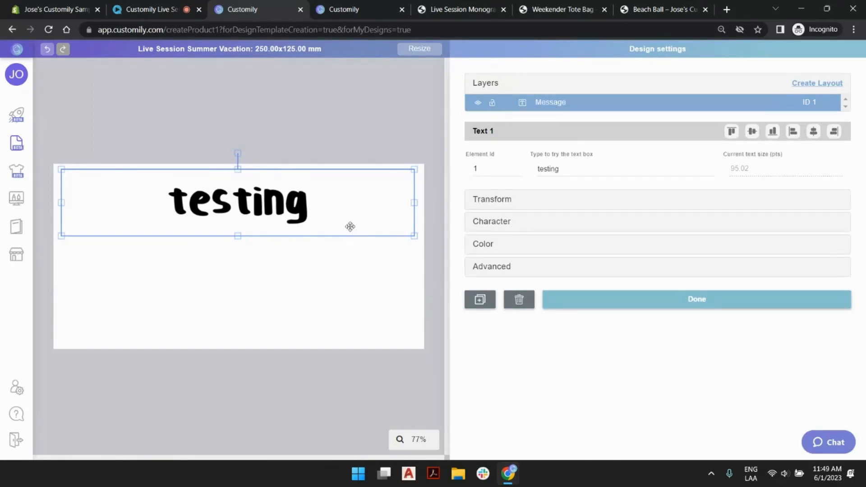
- Duplicate the Message text box and place the copy below the original in the lower half of the canvas
click(343, 126)
click(289, 209)
key(ctrl+v)
mouse_move(298, 206)
mouse_down()
mouse_move(358, 278)
mouse_move(278, 271)
mouse_move(298, 291)
mouse_up()
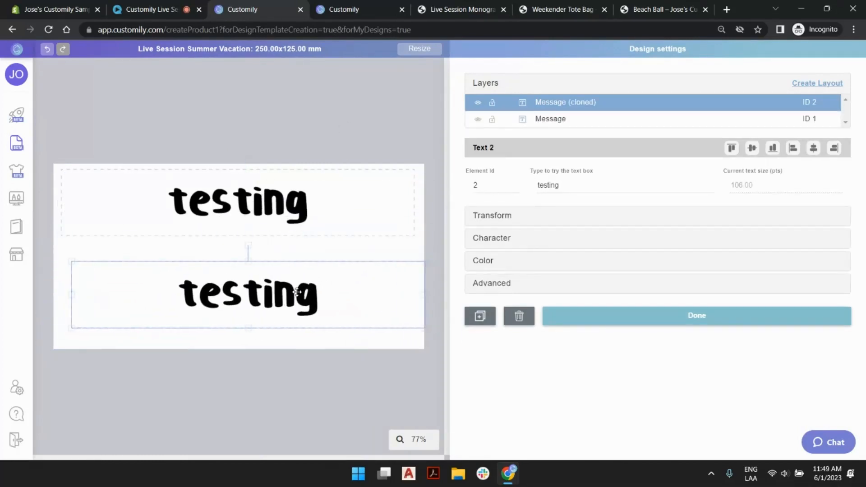
- Rename the cloned text layer to Summer Vacation
double_click(551, 105)
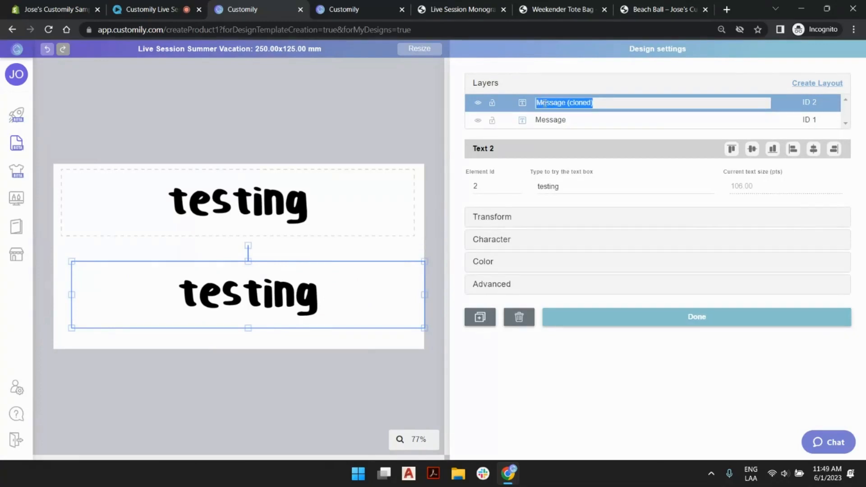
text(Summer Vaca)
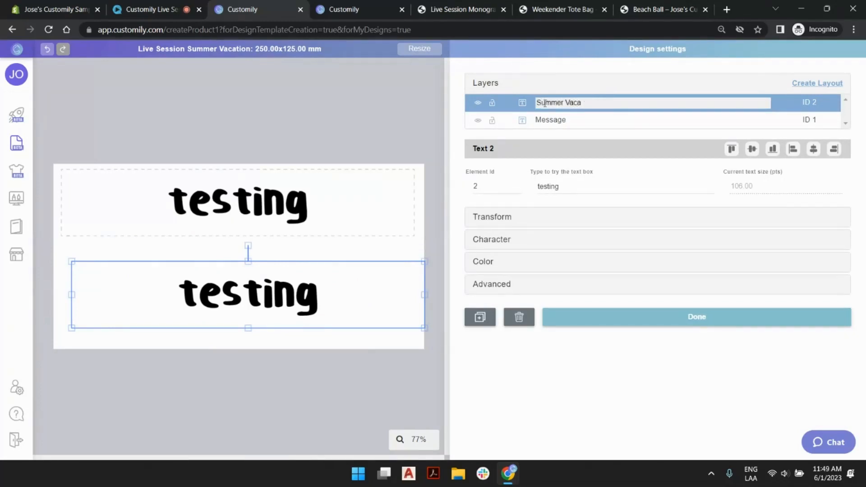
text(tion)
key(Return)
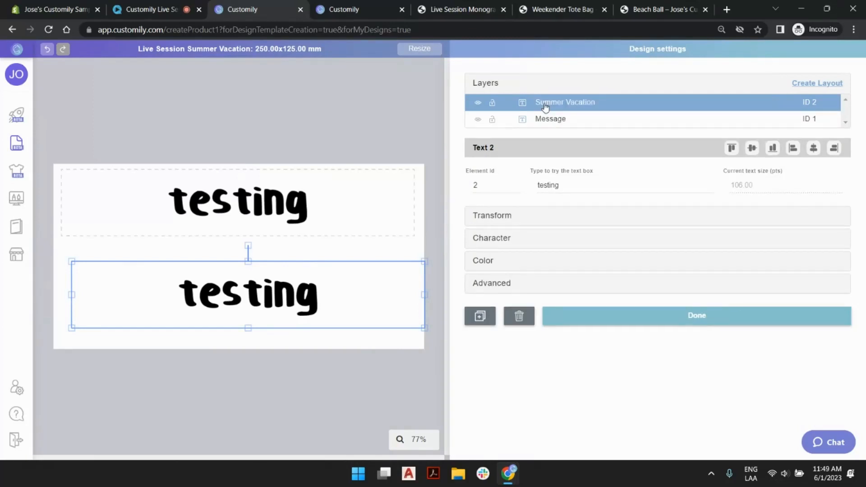
- Set the lower text box's sample text to SUMMER VACATION and move the box into line beneath the Message box
double_click(553, 185)
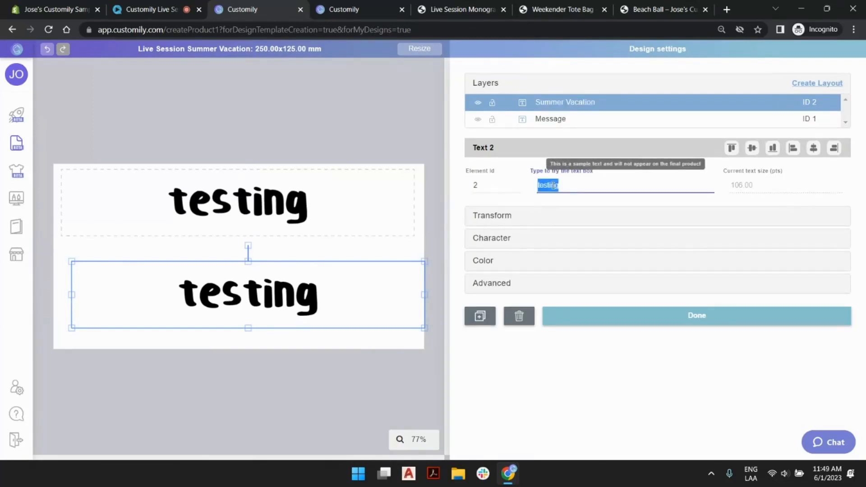
text(SUMM)
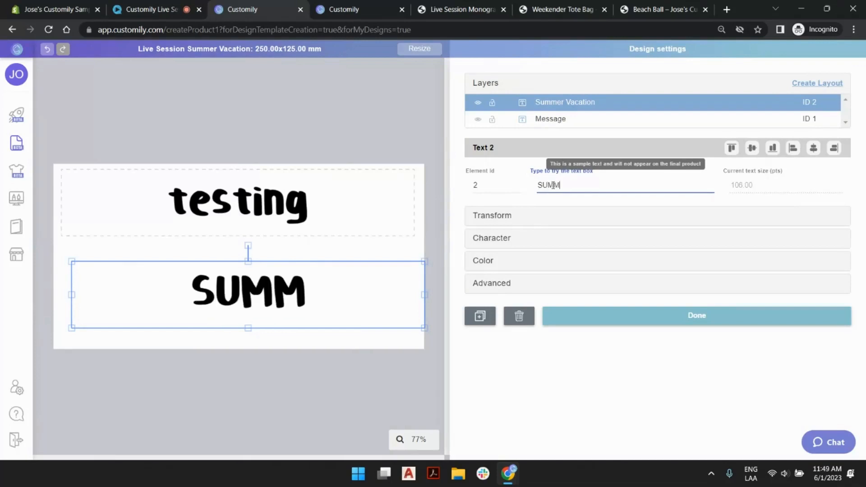
text(ER VACATION)
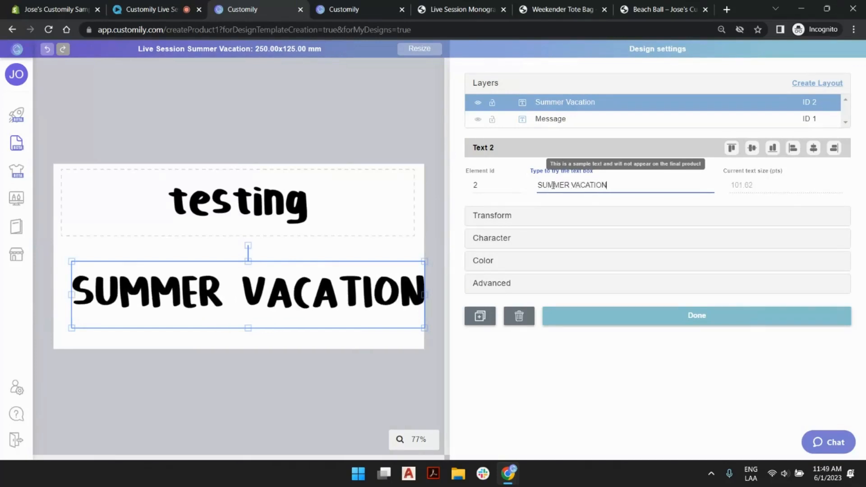
mouse_move(279, 299)
mouse_down()
mouse_move(270, 291)
mouse_move(263, 315)
mouse_move(269, 310)
mouse_up()
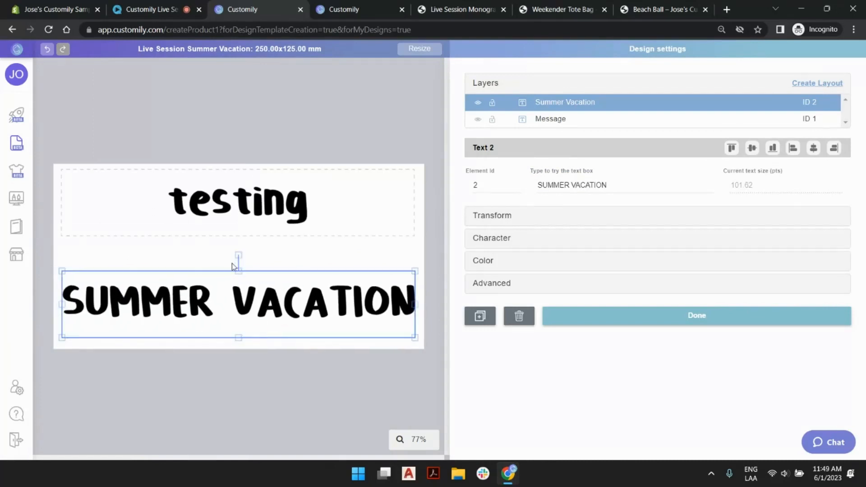
- Set the height of the Summer Vacation text box to 50 mm
click(502, 218)
click(604, 298)
text(50)
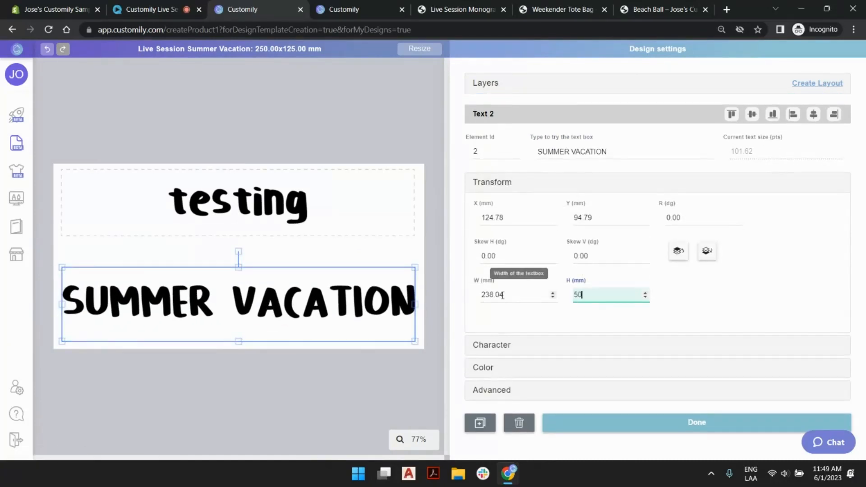
- Set the height of the upper Message text box to 50 mm
click(344, 203)
click(614, 300)
text(50)
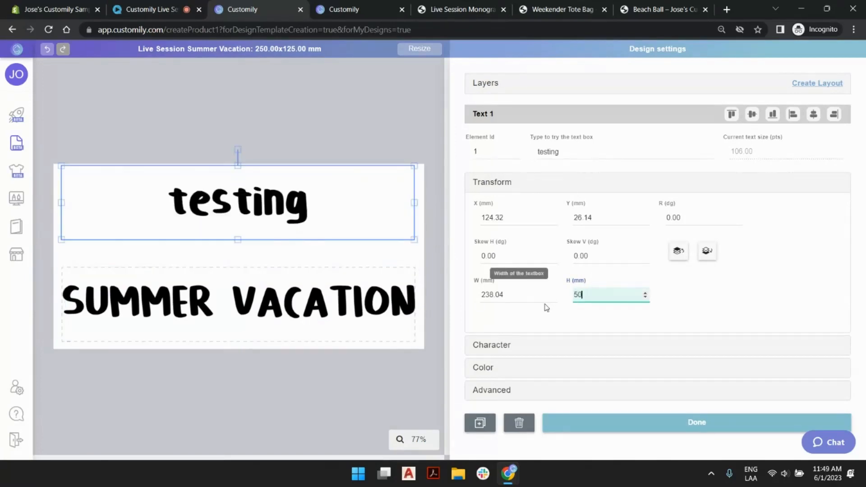
- Centre the Summer Vacation and Message text boxes horizontally and vertically on the canvas
click(250, 286)
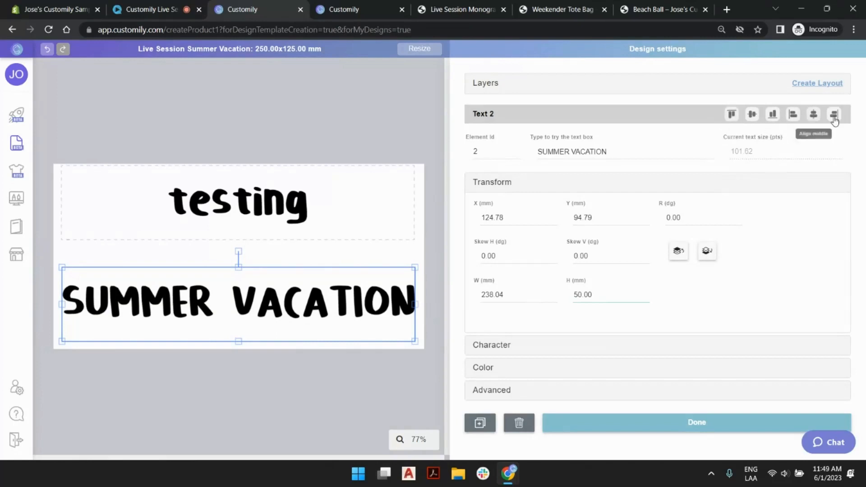
click(817, 119)
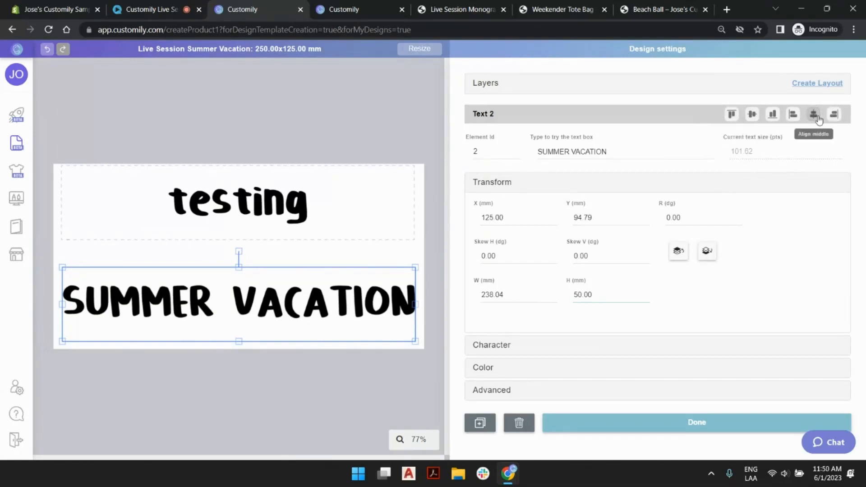
click(752, 114)
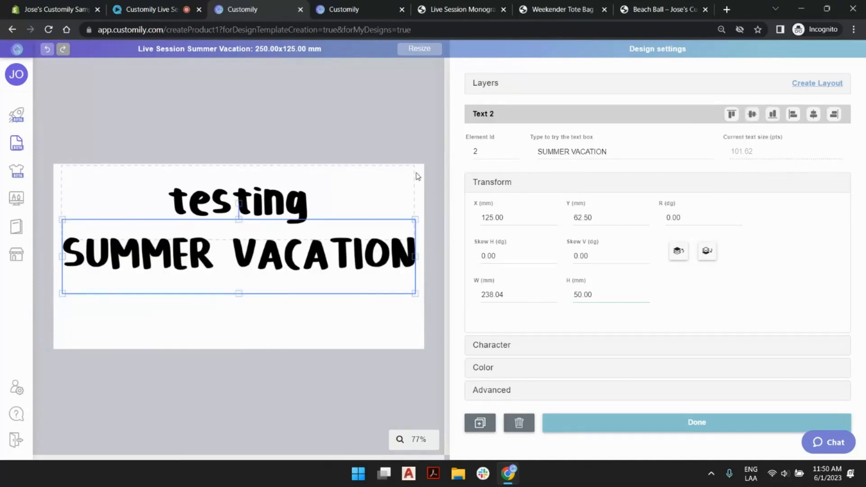
click(414, 176)
click(813, 114)
click(751, 114)
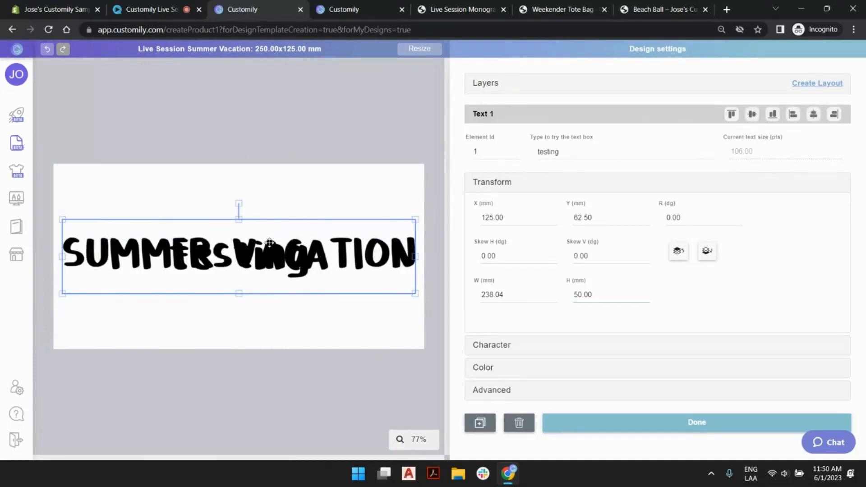
- Centre the SUMMER VACATION text box horizontally and move it down to a Y position of about 81 mm
drag(285, 237, 286, 228)
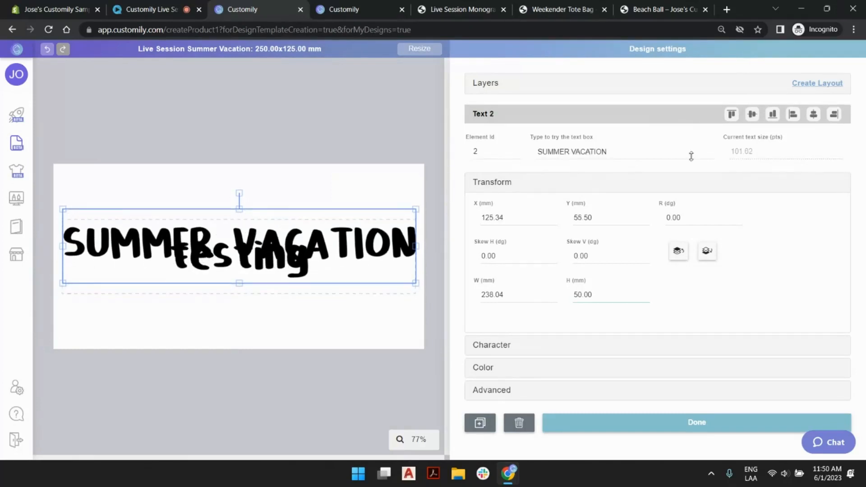
click(814, 119)
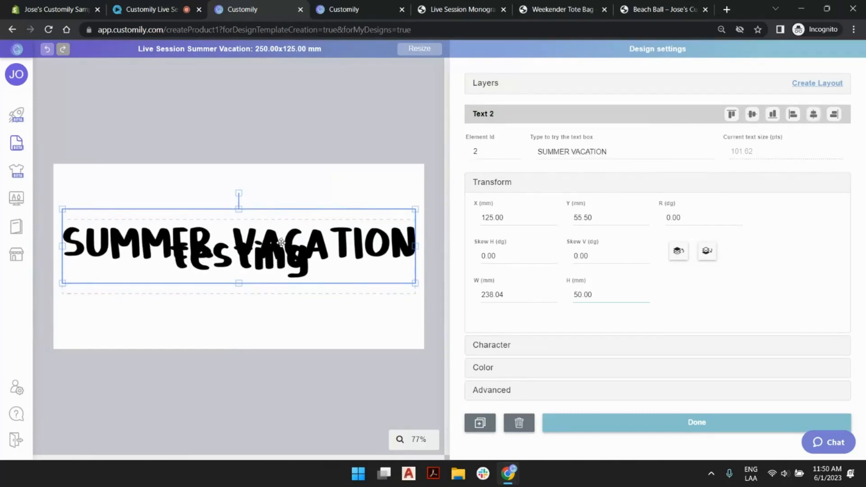
key(Down)
key(Down)
key(Down)
key(Down)
key(Down)
key(Down)
key(Down)
key(Down)
key(Down)
key(Down)
key(Down)
key(Down)
key(Down)
key(Down)
key(Down)
key(Down)
key(Down)
key(Down)
key(Down)
key(Down)
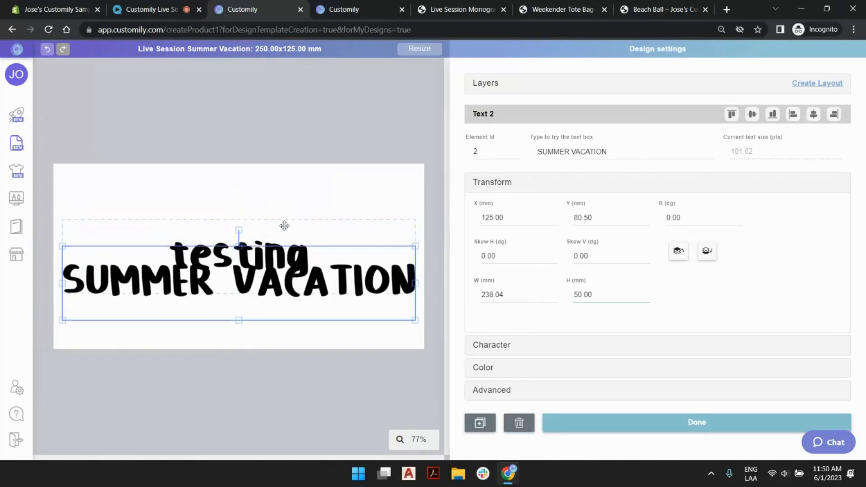
- Move the Message text box up above SUMMER VACATION, to a Y position of about 37 mm
click(285, 226)
key(Up)
key(Up)
key(Up)
key(Up)
key(Up)
key(Up)
key(Up)
key(Up)
key(Up)
key(Up)
key(Up)
key(Up)
key(Up)
key(Up)
key(Up)
key(Up)
key(Up)
key(Up)
key(Up)
key(Up)
key(Up)
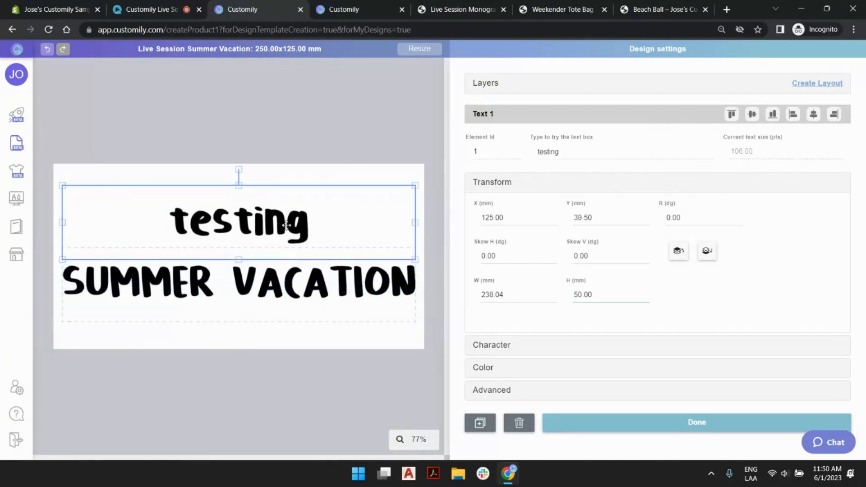
key(Up)
key(Up)
- Nudge the SUMMER VACATION box slightly further down and re-centre the Message box horizontally
click(290, 287)
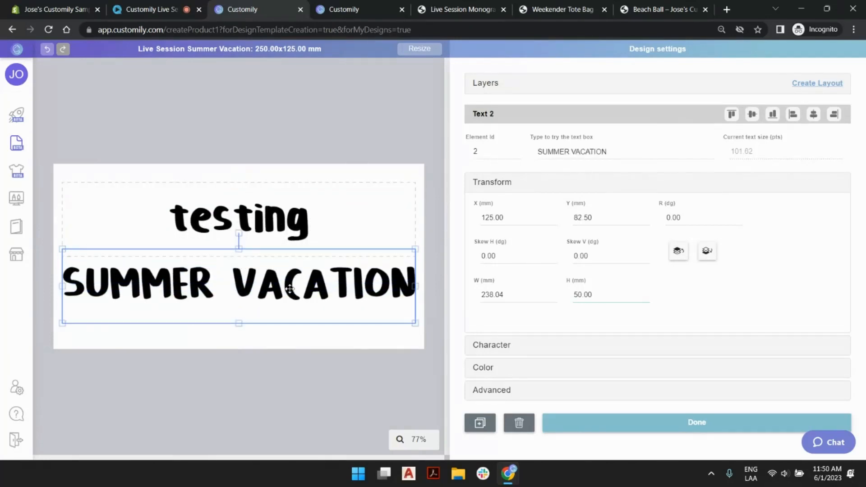
key(Down)
key(Down)
click(294, 252)
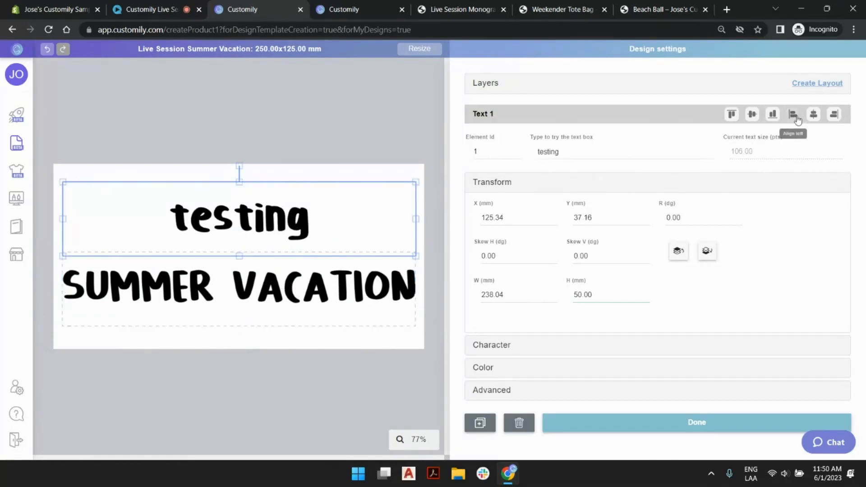
click(813, 114)
- Switch the Message text box to font option 2, Amithen (Regular), of the Summer Vacation font library
double_click(547, 152)
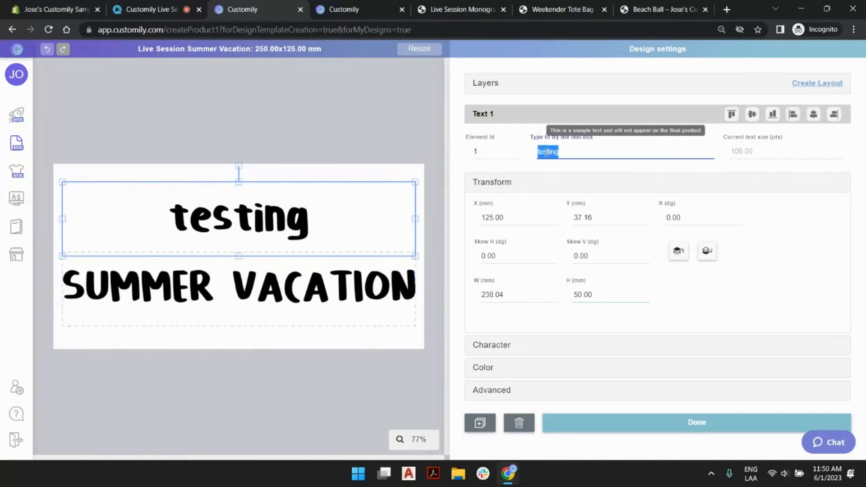
click(555, 346)
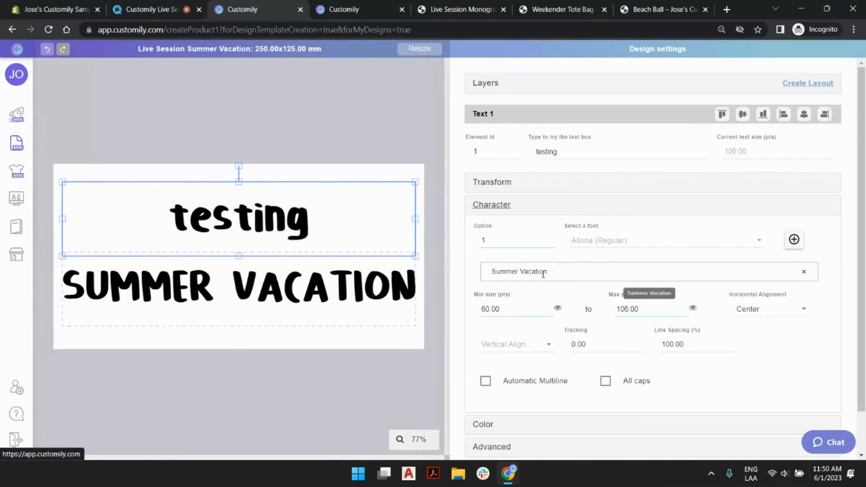
click(550, 238)
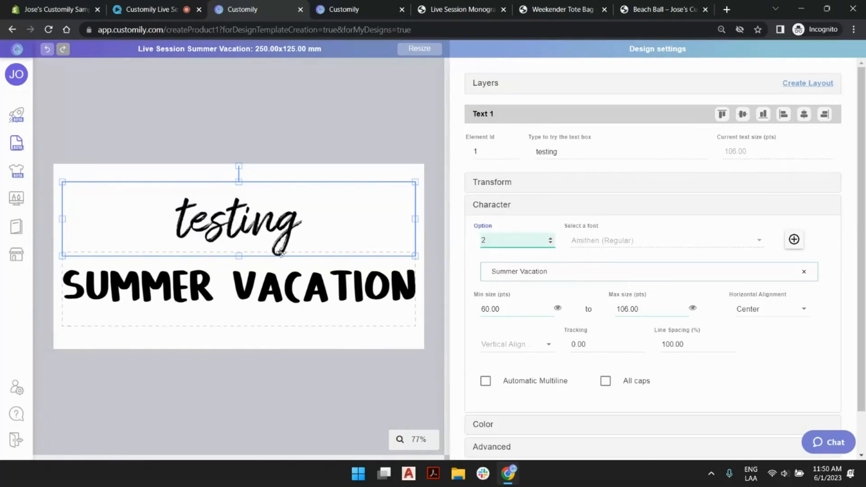
- Switch the SUMMER VACATION text box to font option 4, Brusher (Regular)
click(275, 273)
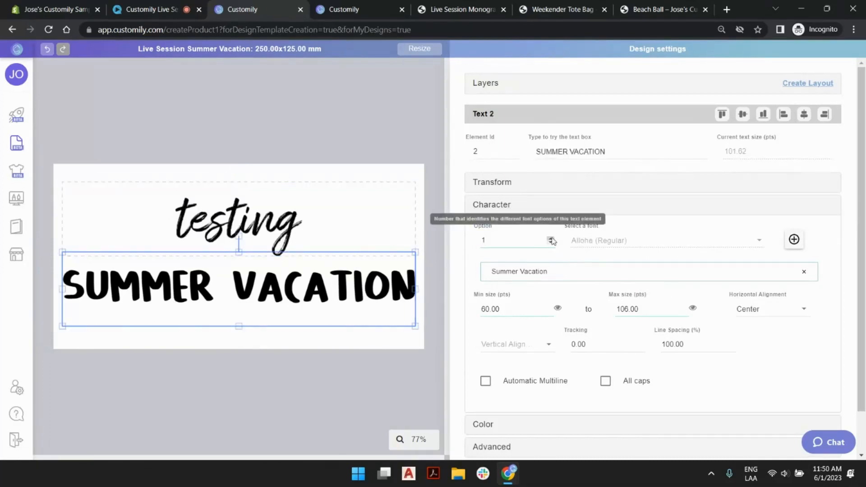
click(551, 238)
click(551, 238)
click(551, 238)
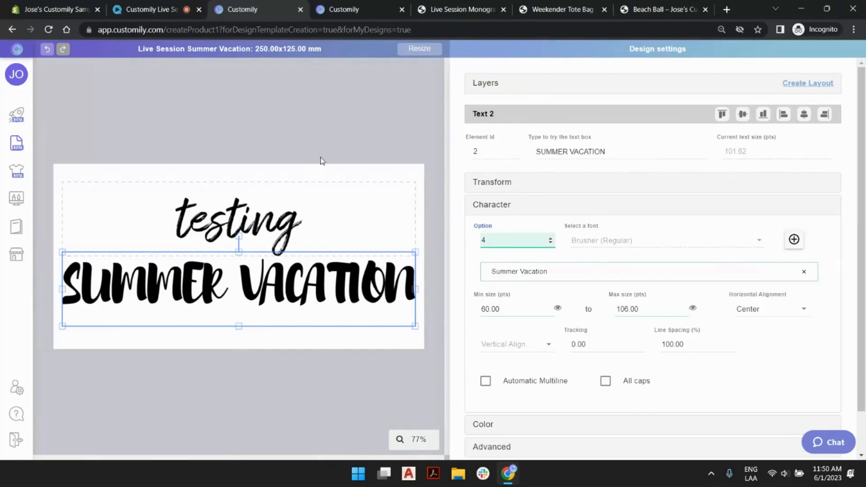
click(310, 134)
click(305, 303)
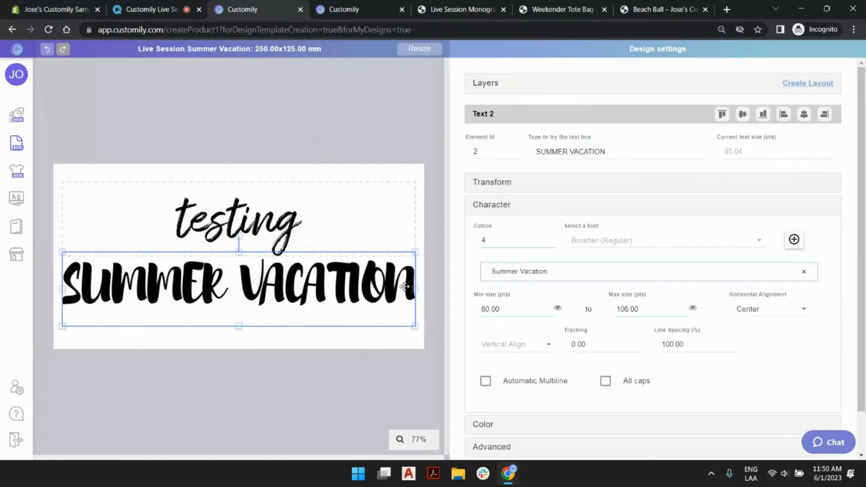
click(370, 131)
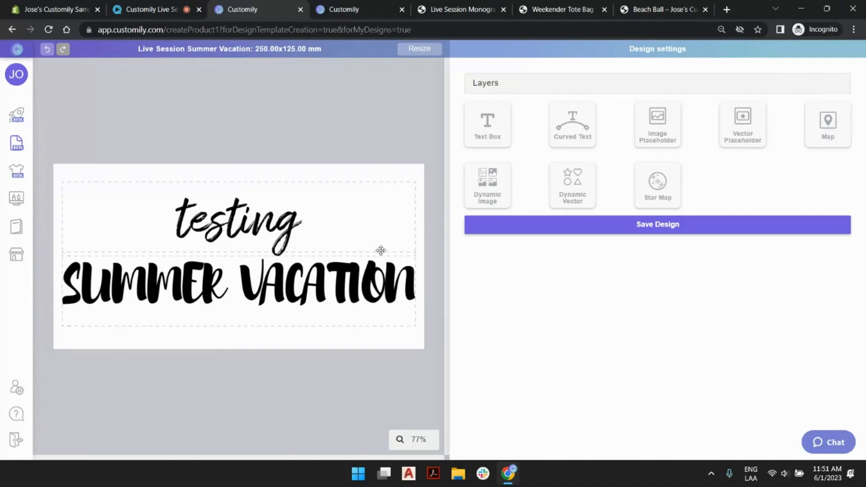
click(348, 190)
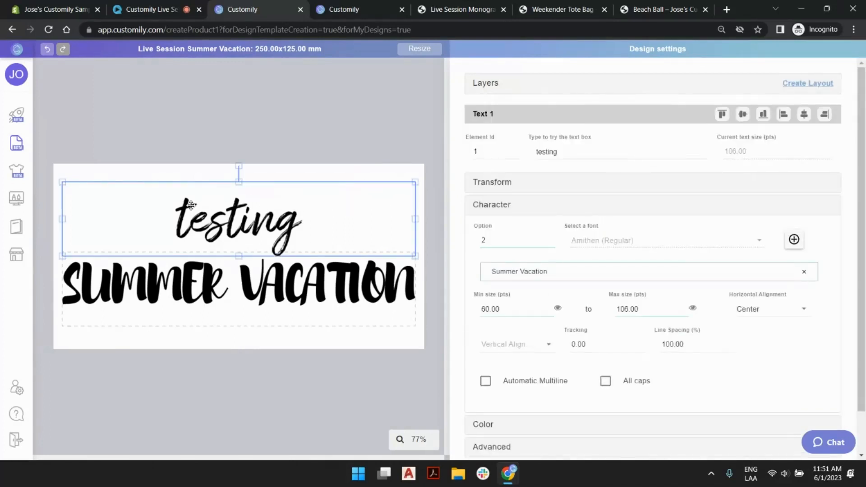
click(281, 286)
click(287, 241)
click(291, 288)
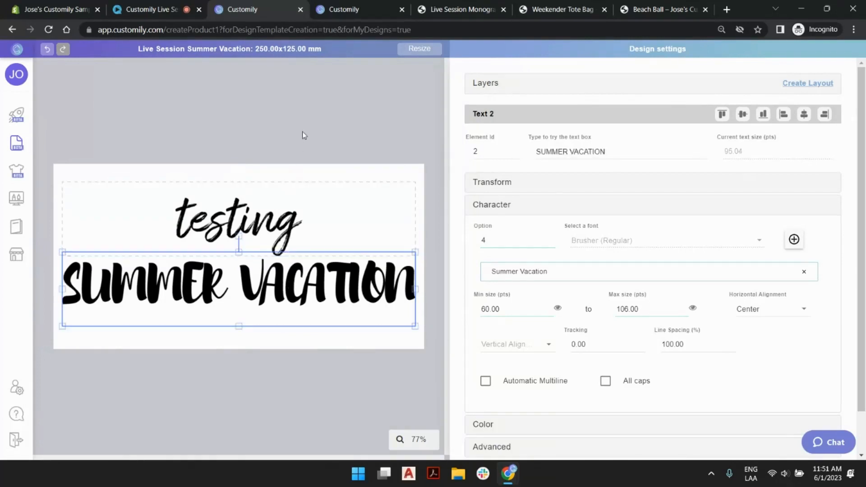
- Save the Live Session Summer Vacation design and return to the designs list
click(307, 106)
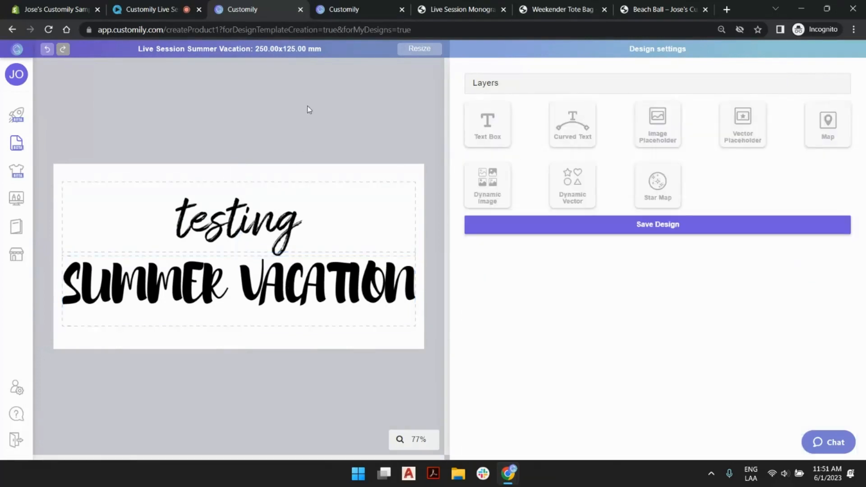
click(677, 232)
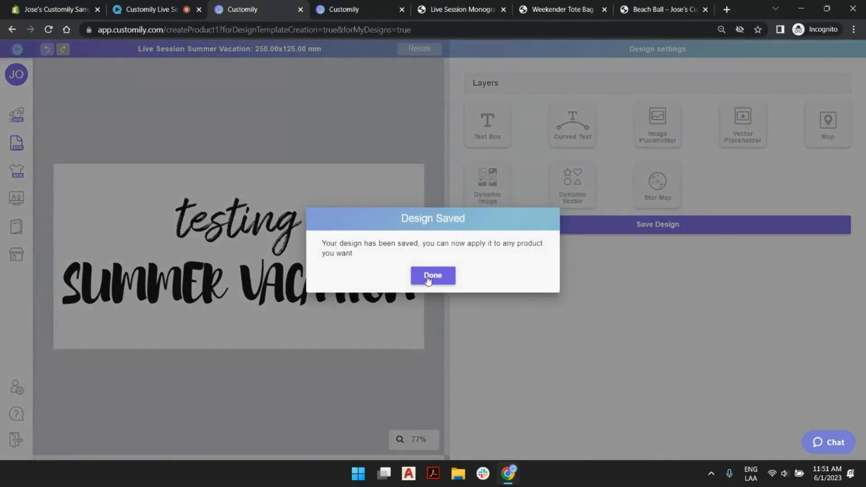
click(428, 277)
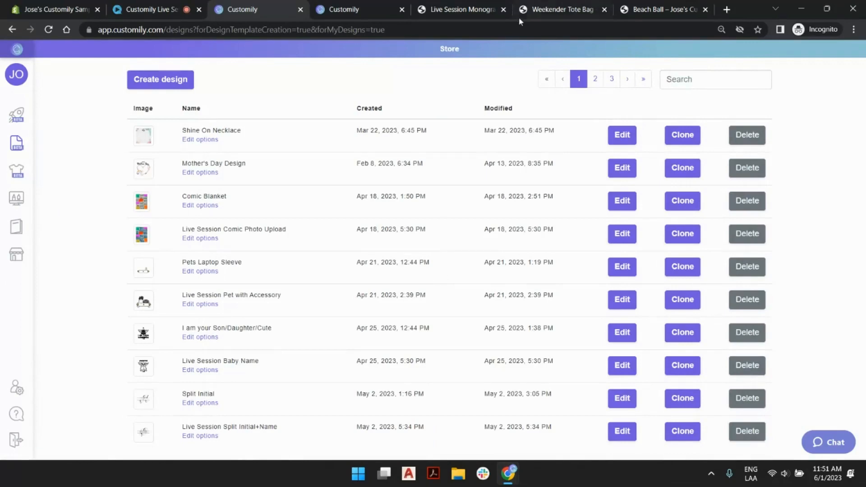
- Check the Beach Ball storefront page's font choices and the font libraries list, and return to the designs list
click(648, 7)
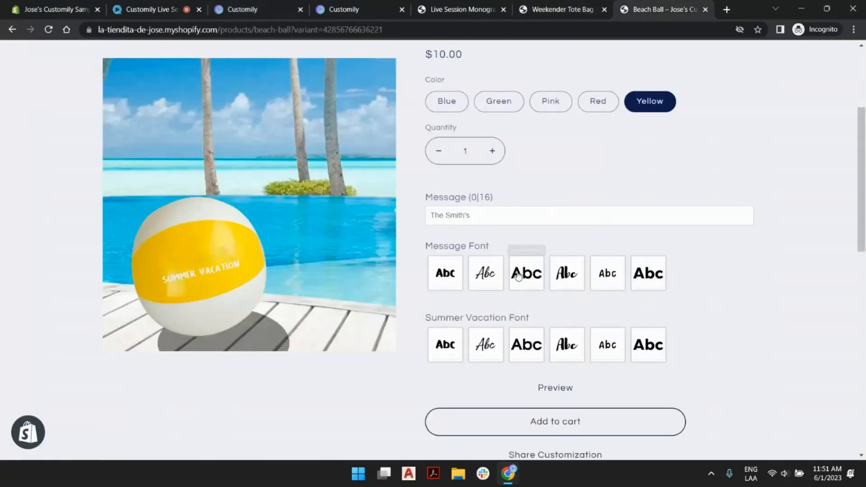
click(338, 9)
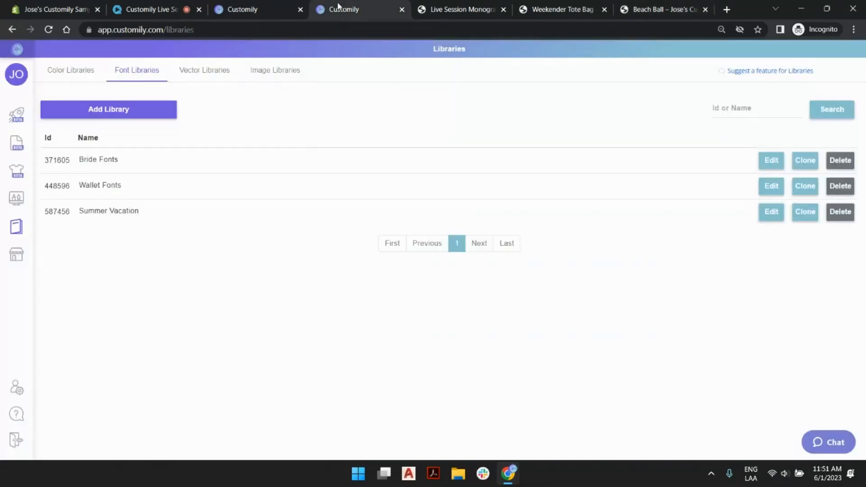
click(222, 5)
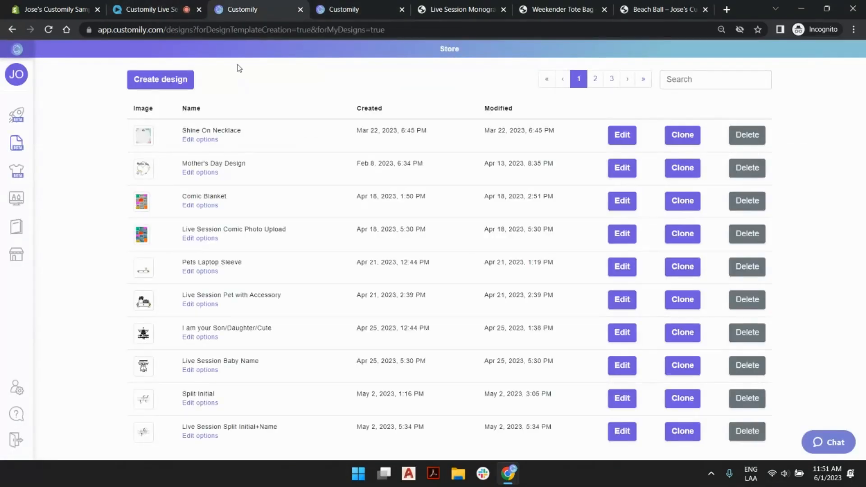
- Reopen the Live Session Summer Vacation design for editing from the last page of designs
mouse_move(18, 148)
click(643, 85)
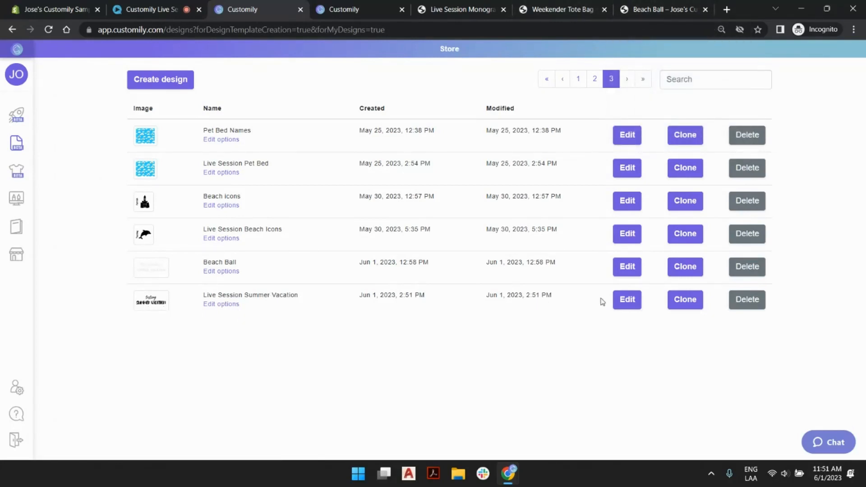
click(625, 300)
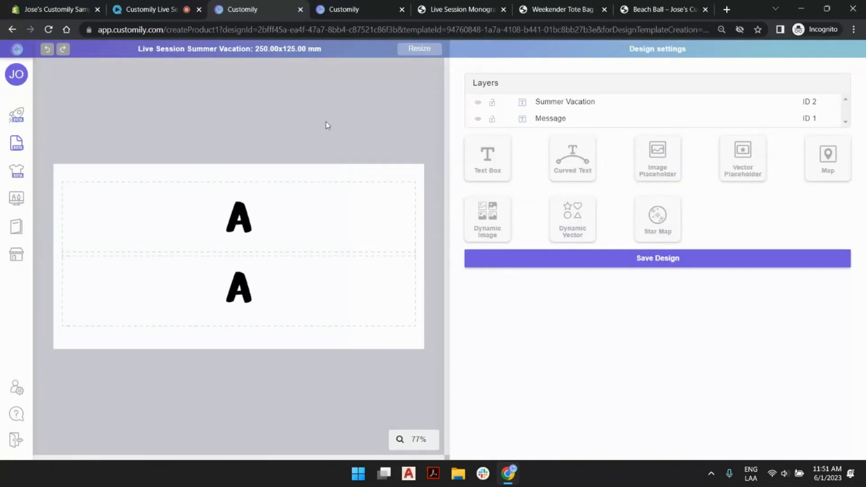
- Try to set the fill color of the Message text box to EEEEEE
click(254, 200)
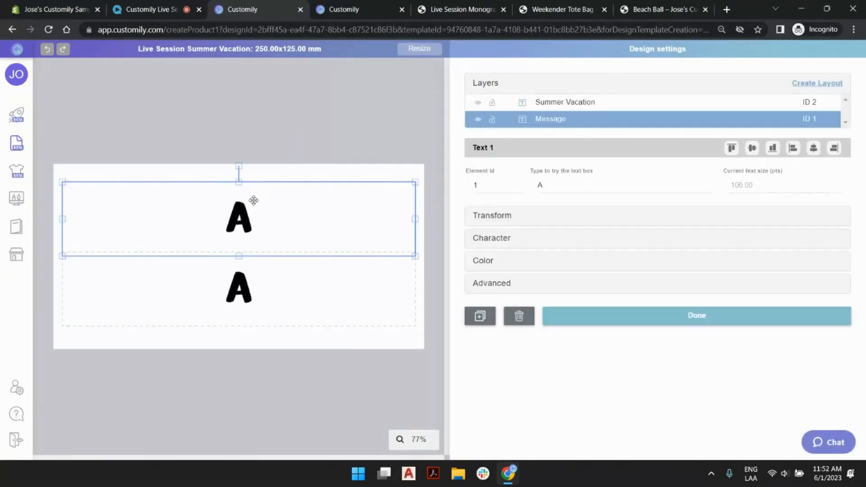
click(504, 243)
click(493, 206)
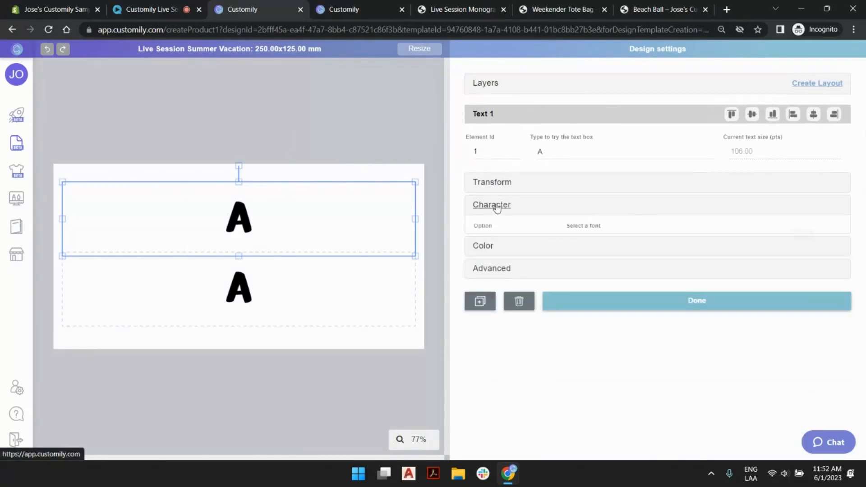
click(491, 225)
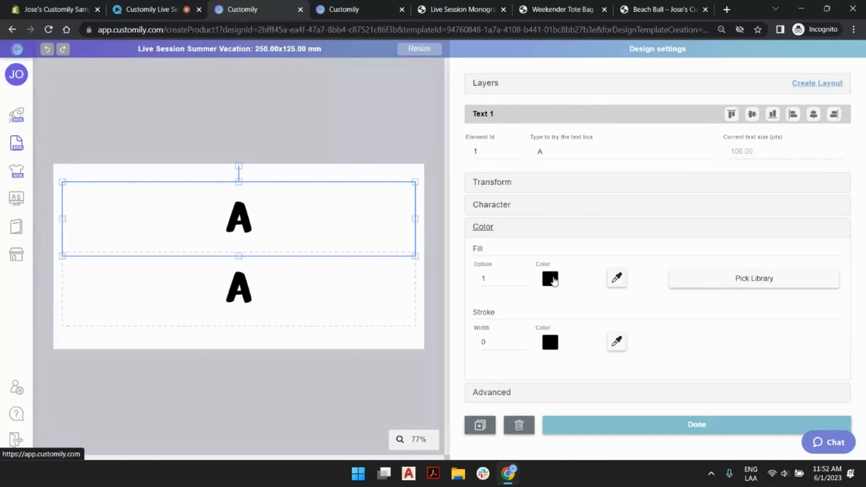
click(551, 279)
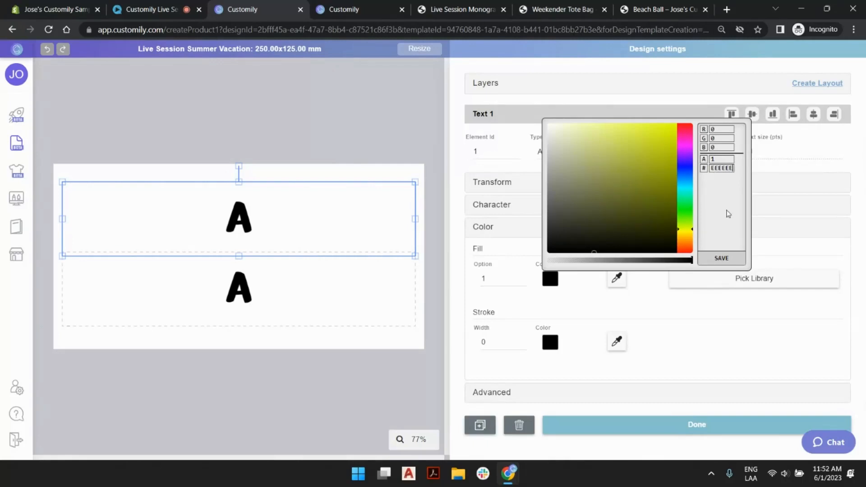
click(722, 258)
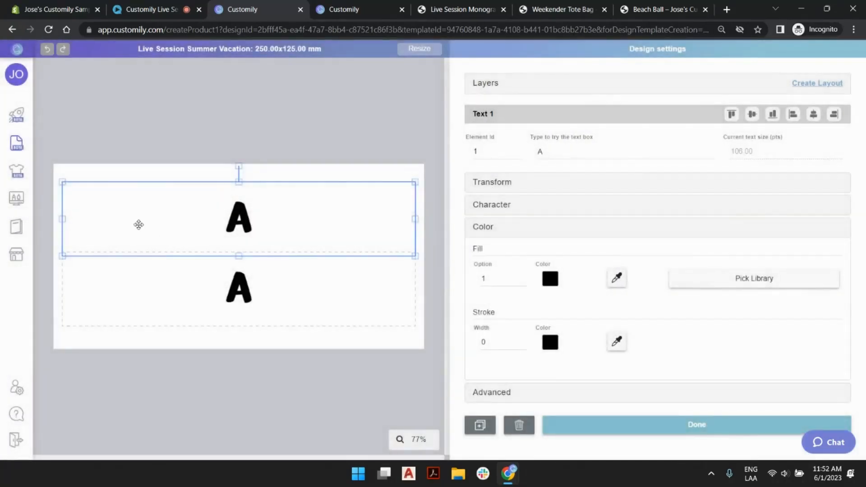
- Save white as the Message text's fill color in option 1
click(551, 279)
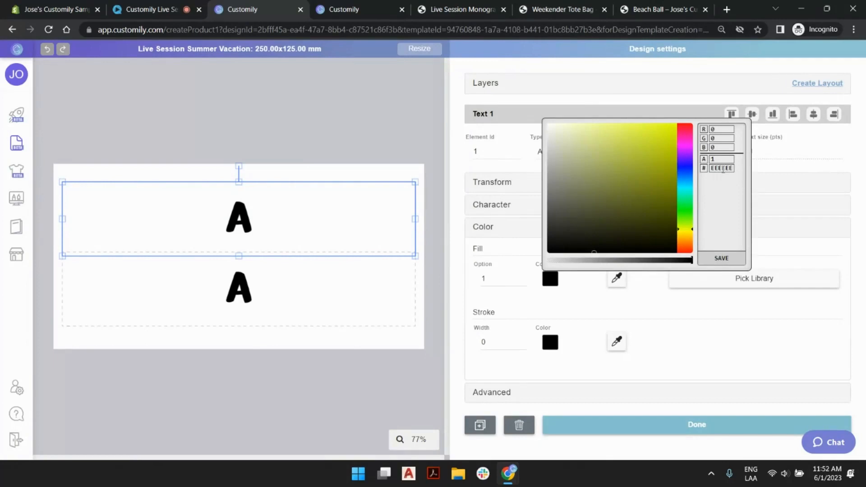
mouse_move(572, 154)
mouse_down()
mouse_move(527, 160)
mouse_move(526, 113)
mouse_up()
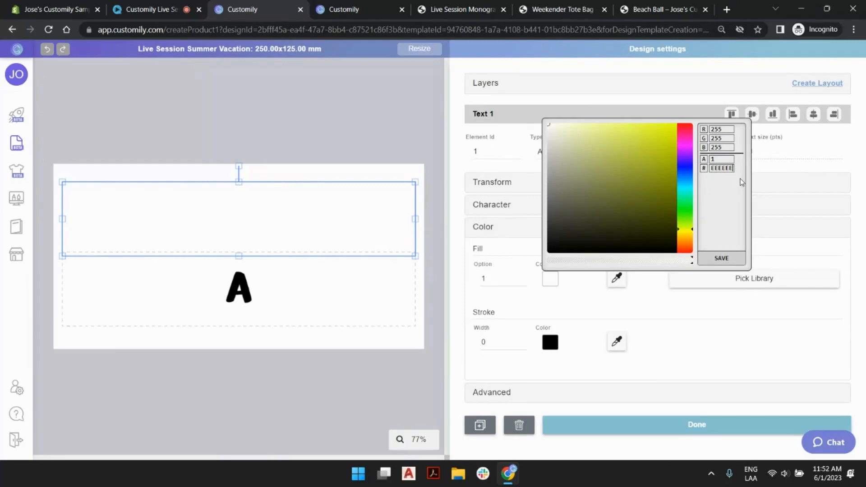
click(721, 258)
click(478, 268)
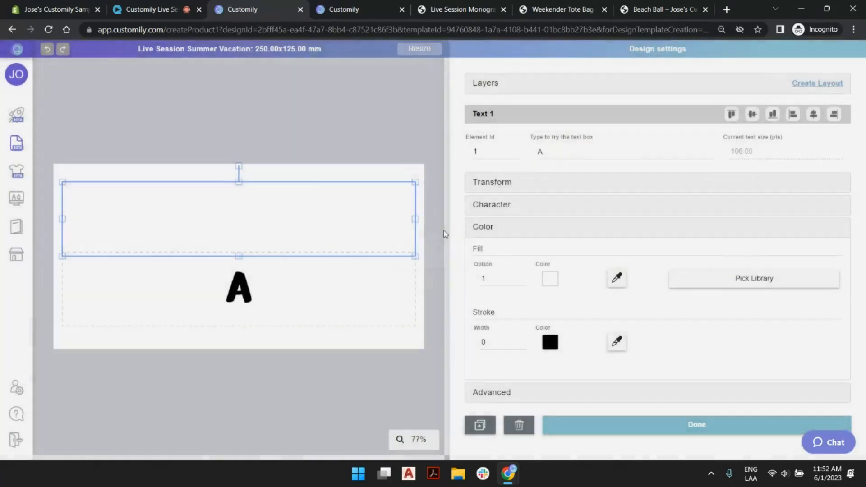
- Change the Message text's fill to light gray EDEDED, copy its hex code, and save the color into option 1
click(550, 279)
click(553, 159)
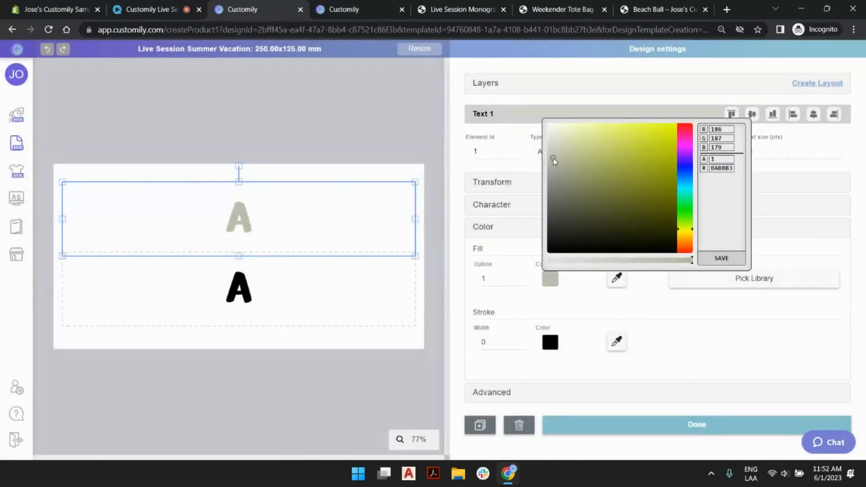
mouse_move(554, 160)
mouse_down()
mouse_move(549, 131)
mouse_move(533, 113)
mouse_move(531, 136)
mouse_up()
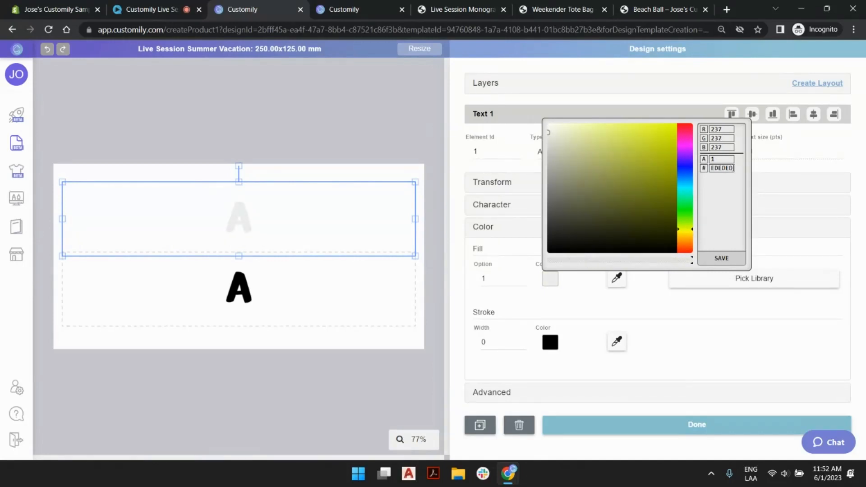
double_click(723, 168)
key(ctrl+c)
click(722, 258)
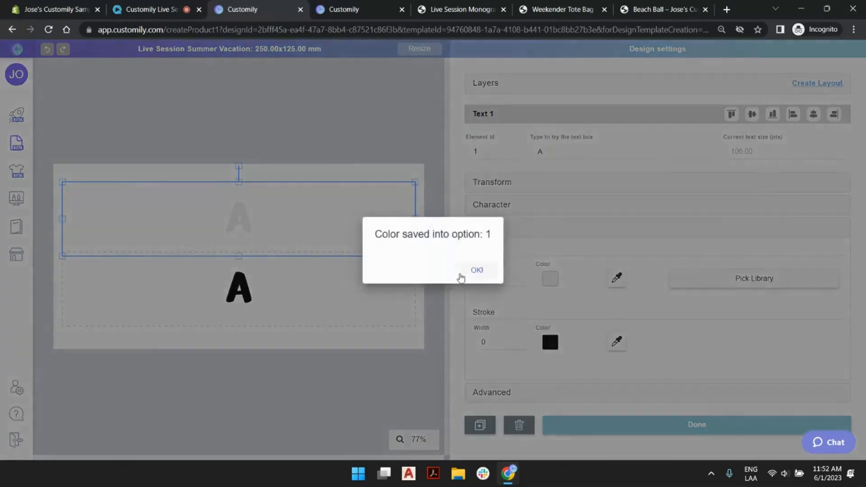
click(463, 273)
- Apply the same EDEDED fill color to the Summer Vacation text box and save it into option 1
click(323, 278)
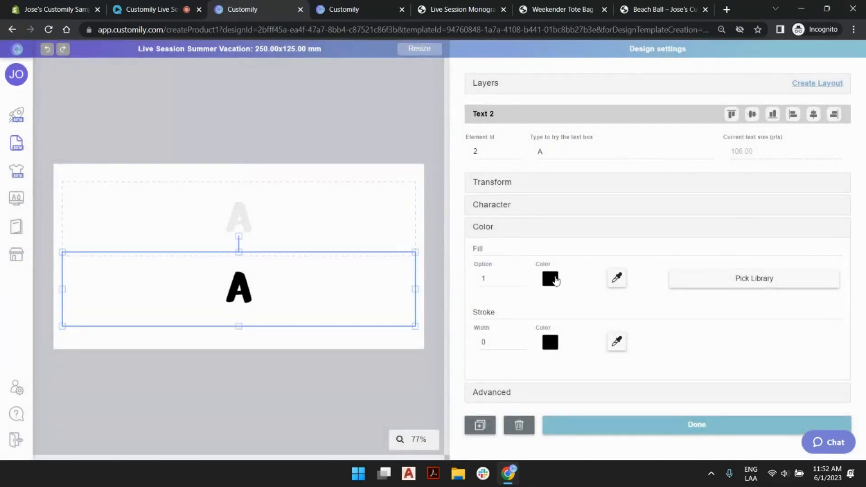
click(550, 279)
double_click(720, 167)
key(ctrl+v)
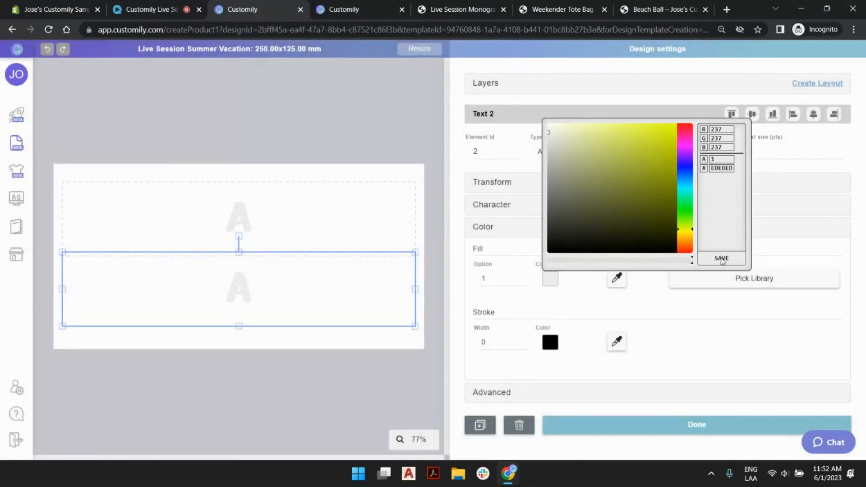
click(722, 259)
click(471, 271)
- Save the Live Session Summer Vacation design without updating its options and return to the designs list
click(294, 136)
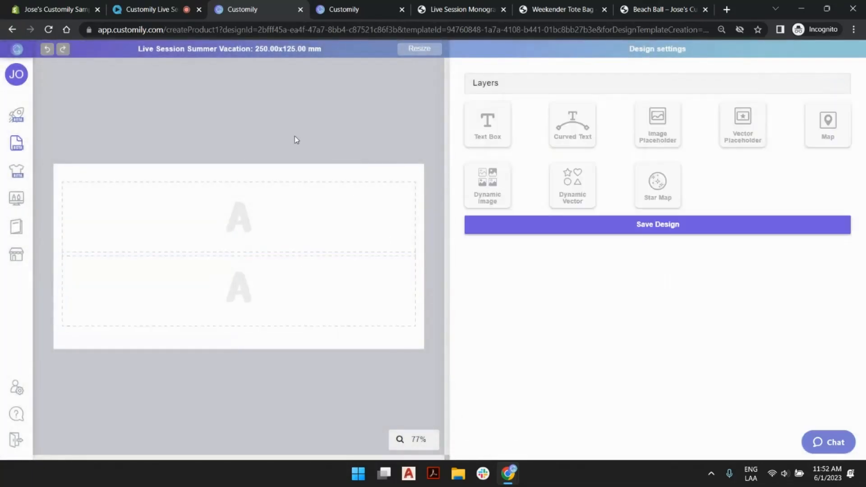
click(670, 230)
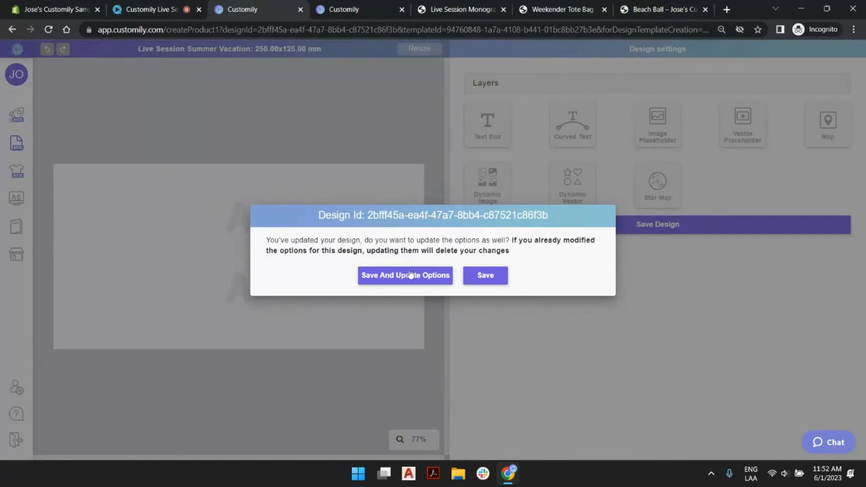
click(500, 277)
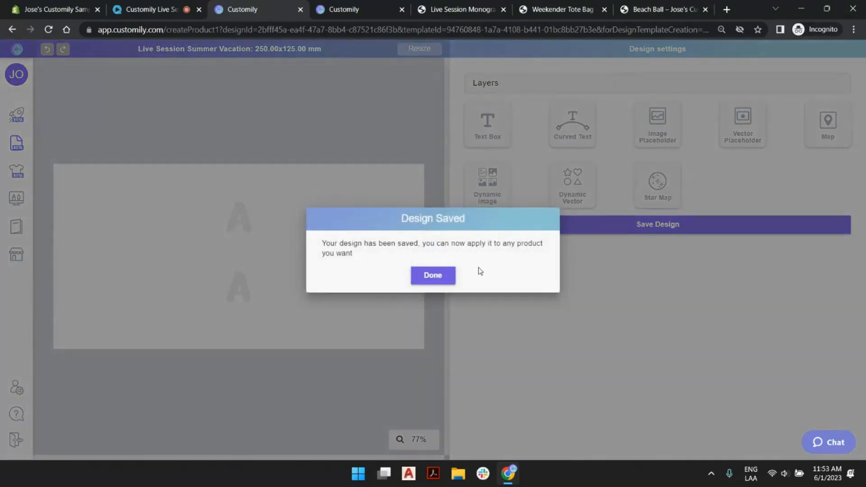
click(422, 273)
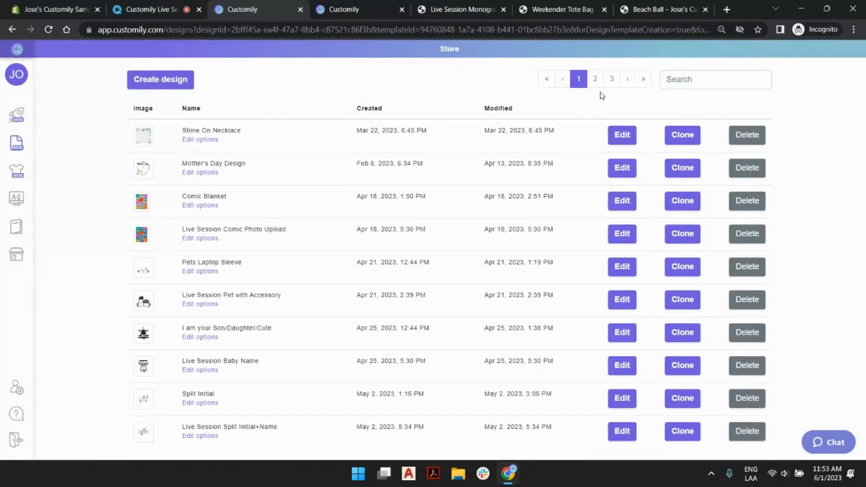
- Open the option set of the Live Session Summer Vacation design from the last page of designs
click(645, 81)
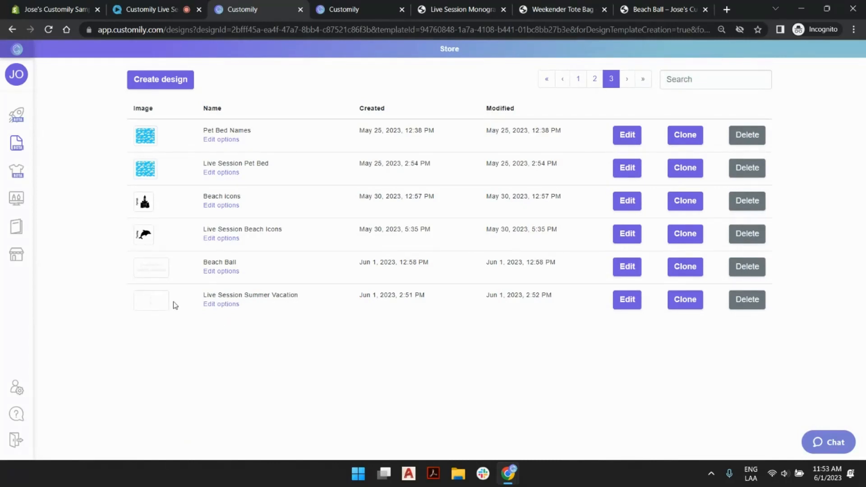
click(224, 305)
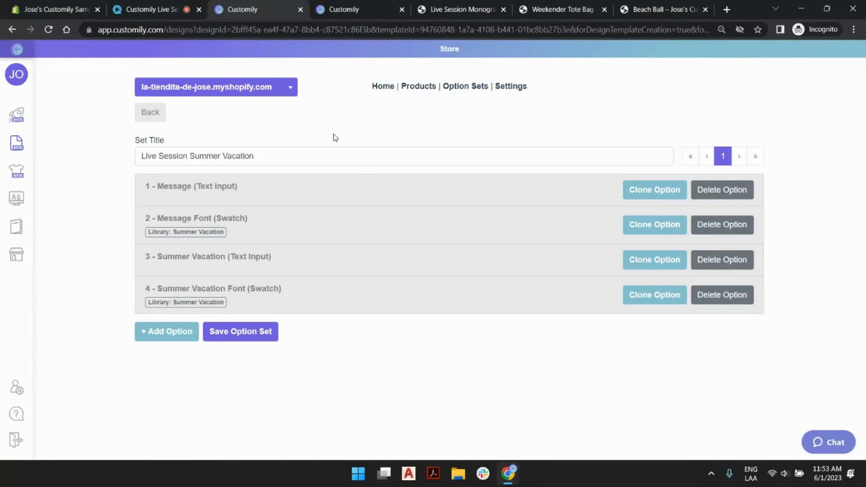
click(248, 193)
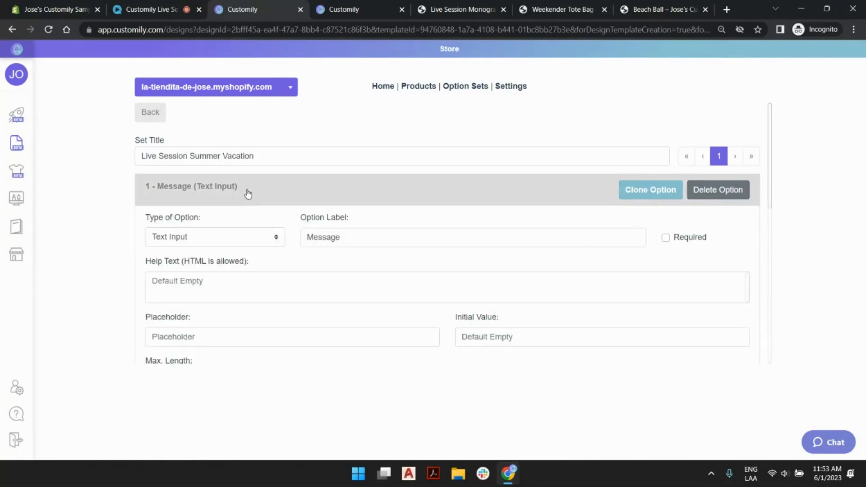
click(248, 193)
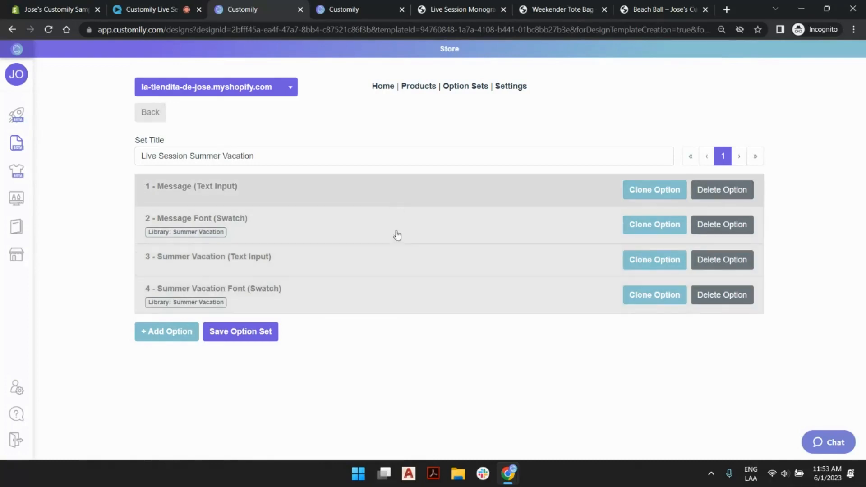
- Relabel the Message text input as "Message:" and give it a possessive first name as its placeholder
click(405, 189)
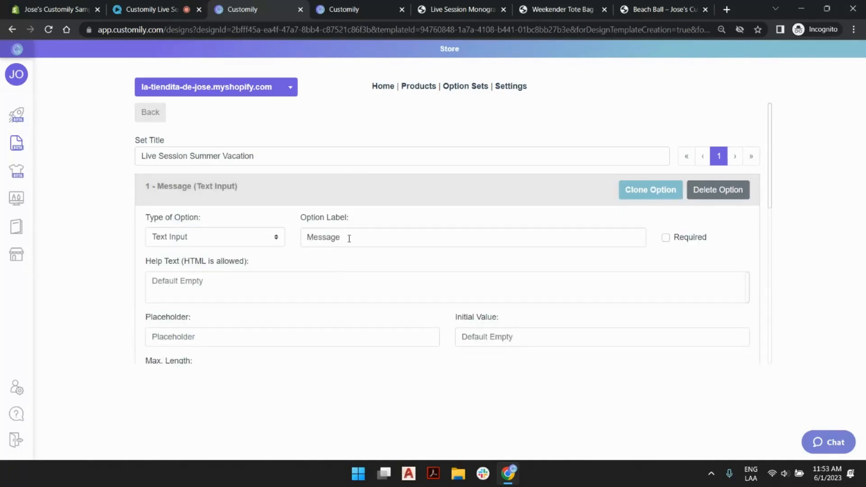
click(350, 239)
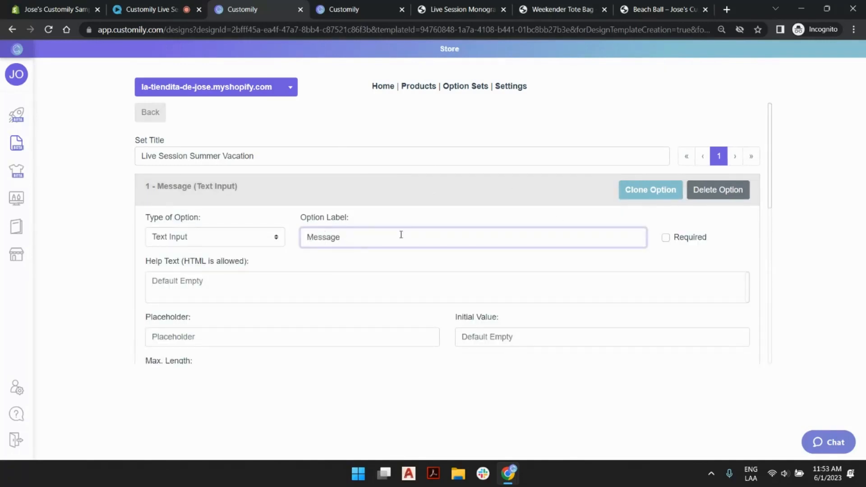
text(:)
scroll(402, 235, down, 3)
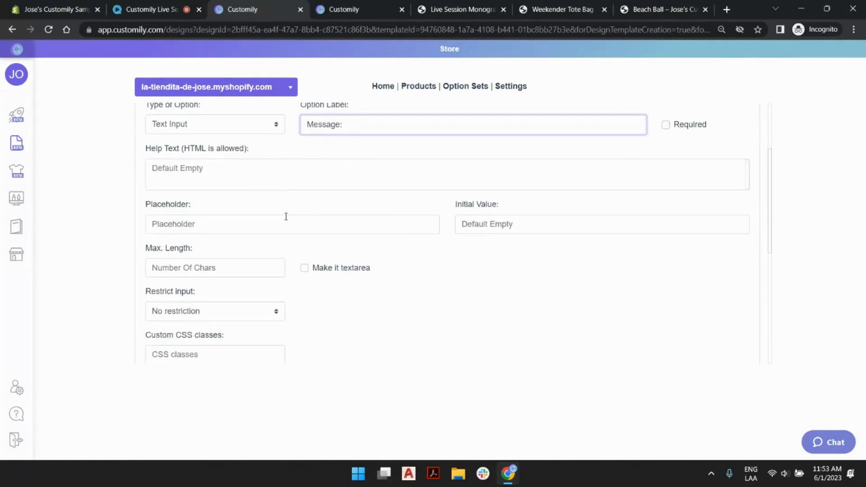
click(260, 225)
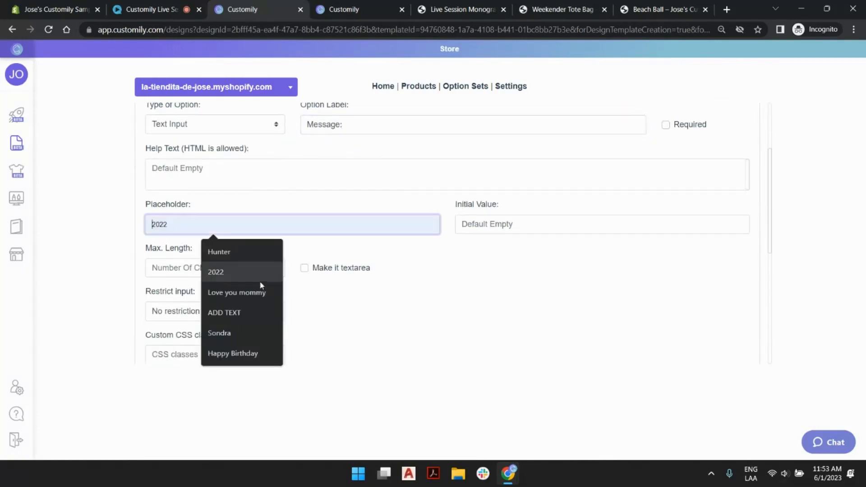
click(249, 334)
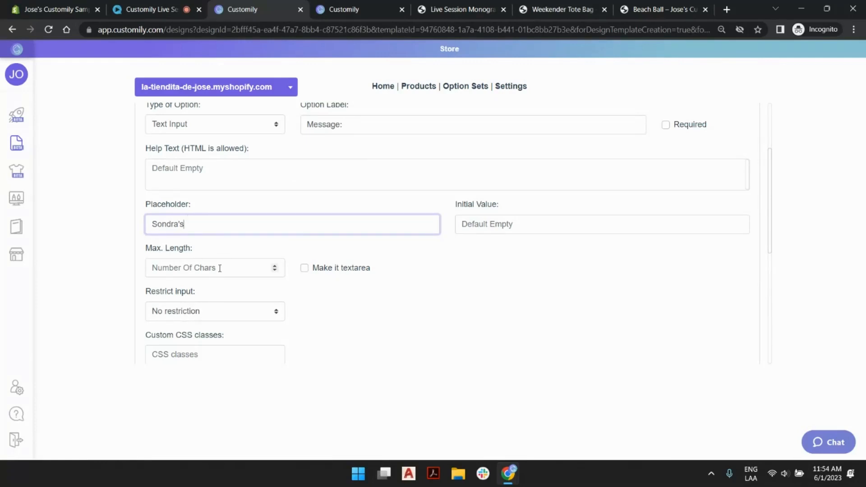
- Set the Message text input's maximum length to 16 characters and collapse the option
click(197, 267)
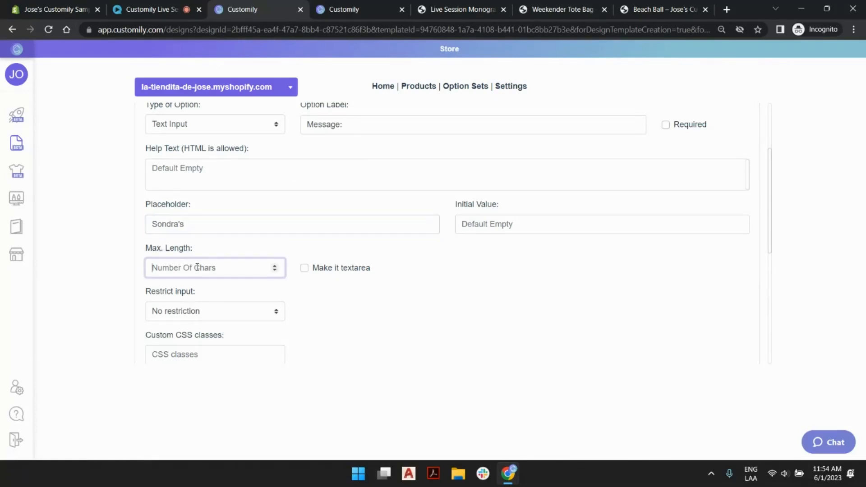
text(16)
click(482, 316)
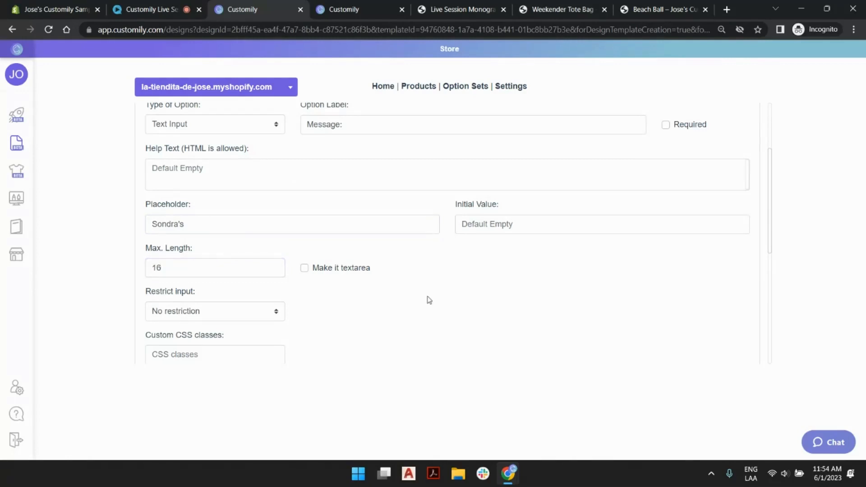
scroll(361, 269, down, 1)
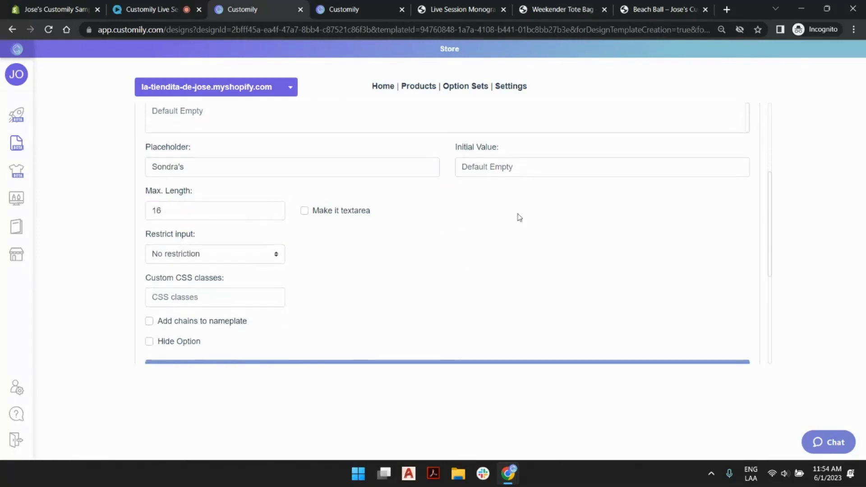
scroll(507, 184, down, 3)
scroll(453, 273, up, 6)
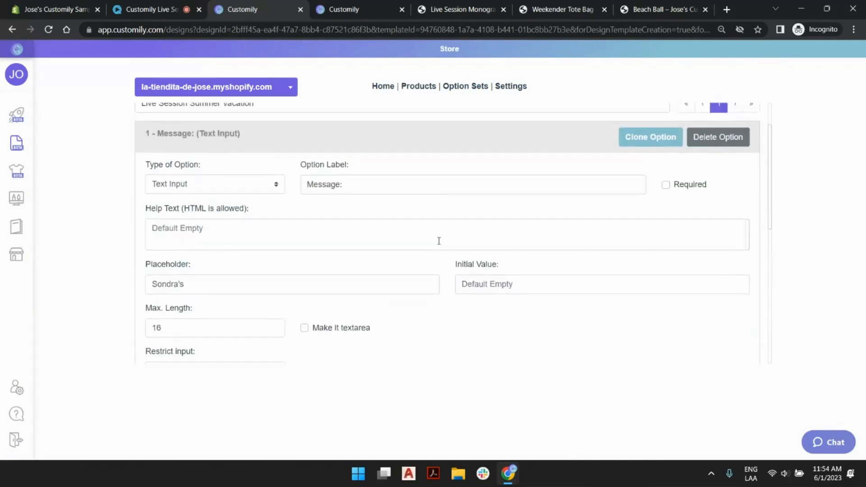
click(421, 201)
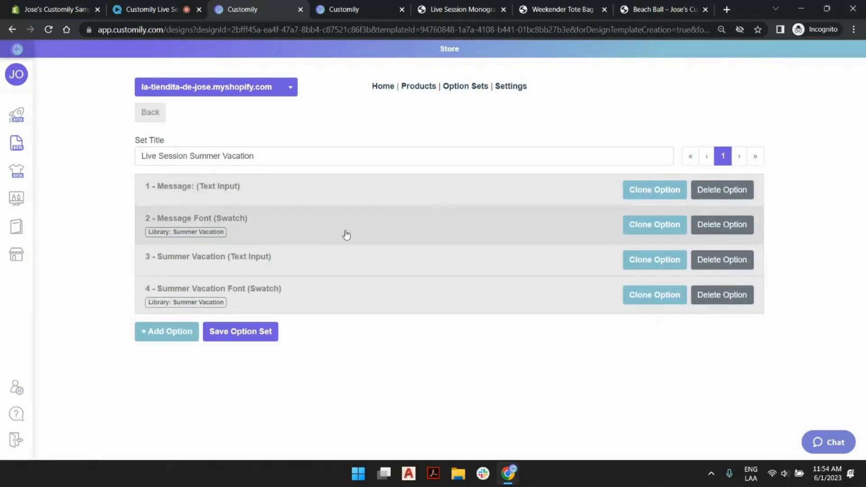
- Review the swatch values of the Message Font option, including the Alloha and Amithen entries, and collapse the option
click(373, 229)
scroll(395, 218, down, 2)
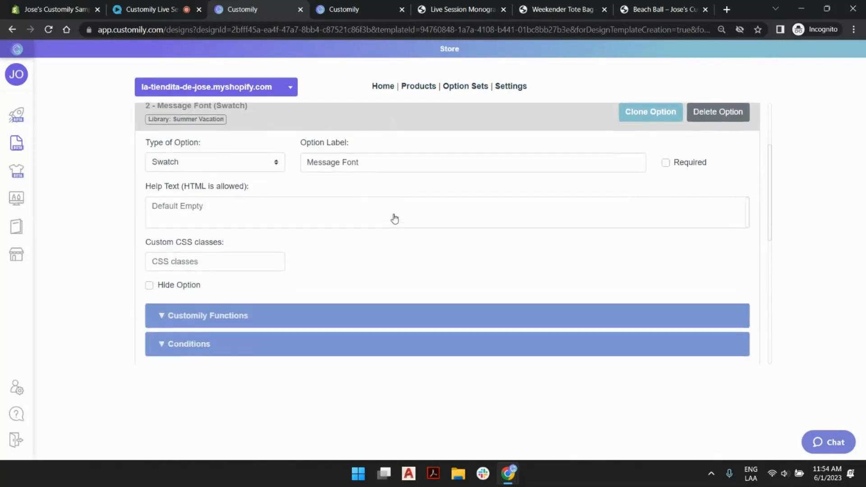
scroll(386, 169, down, 4)
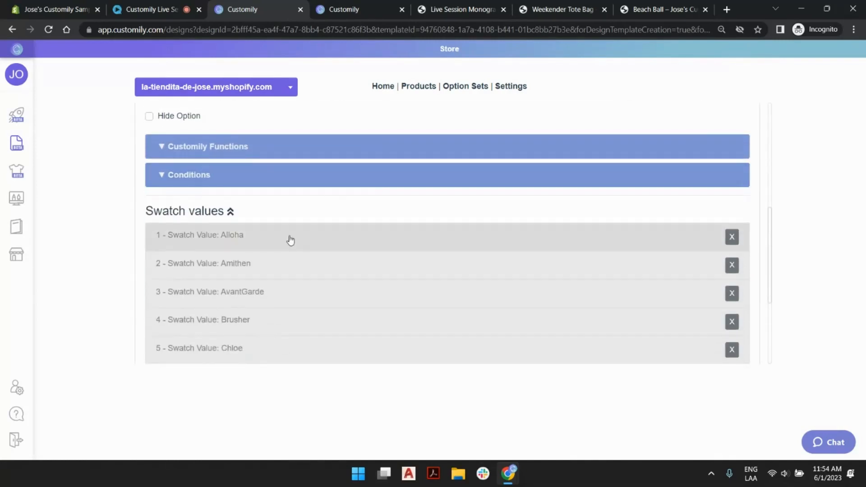
scroll(271, 252, down, 1)
click(308, 185)
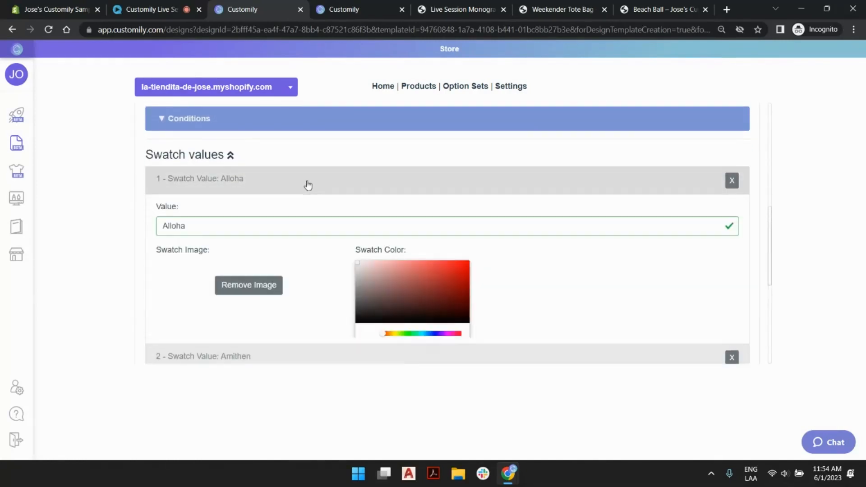
scroll(305, 245, down, 3)
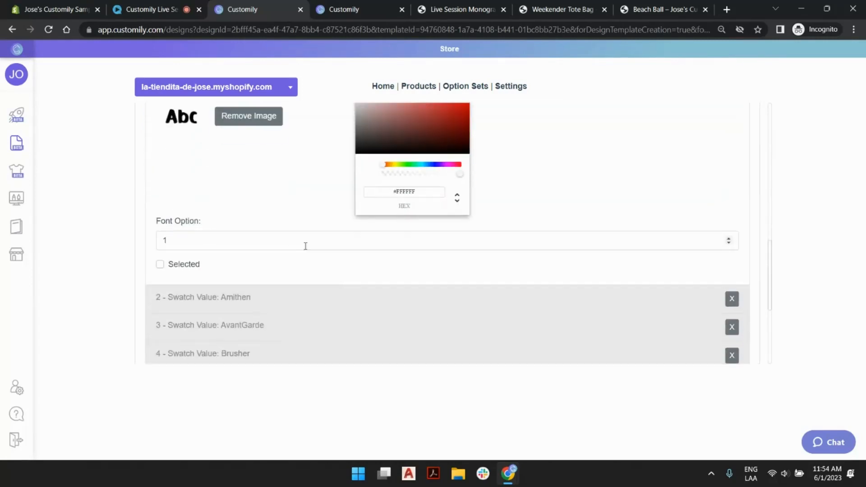
click(231, 297)
scroll(201, 251, down, 3)
scroll(293, 247, down, 4)
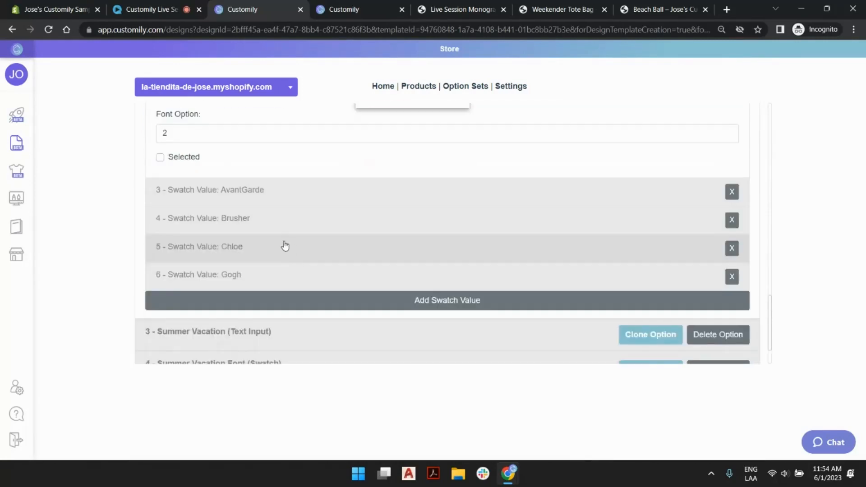
scroll(312, 238, up, 10)
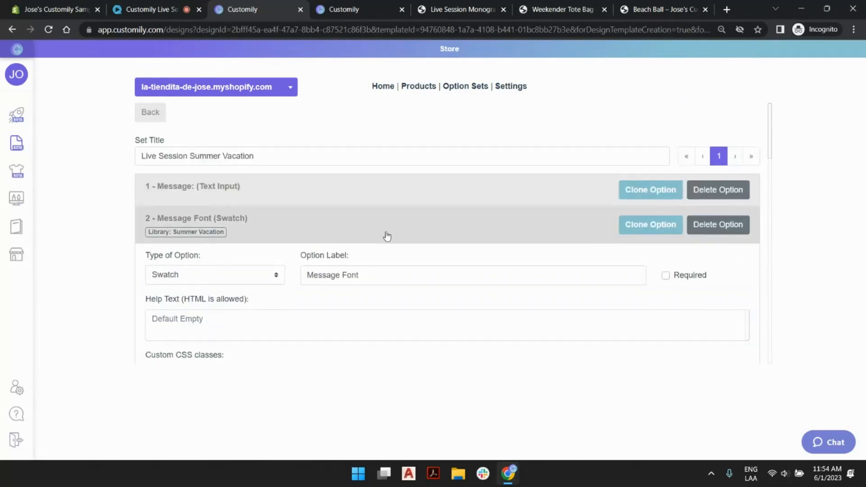
click(388, 235)
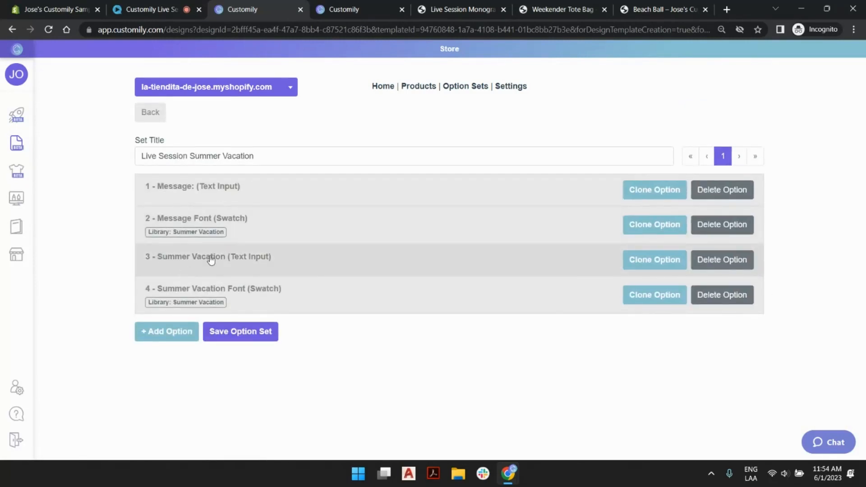
- Set the initial value of the Summer Vacation text input to "SUMMER VACATION"
click(293, 265)
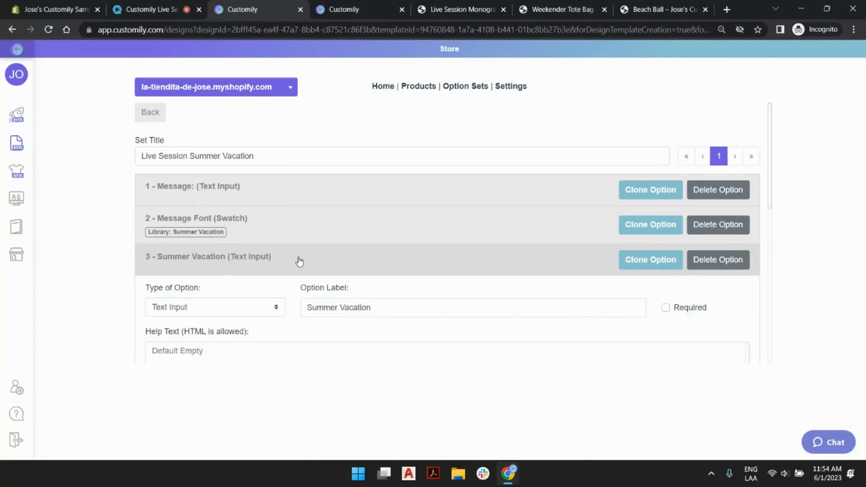
scroll(336, 250, down, 4)
scroll(332, 174, up, 1)
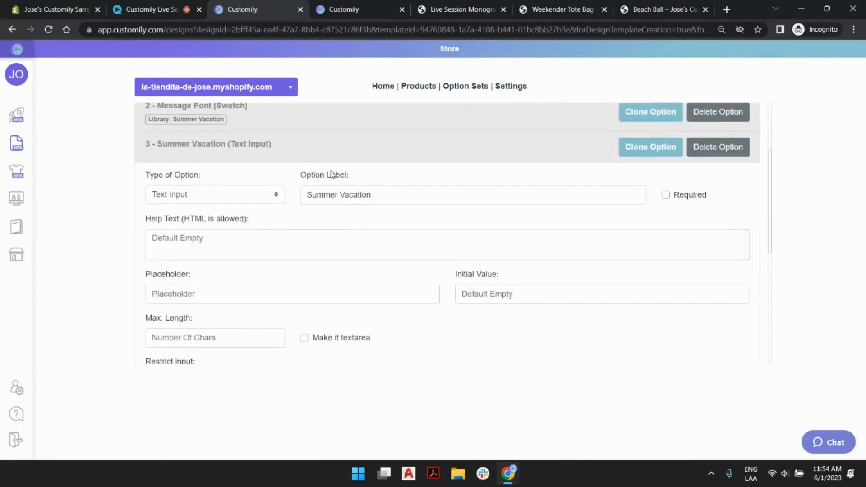
click(164, 294)
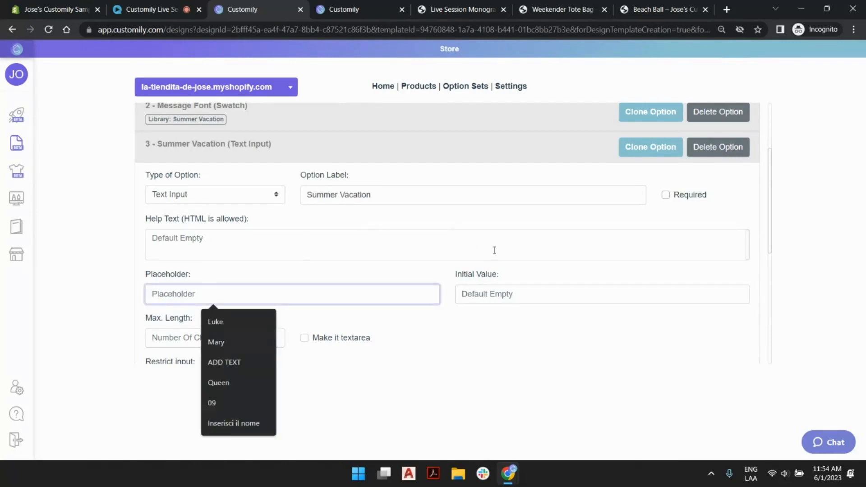
click(480, 293)
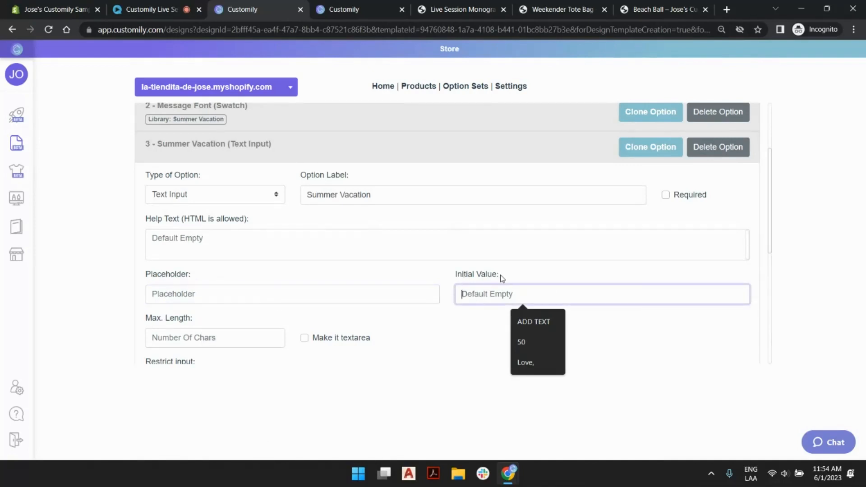
text(SUMMER VA)
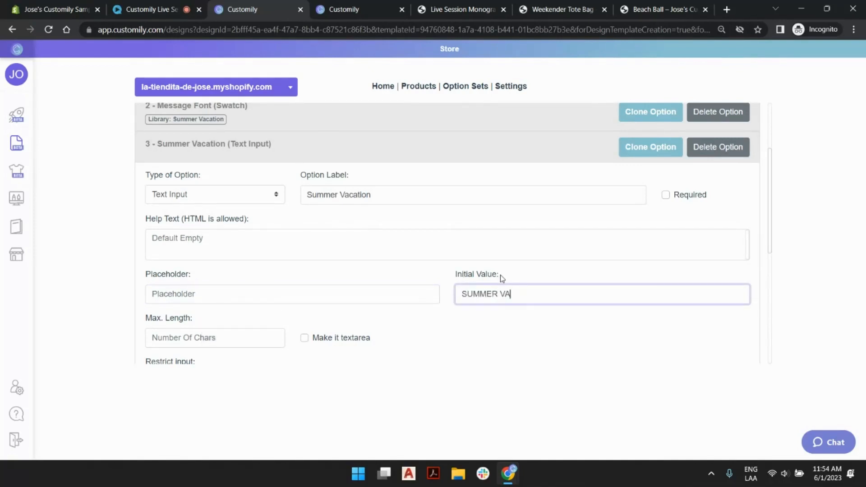
text(CATION)
drag(544, 293, 463, 298)
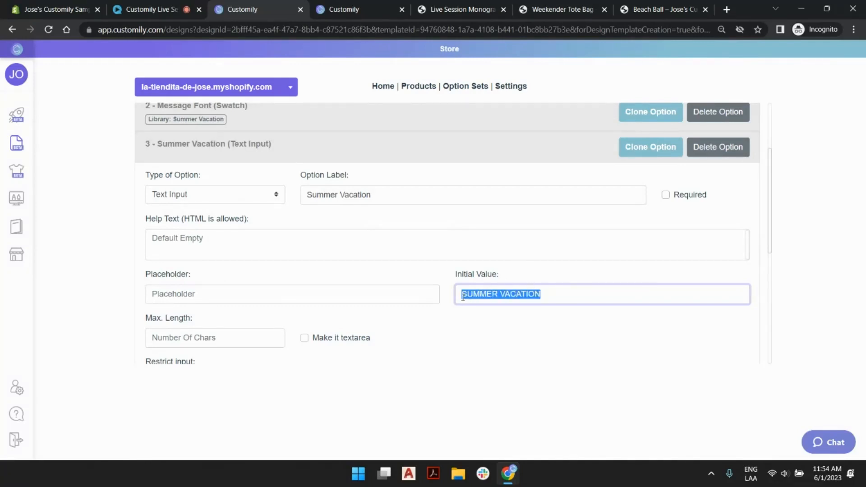
click(540, 326)
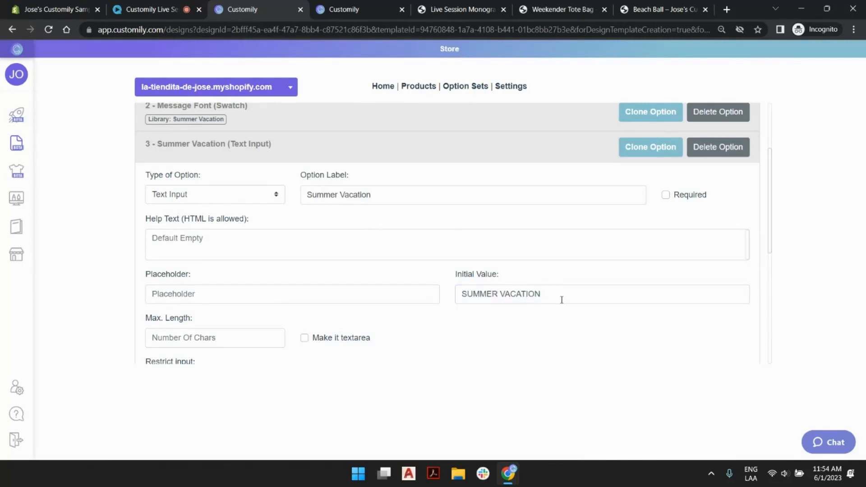
scroll(562, 299, down, 2)
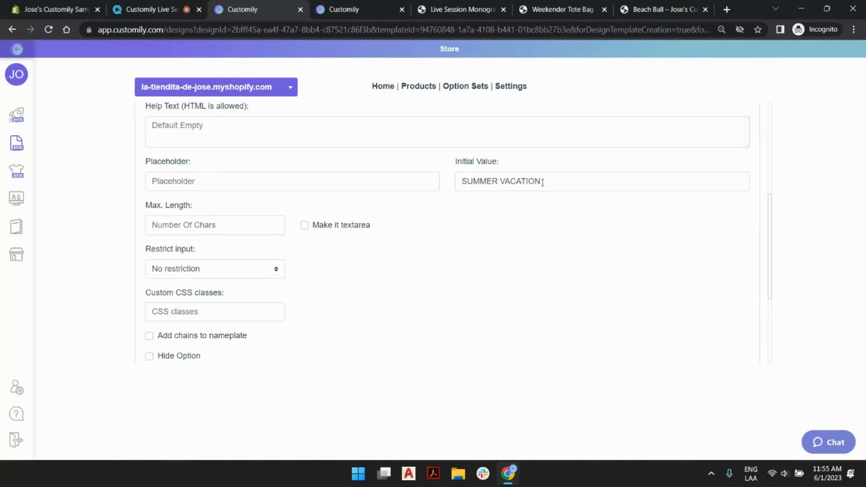
drag(543, 182, 436, 177)
click(487, 180)
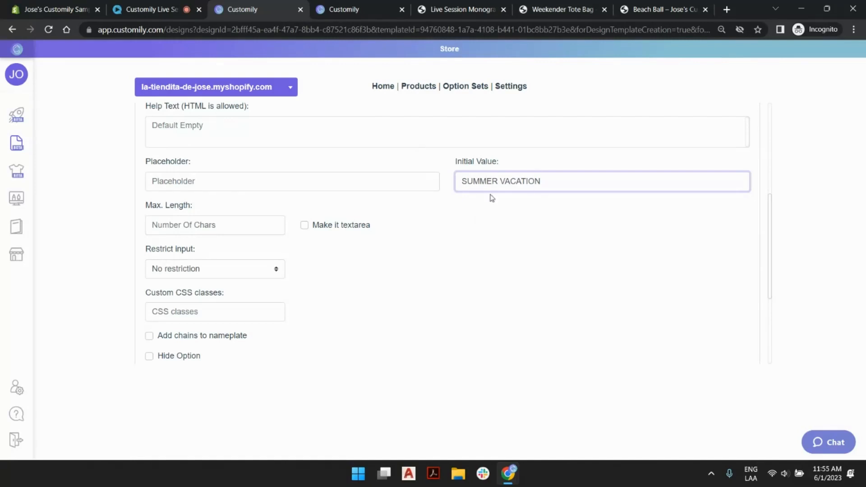
- Hide the Summer Vacation text input option from customers
scroll(489, 197, up, 3)
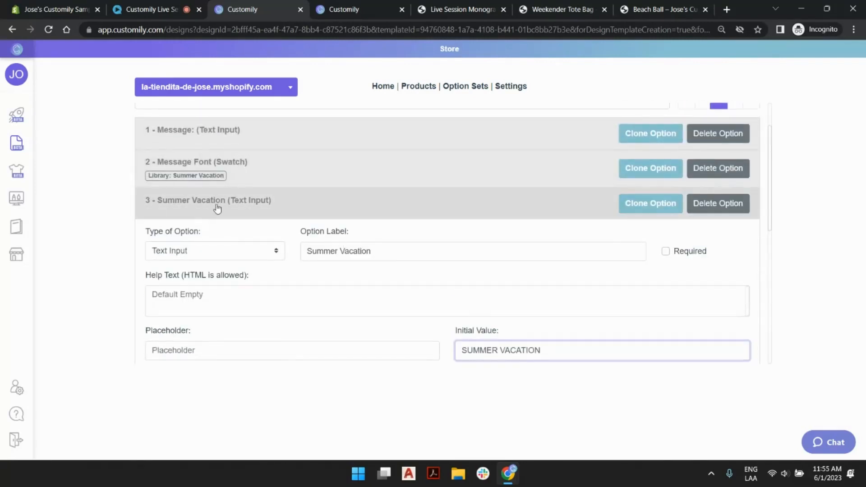
scroll(289, 203, down, 5)
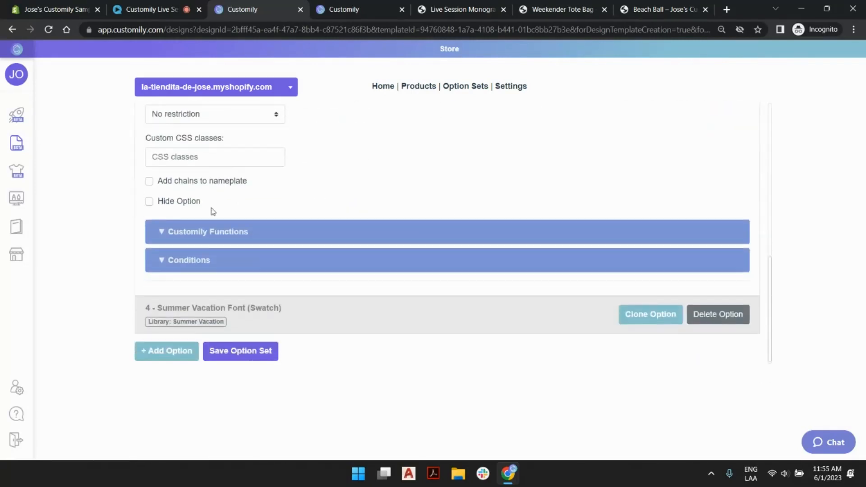
click(149, 196)
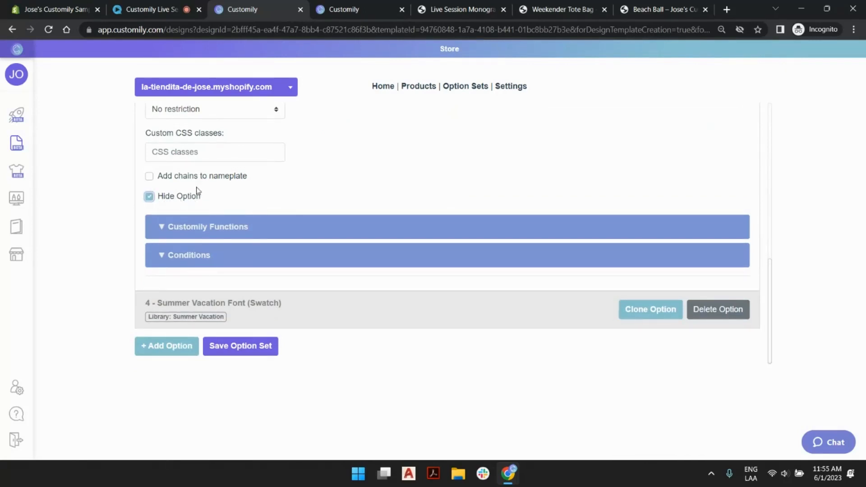
scroll(342, 203, up, 3)
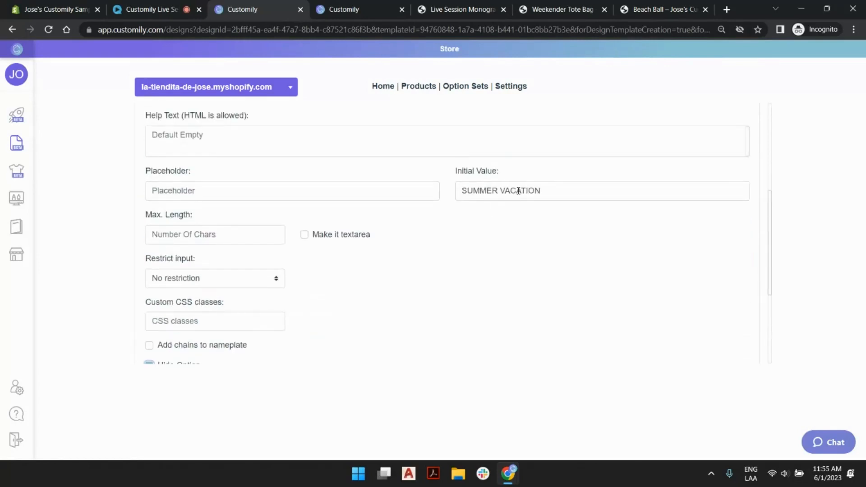
drag(521, 191, 472, 191)
click(457, 242)
scroll(458, 245, down, 3)
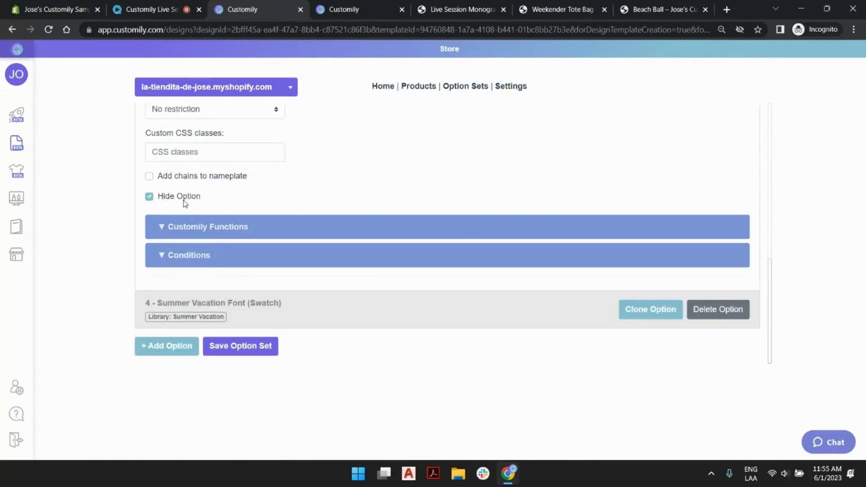
- Check the swatch values of the Summer Vacation Font option and collapse the expanded options
click(370, 316)
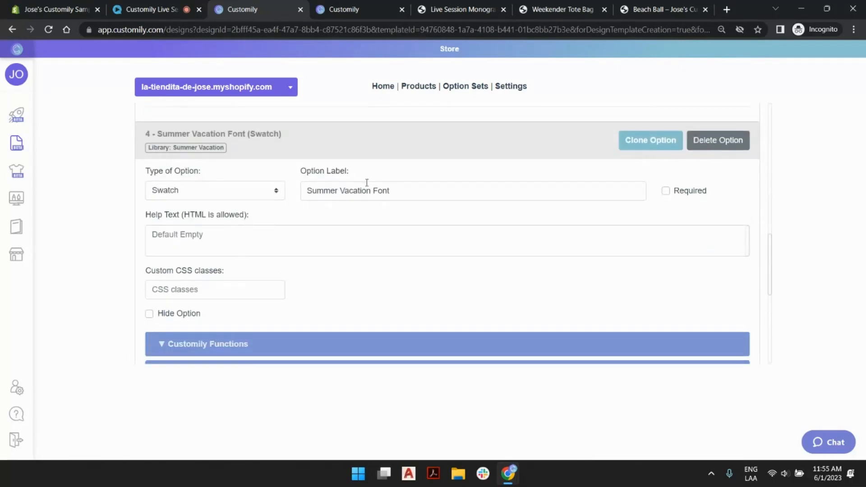
scroll(377, 205, down, 6)
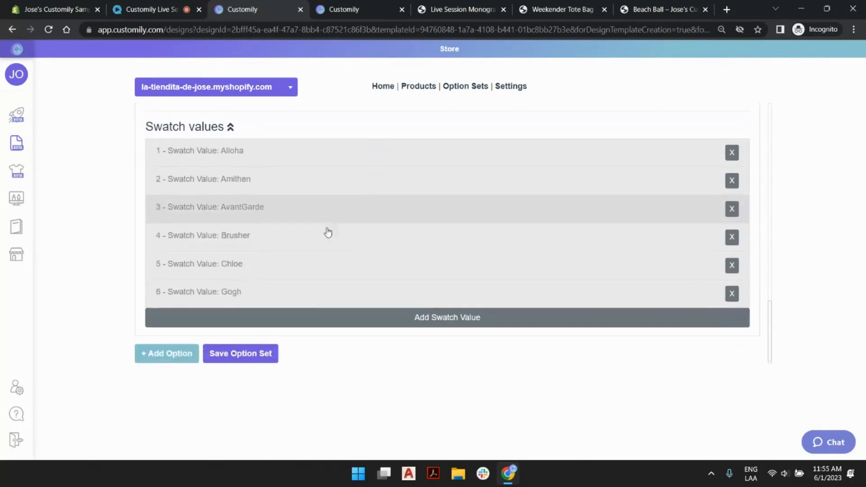
scroll(314, 302, up, 6)
click(296, 207)
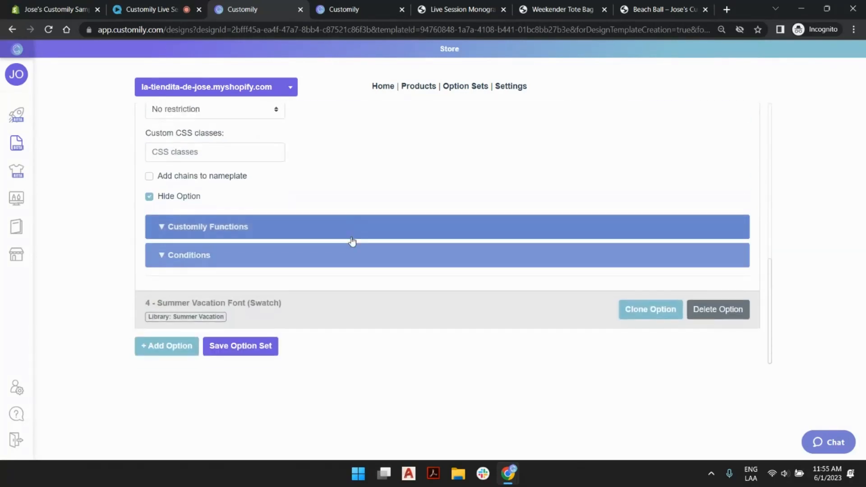
scroll(352, 242, up, 5)
click(348, 262)
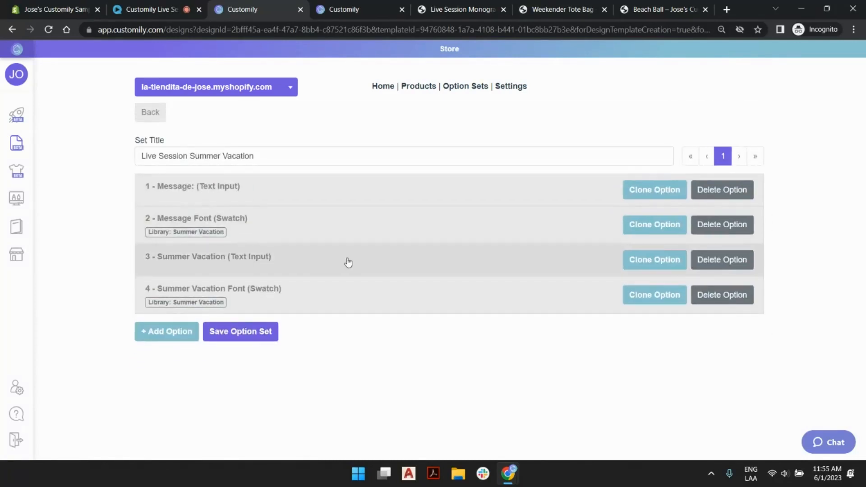
- Recheck the Summer Vacation text input's settings, collapse it, and save the option set
click(355, 261)
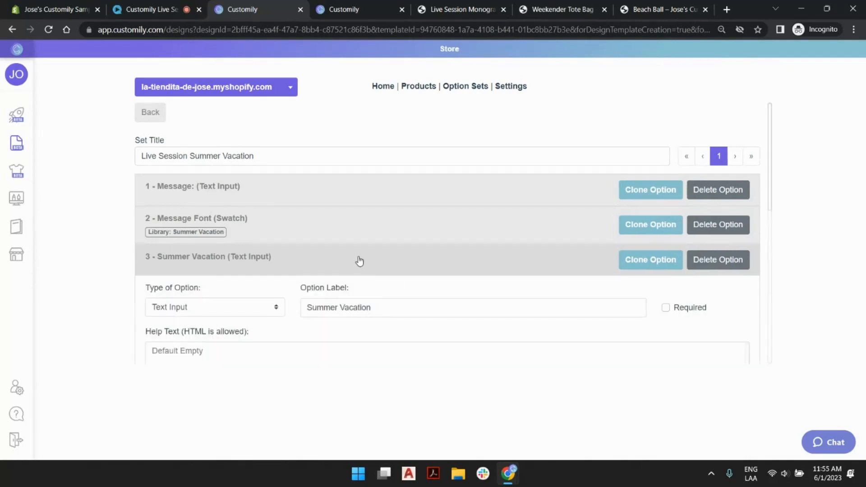
scroll(433, 239, down, 3)
scroll(492, 235, down, 3)
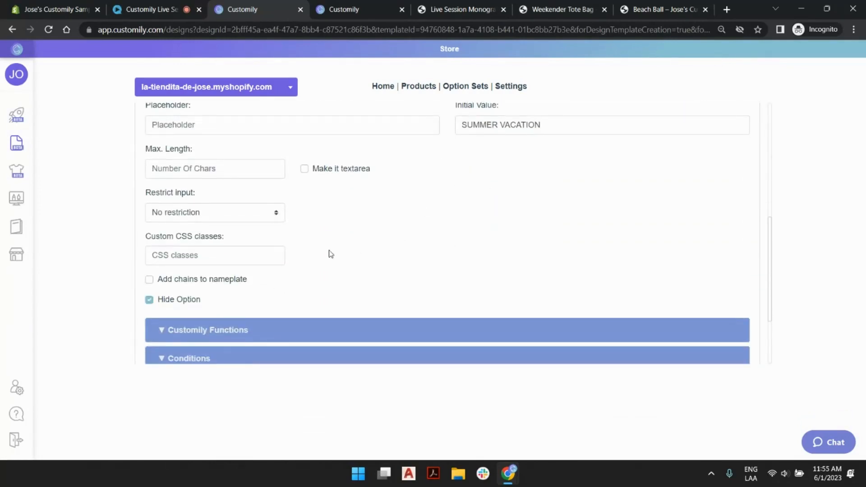
scroll(329, 251, up, 5)
click(388, 260)
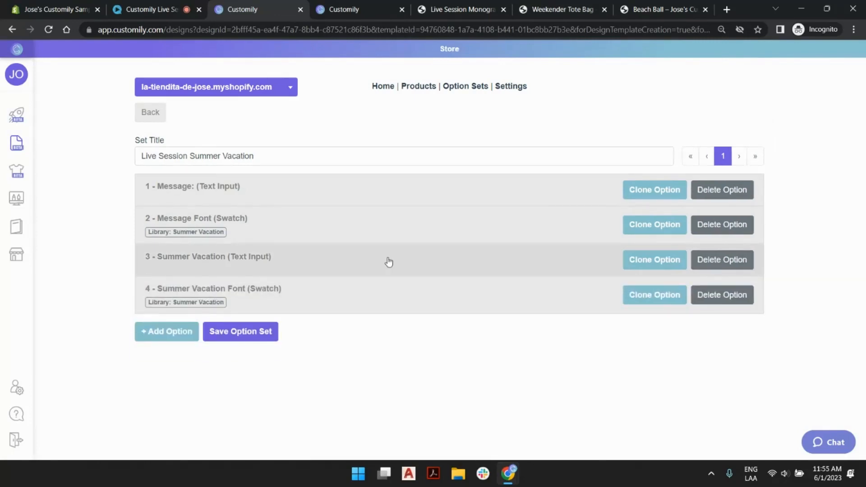
click(262, 333)
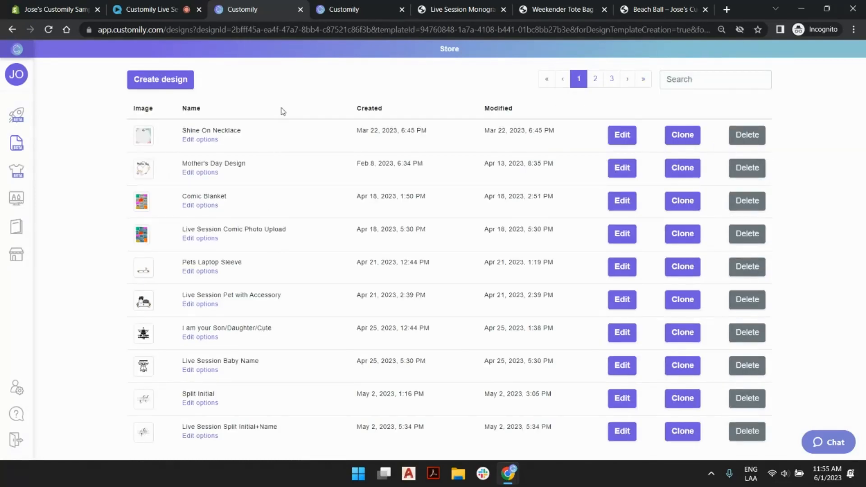
- Start creating a new product from my product bases, using the Live Session Beach Ball base
mouse_move(23, 131)
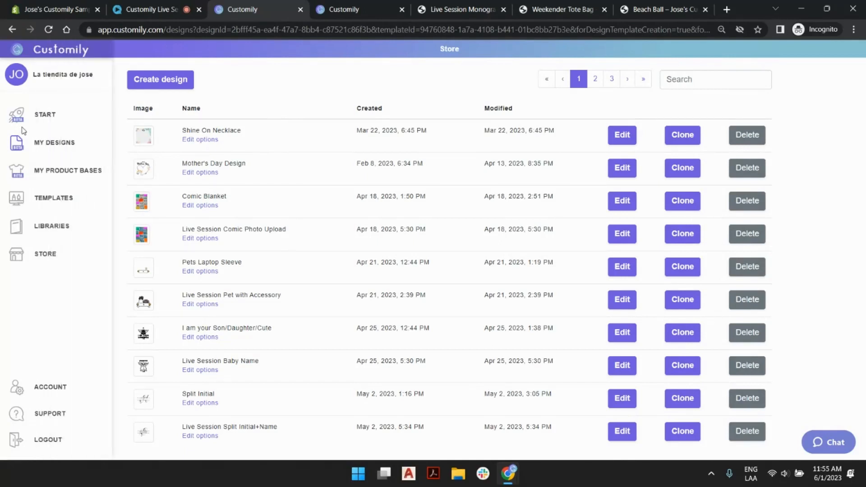
click(23, 115)
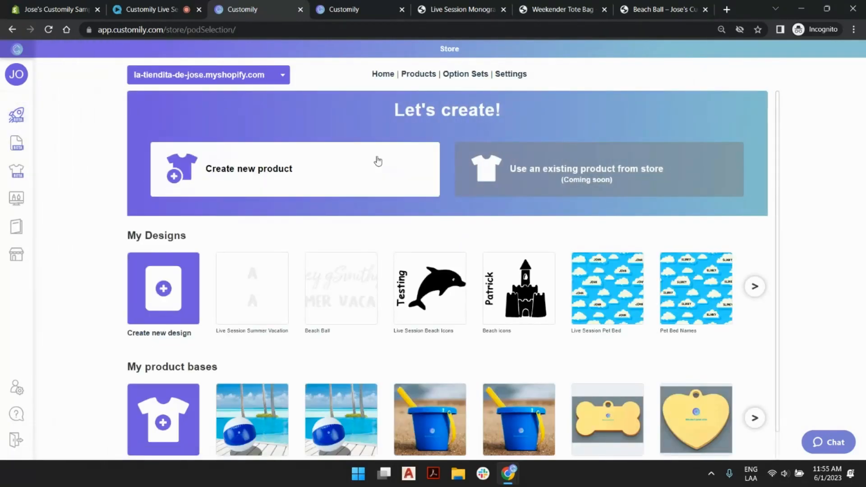
click(378, 161)
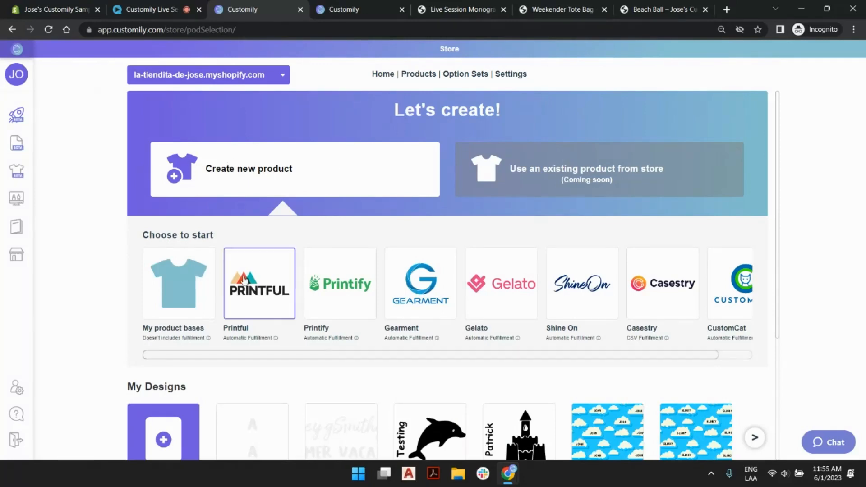
click(164, 311)
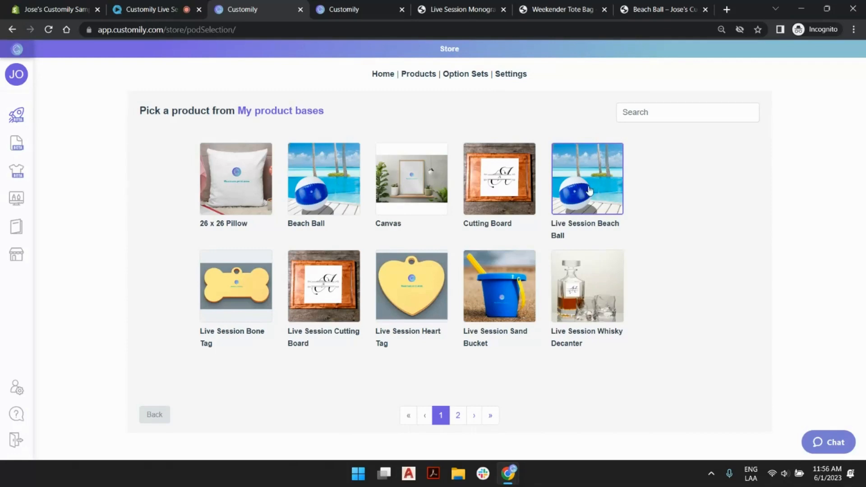
click(609, 161)
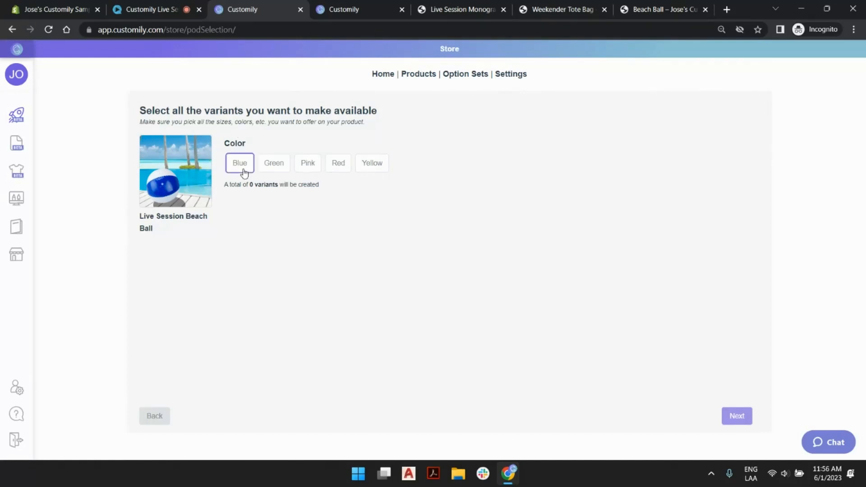
- Select the Blue, Green, Pink, Red and Yellow color variants for the beach ball product
click(244, 172)
click(279, 165)
click(308, 166)
click(338, 166)
click(378, 167)
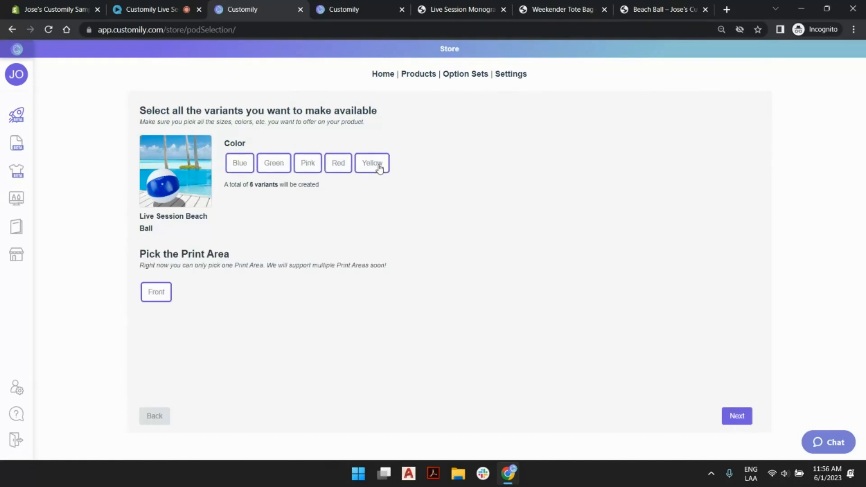
- Keep Yellow included among the selected color variants and continue to the design choice
click(380, 168)
click(360, 166)
click(738, 417)
- Browse the Customily design library's categories, search it for MUG designs, and return to the design source choice
click(285, 160)
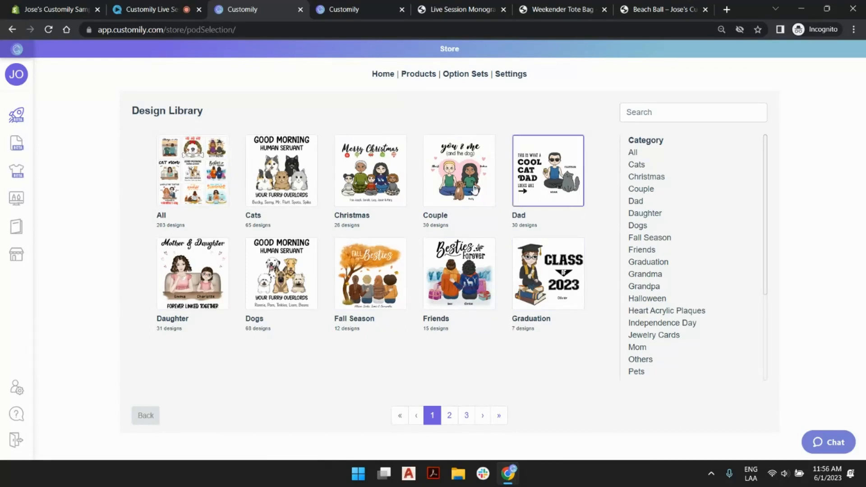
scroll(704, 187, down, 3)
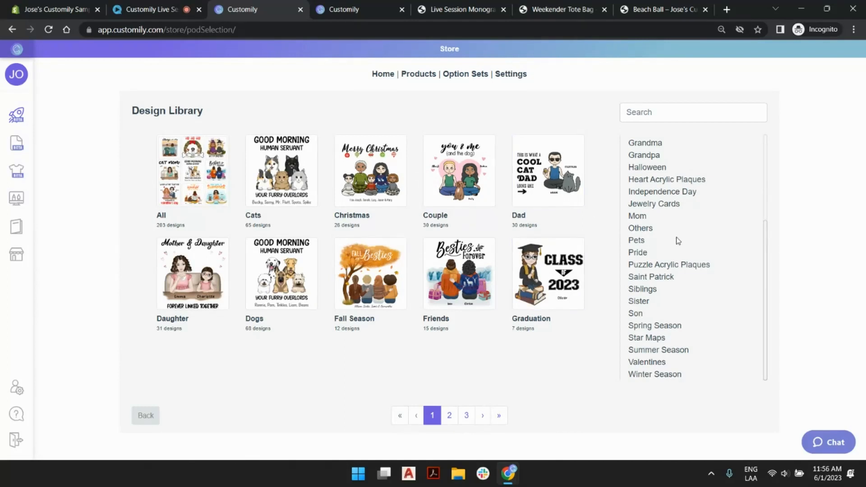
click(673, 106)
text(MUG)
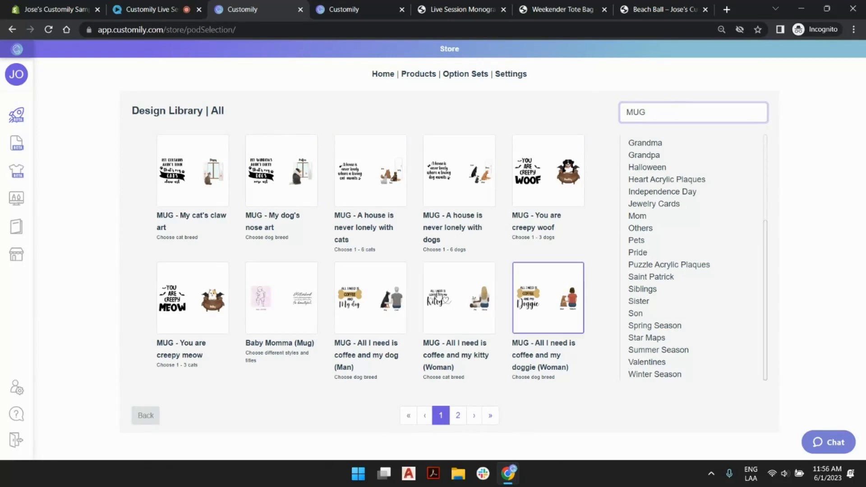
click(458, 415)
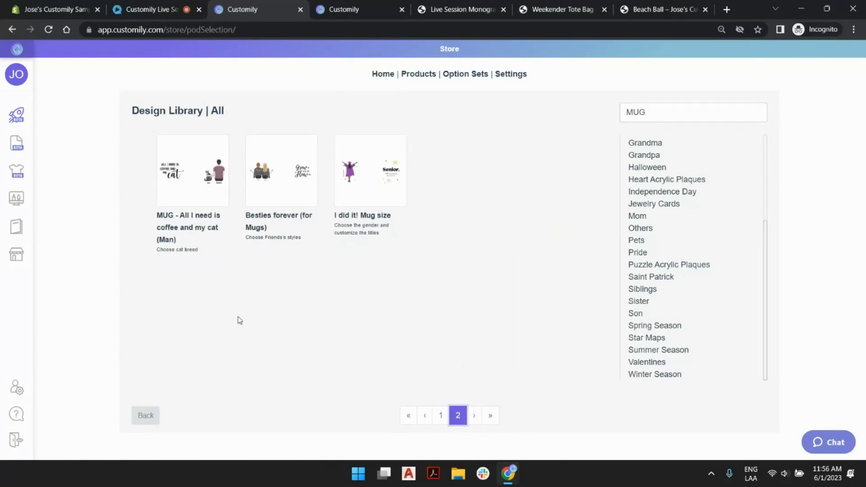
click(150, 420)
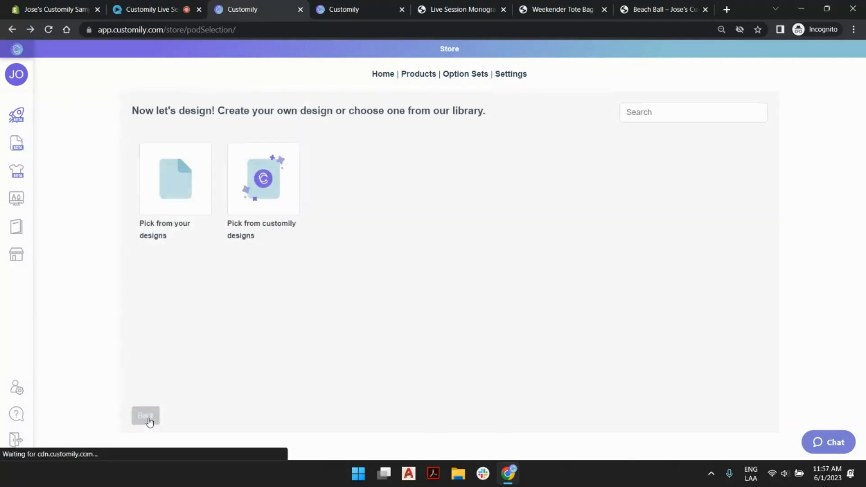
- Pick the Live Session Summer Vacation design from your own designs for the beach ball
click(177, 184)
click(499, 415)
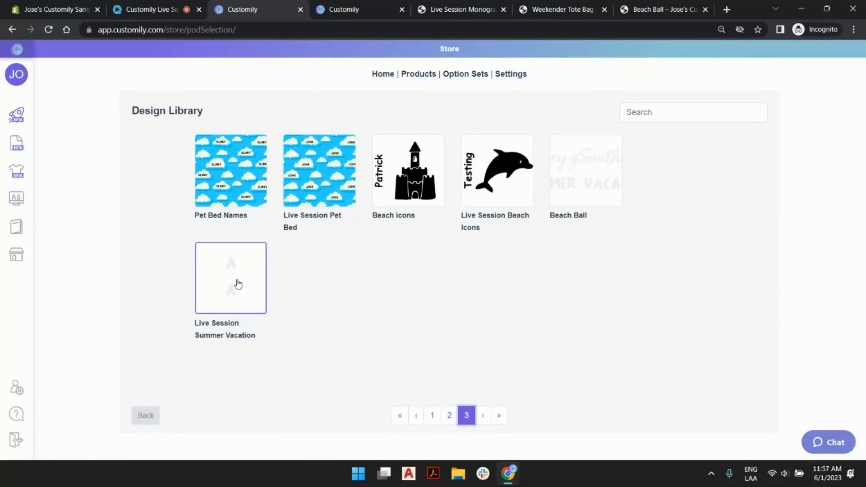
click(238, 284)
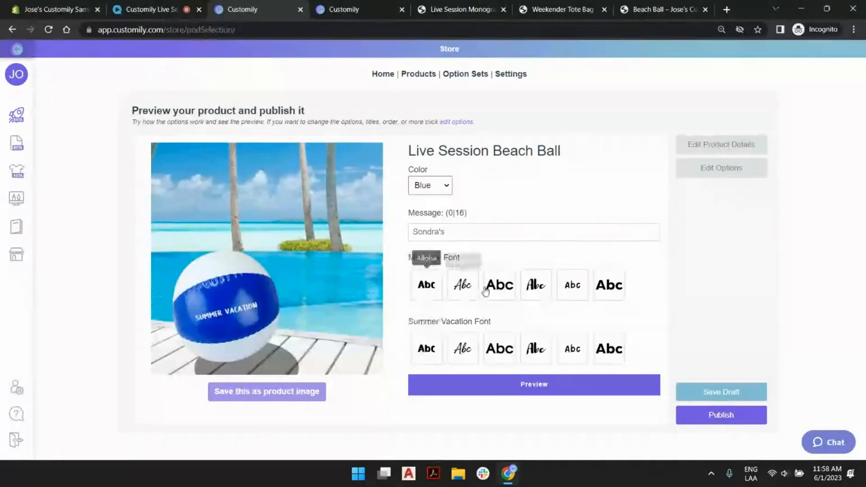
- Try the Summer Vacation Font swatches in the product preview from the last one, Gogh, back to the first, leaving the first selected
click(614, 355)
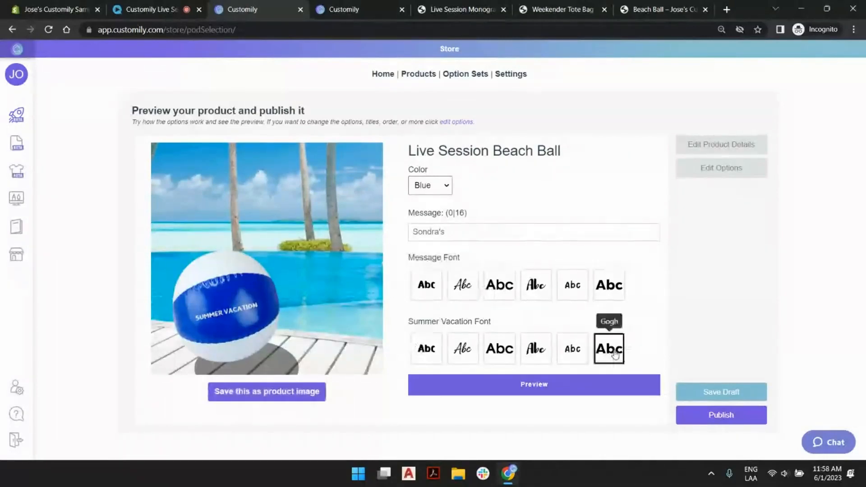
click(564, 352)
click(539, 357)
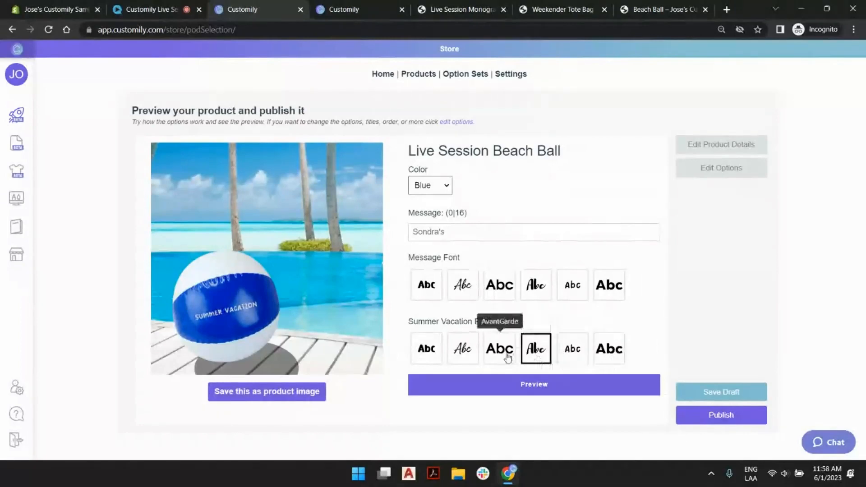
click(507, 359)
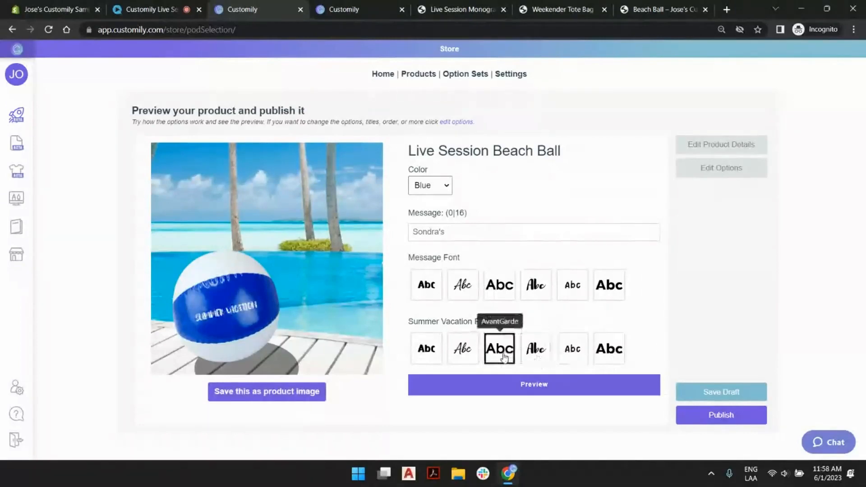
click(469, 357)
click(428, 355)
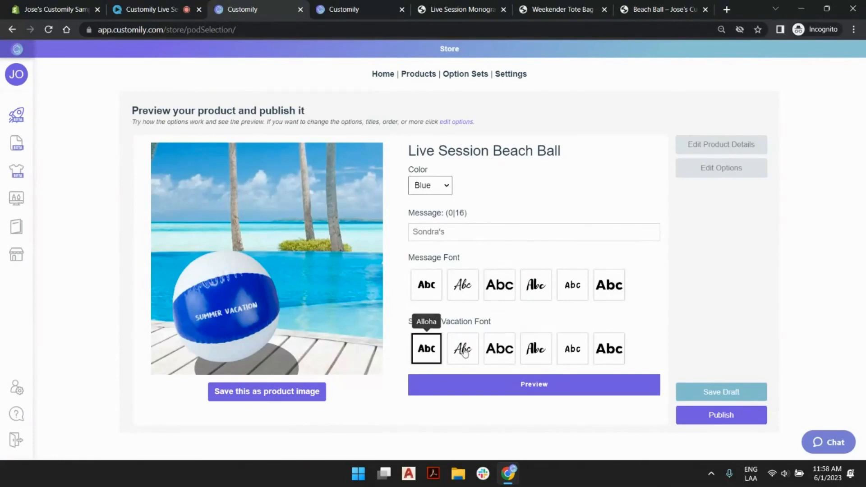
- Enter a first name in possessive form as the preview message and choose the last Message Font swatch
click(463, 228)
text(jOSE'S)
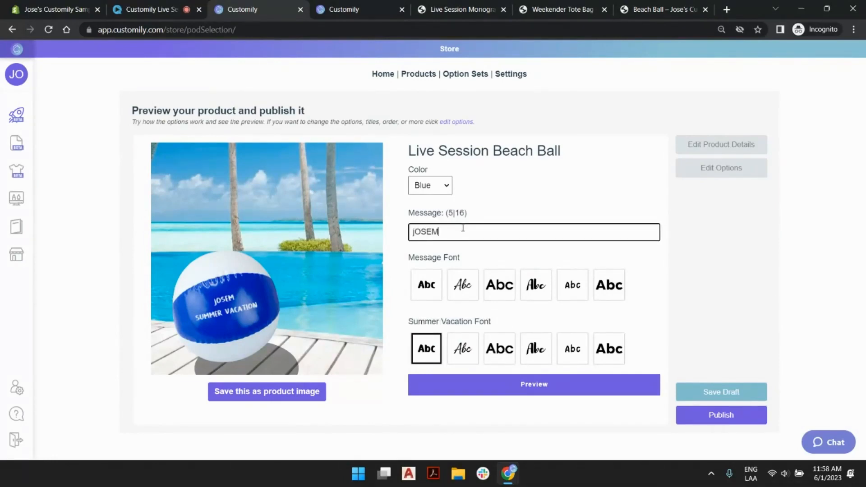
key(BackSpace)
key(BackSpace)
key(BackSpace)
key(BackSpace)
key(BackSpace)
key(BackSpace)
text(Josema's)
click(618, 289)
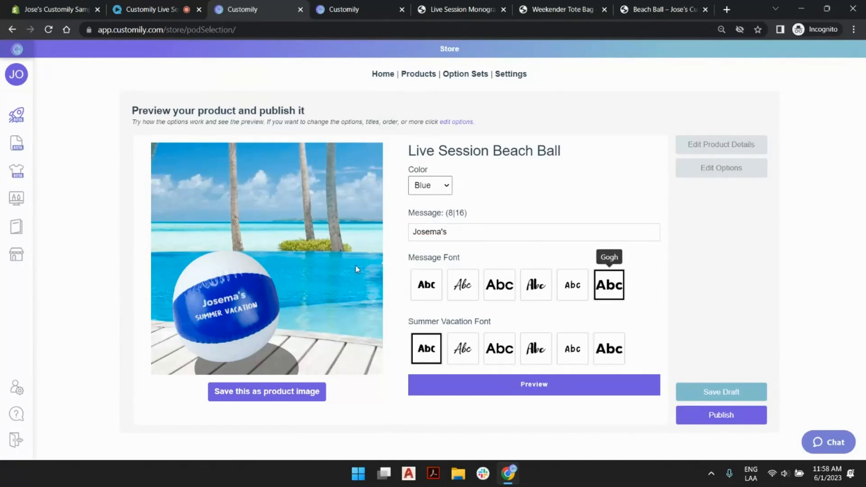
- Preview the ball in Green, set its color to Red, and save the red preview as the product image
click(442, 189)
click(440, 209)
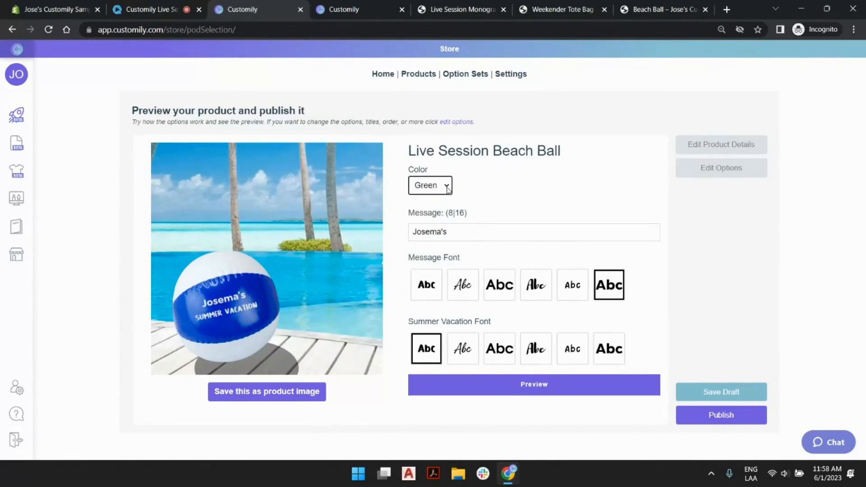
click(447, 188)
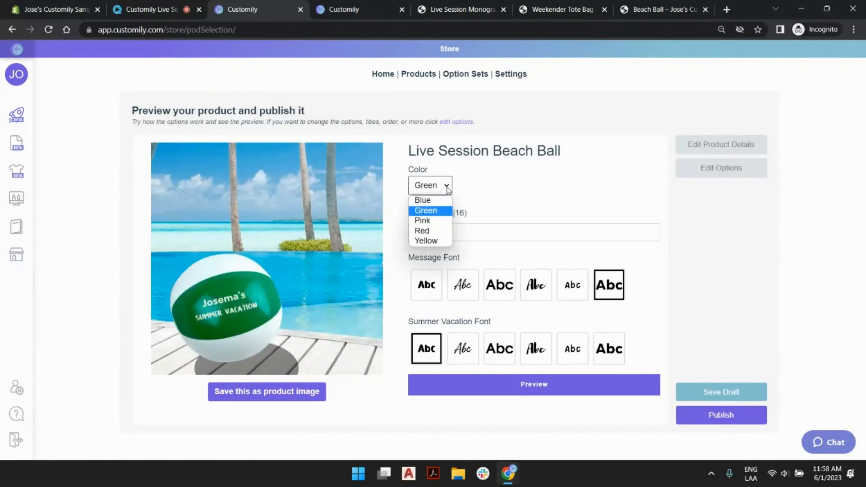
click(440, 231)
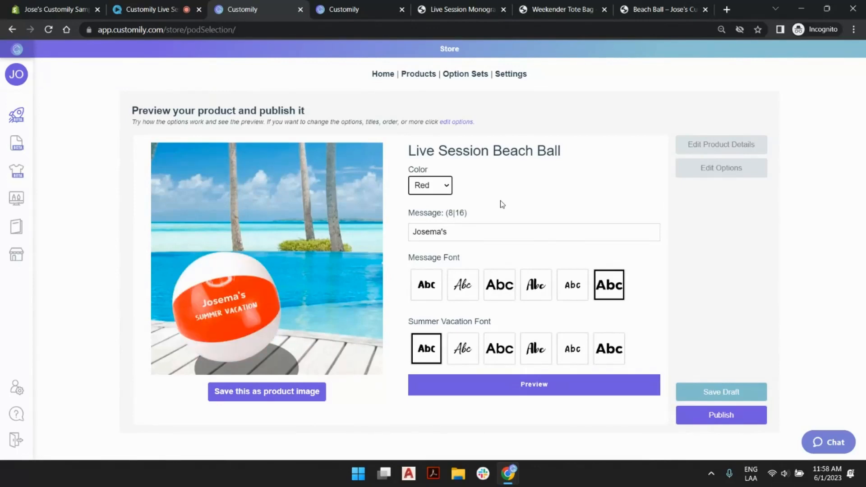
click(272, 395)
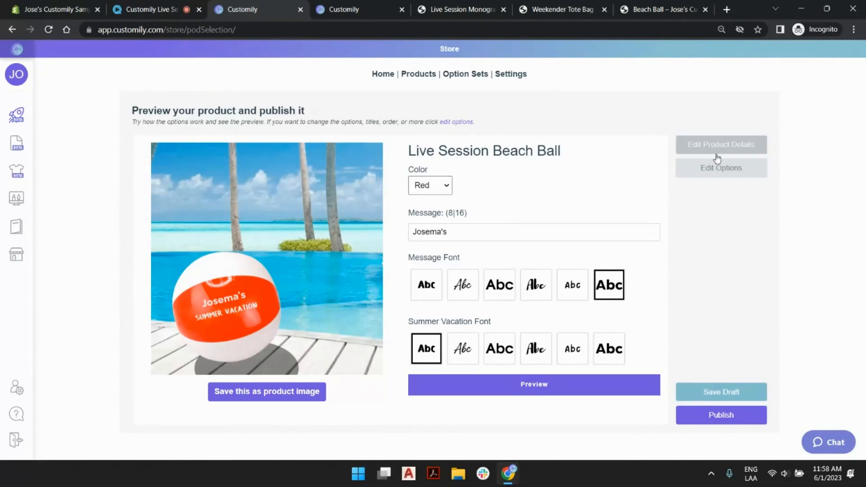
- View the enlarged preview of the personalized red ball, close it, and publish the product
click(581, 383)
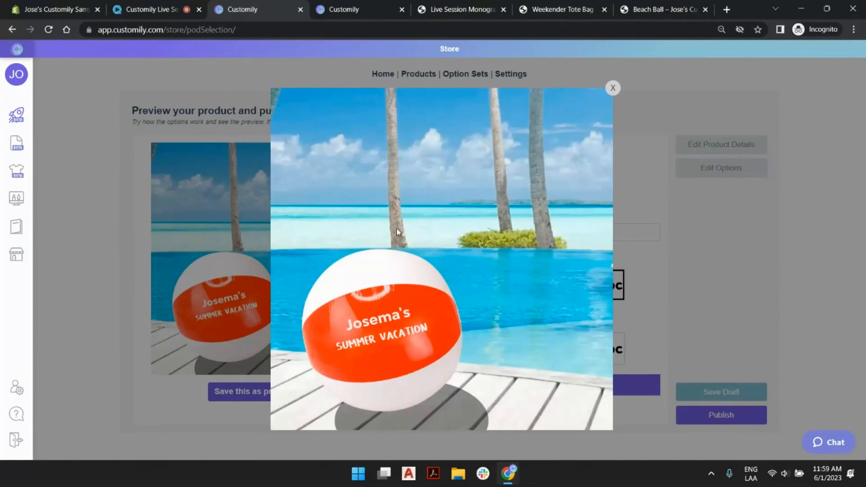
click(613, 89)
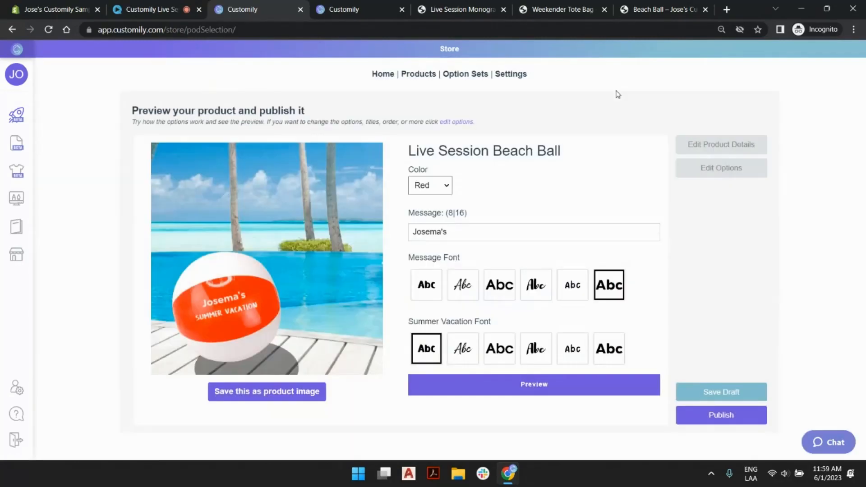
click(701, 418)
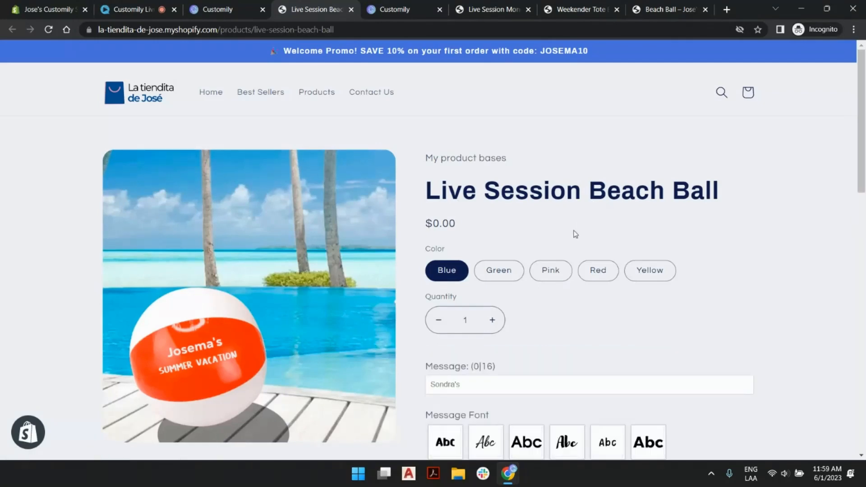
- Select the Yellow color on the published product page and enter a first name in possessive form as the message
scroll(493, 206, down, 2)
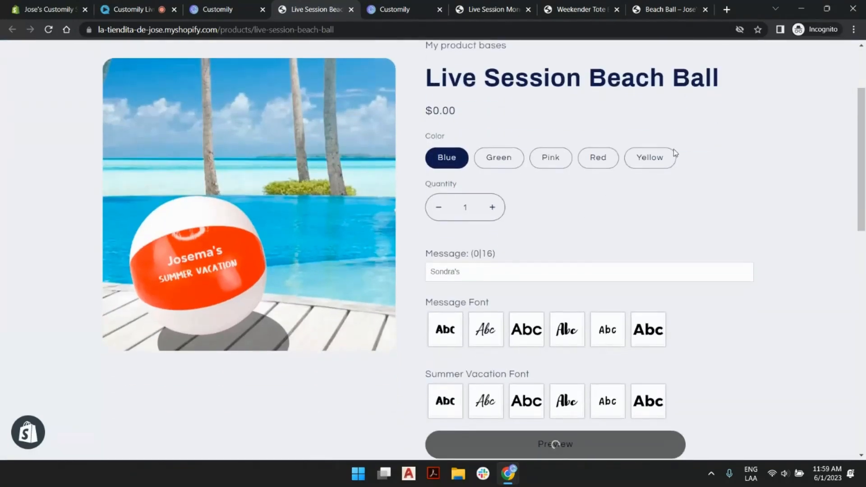
scroll(673, 152, down, 1)
scroll(605, 168, up, 1)
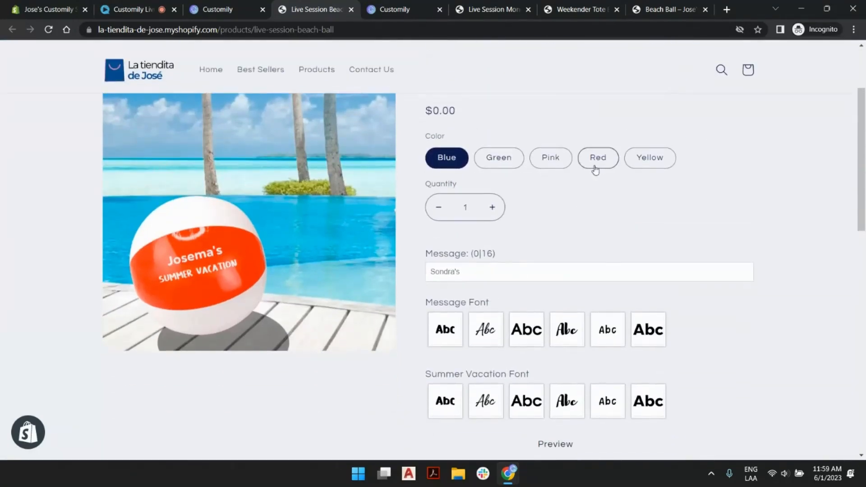
click(646, 159)
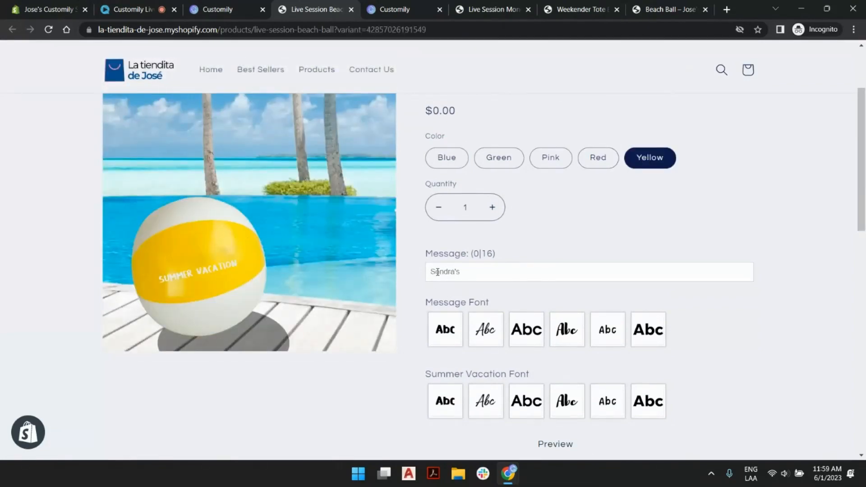
click(440, 272)
text(Maren)
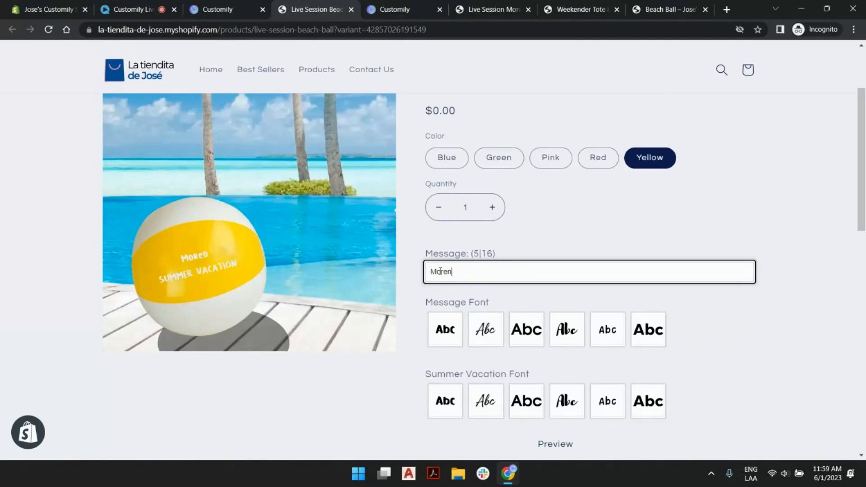
text(a0s)
key(BackSpace)
key(BackSpace)
text('s)
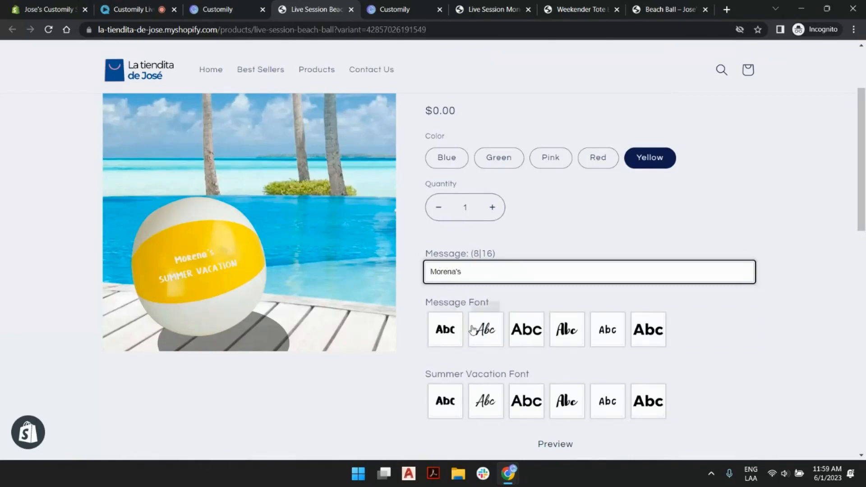
- Choose the second swatch for both Message Font and Summer Vacation Font, and review the storefront product page
click(486, 331)
click(496, 408)
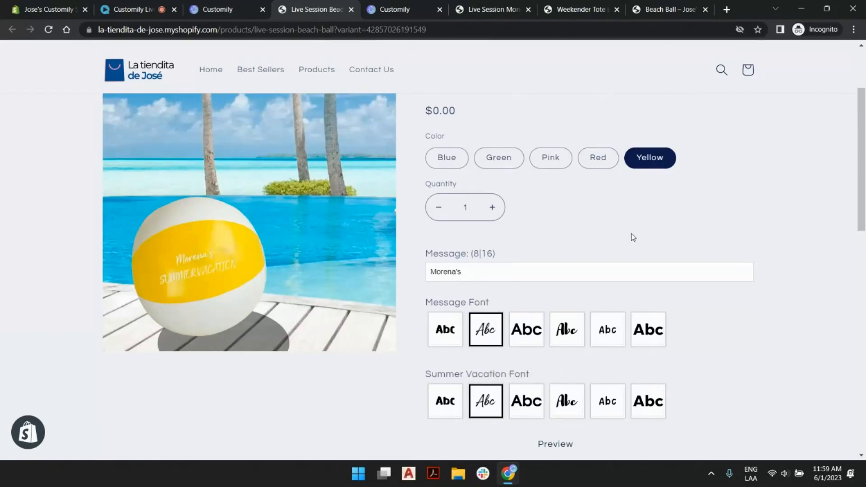
scroll(628, 248, up, 3)
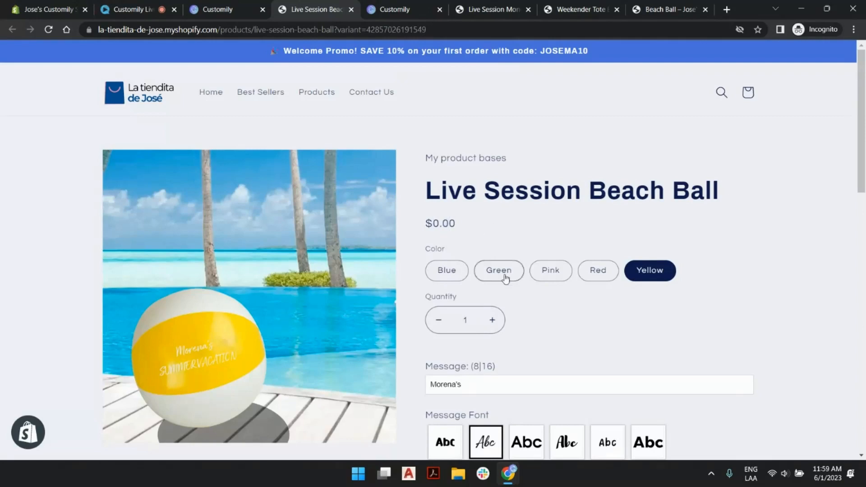
scroll(576, 309, down, 5)
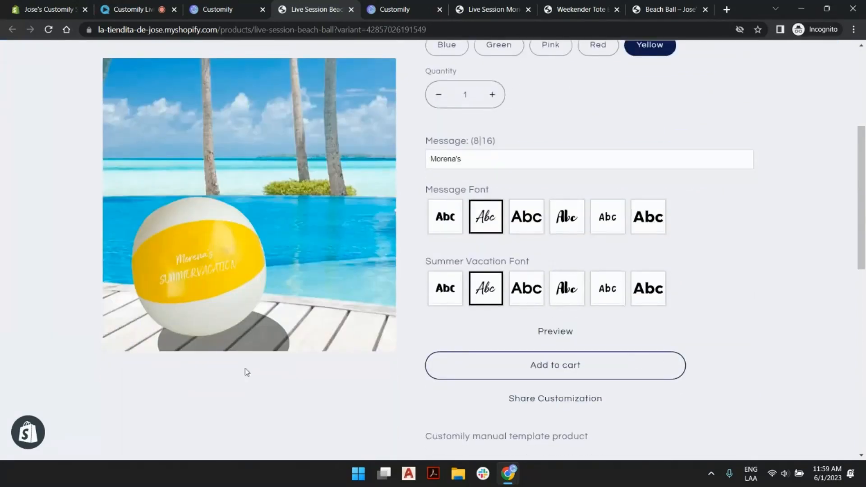
scroll(351, 115, up, 5)
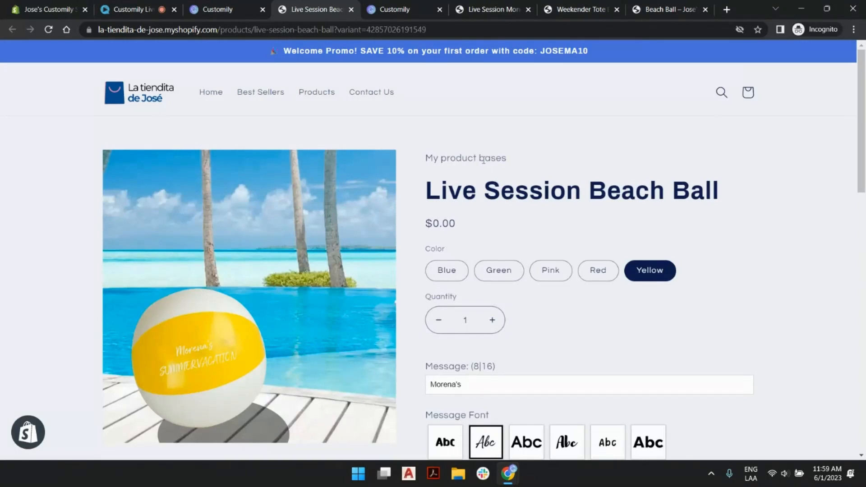
- Switch back to Customily and start another new product from the Live Session Beach Ball base in my product bases
click(227, 8)
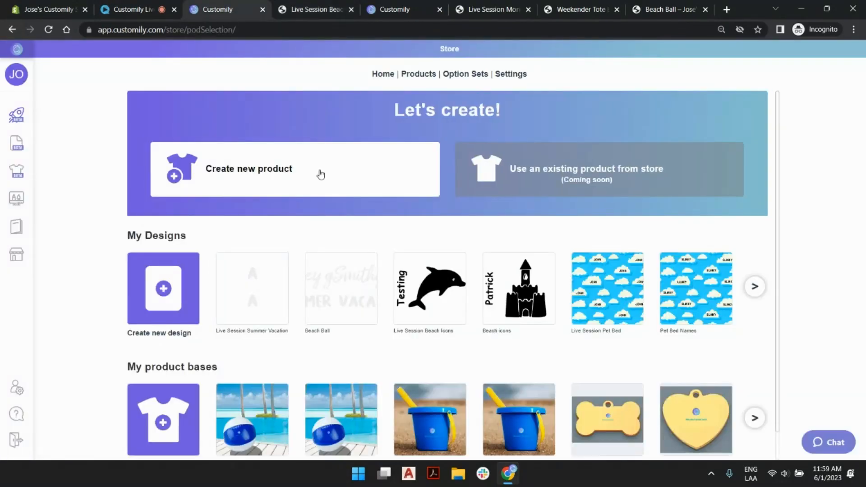
click(319, 174)
click(180, 273)
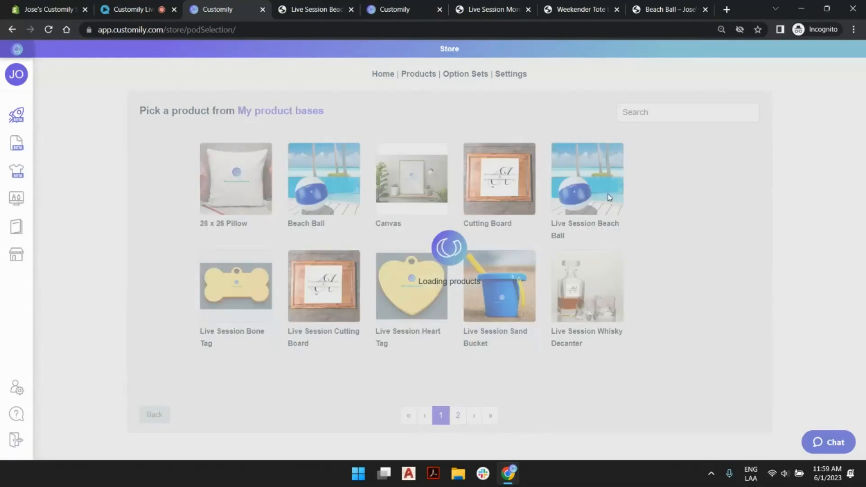
click(593, 189)
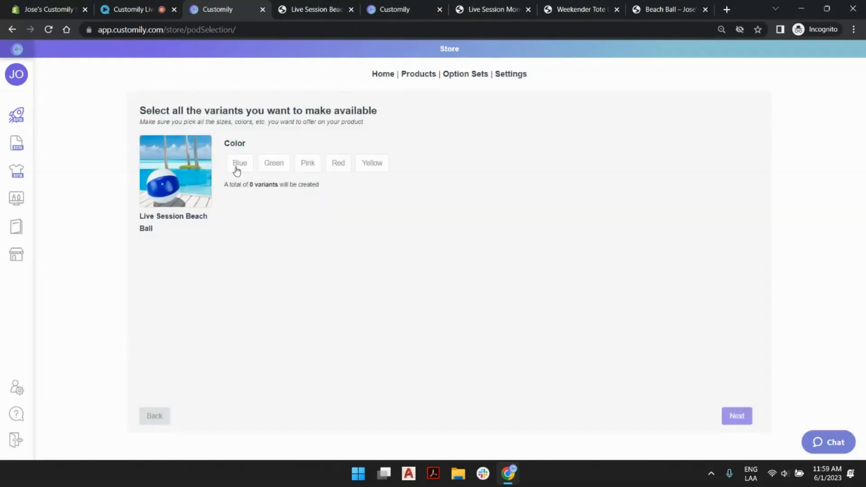
- Select the Blue, Green, Pink, Red and Yellow variants for the new product and continue to the design choice
click(238, 169)
click(274, 167)
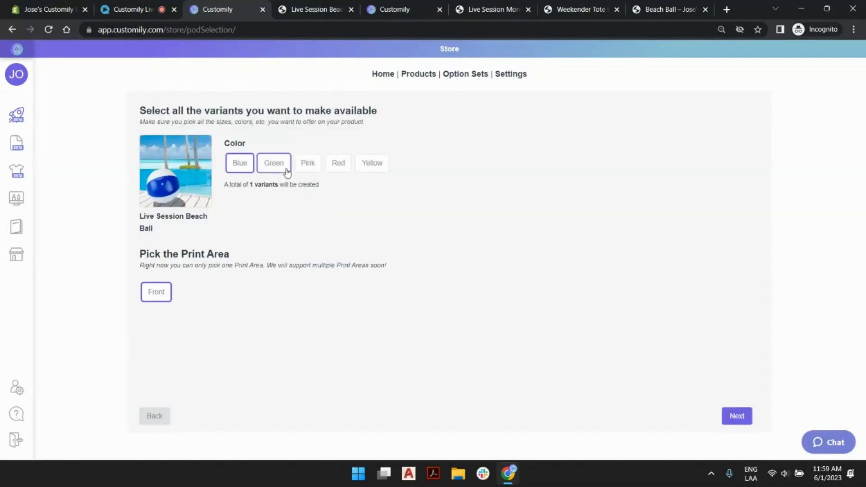
click(308, 166)
click(339, 168)
click(372, 166)
click(738, 417)
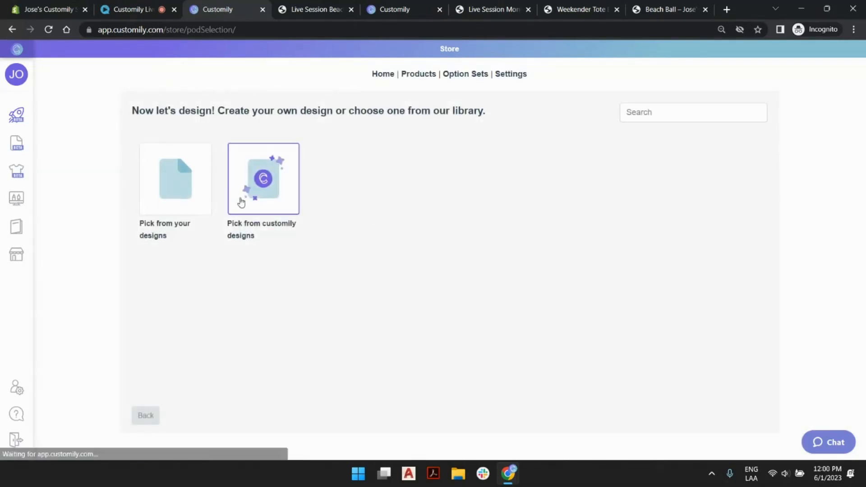
- Browse the second page of Customily's design library, then return to the start page and show the providers for a new product
click(240, 201)
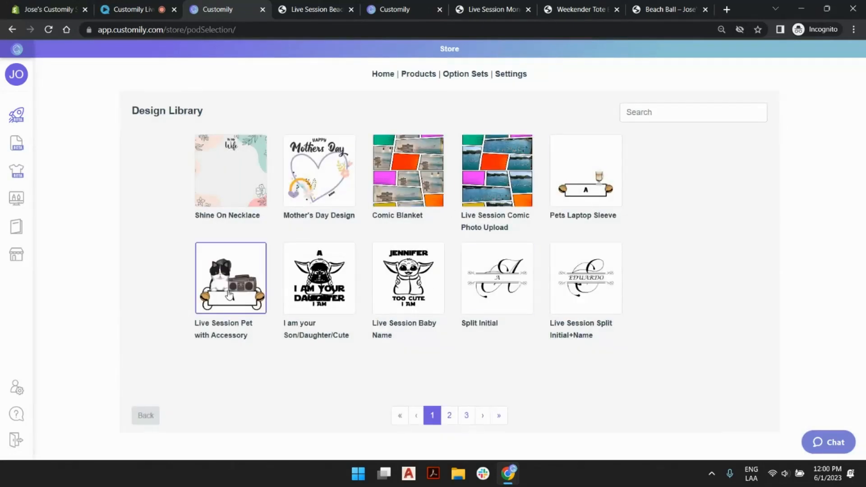
click(450, 417)
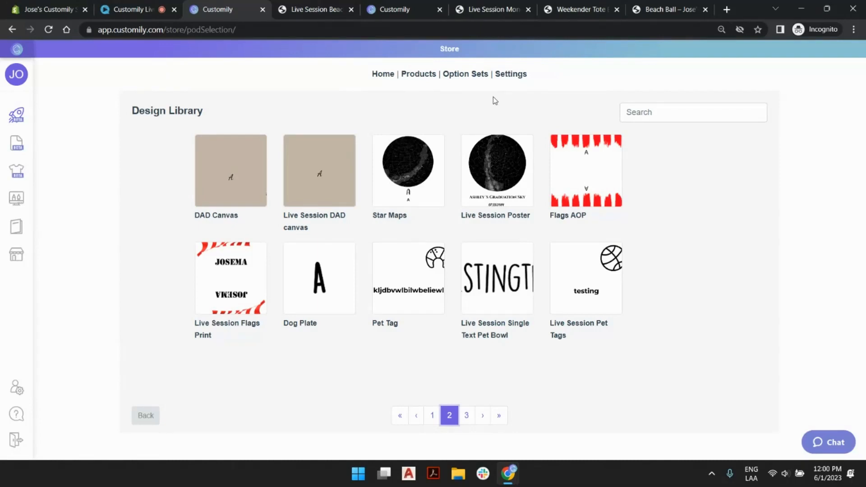
click(17, 114)
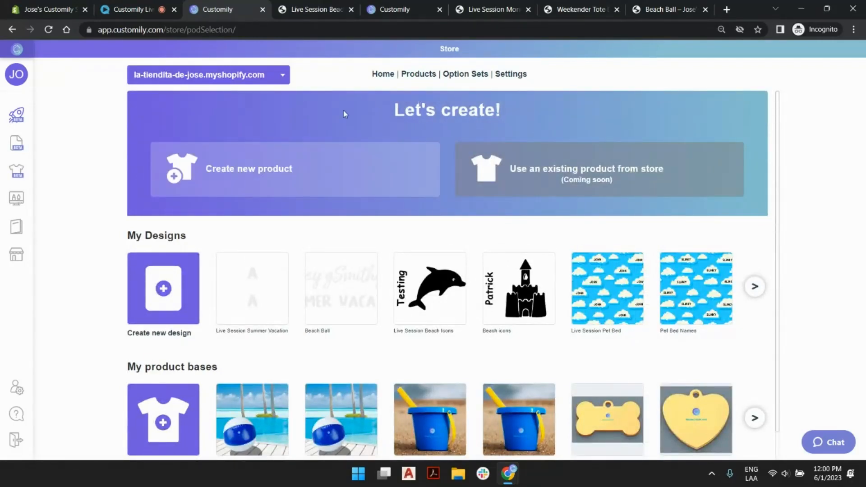
click(311, 166)
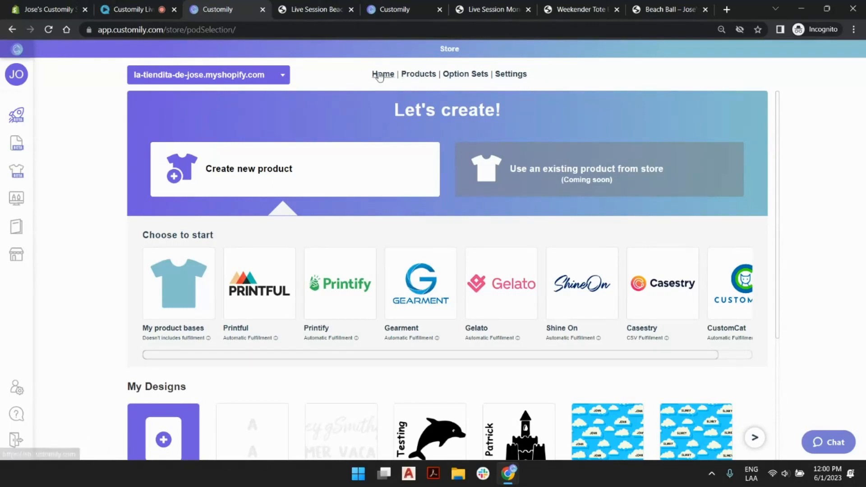
- Open the first 26 x 26 Pillow from the store's products and examine its template, option set and remaining settings sections
click(418, 79)
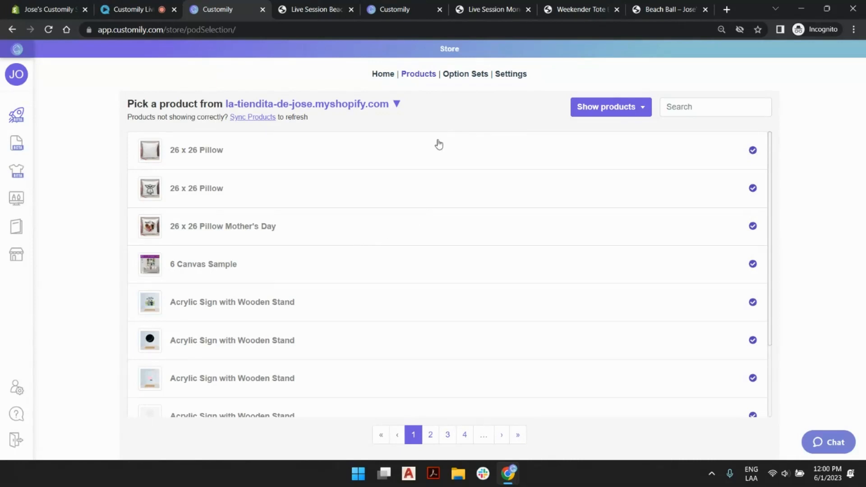
click(687, 104)
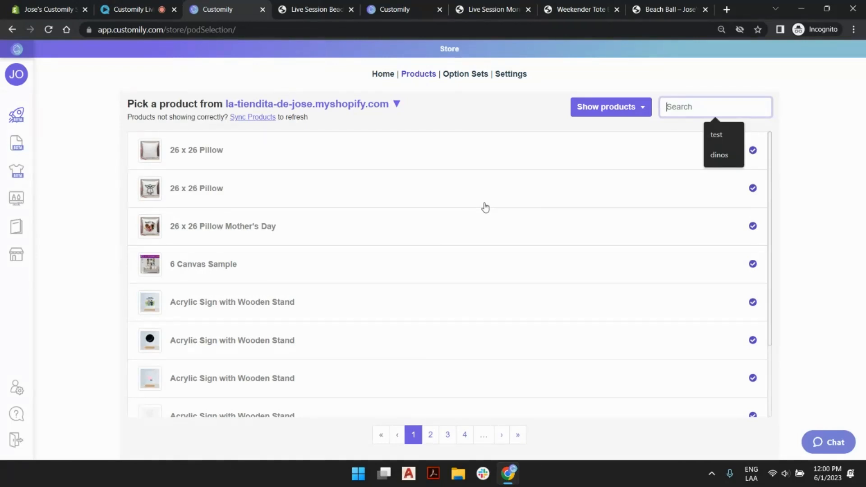
click(359, 161)
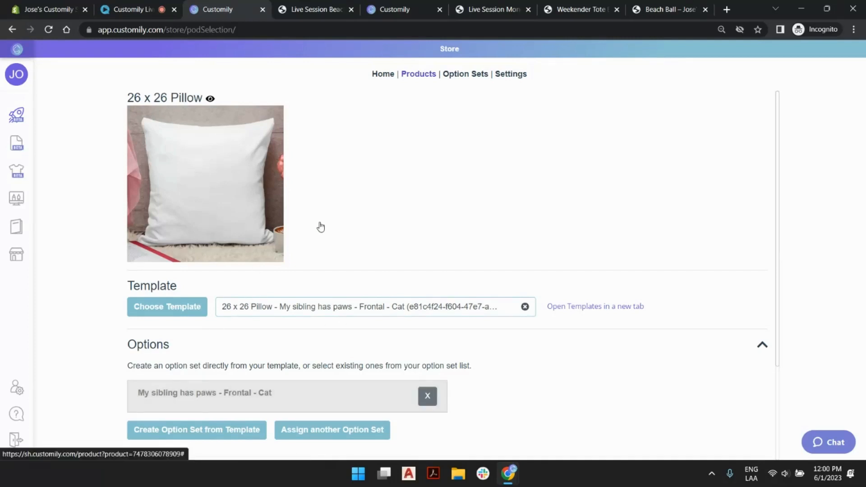
scroll(356, 213, down, 3)
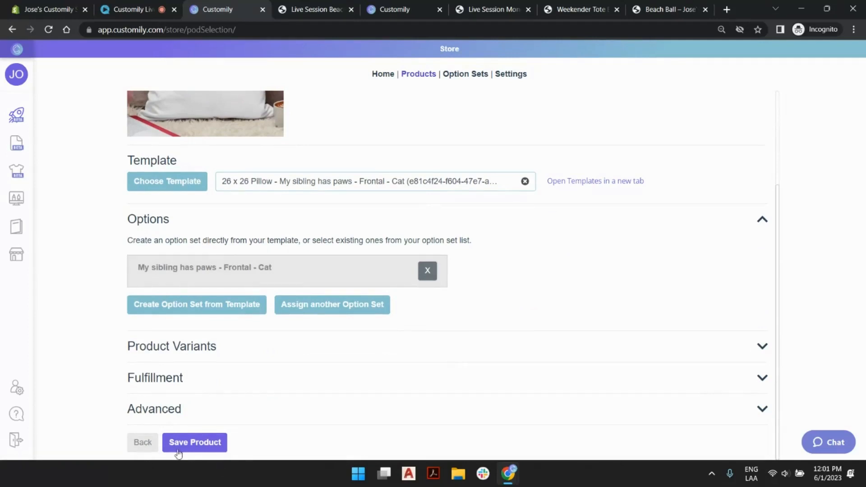
scroll(470, 319, up, 3)
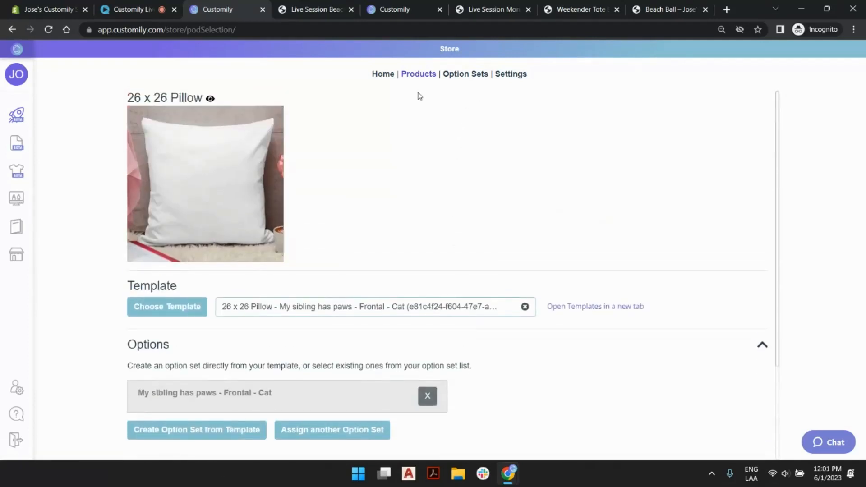
- Return to the store's product list, search it for "ball" and sync the products
click(423, 80)
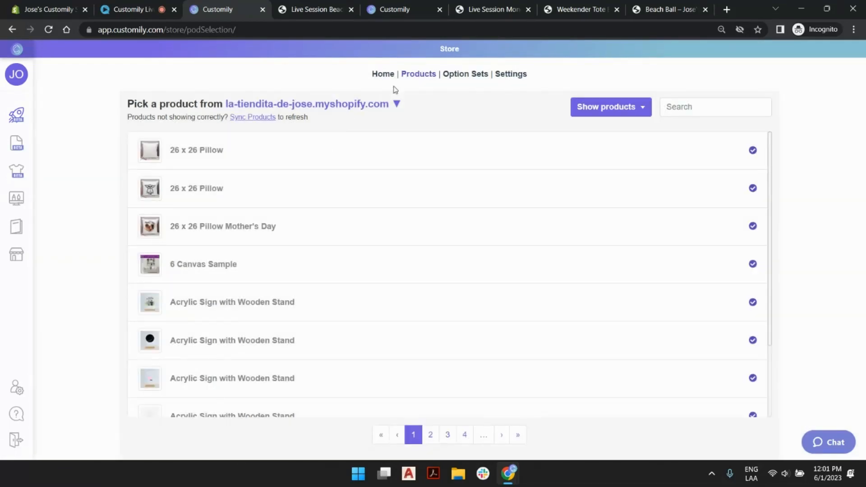
mouse_move(2, 228)
click(704, 108)
text(ball)
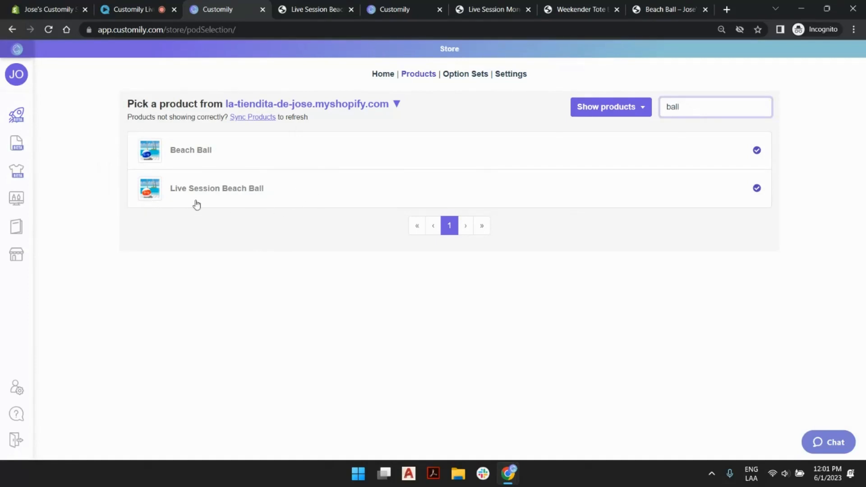
click(250, 121)
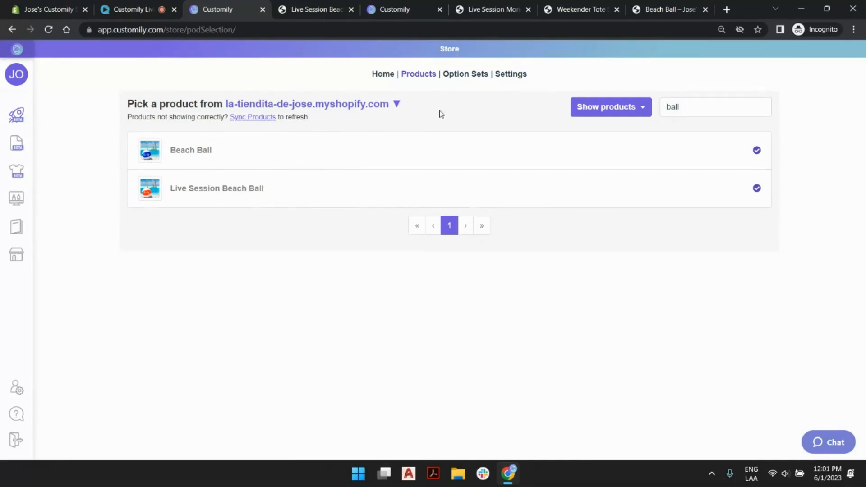
- Enable a Gelato integration in the store's integration settings
click(513, 76)
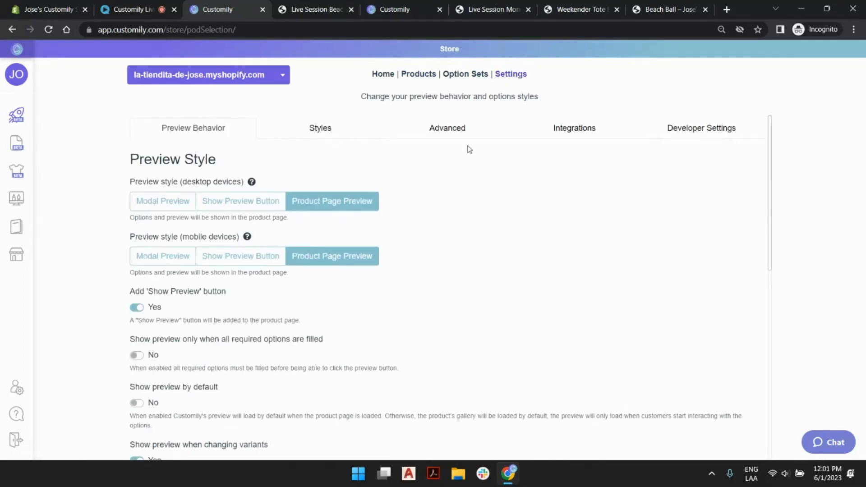
click(581, 132)
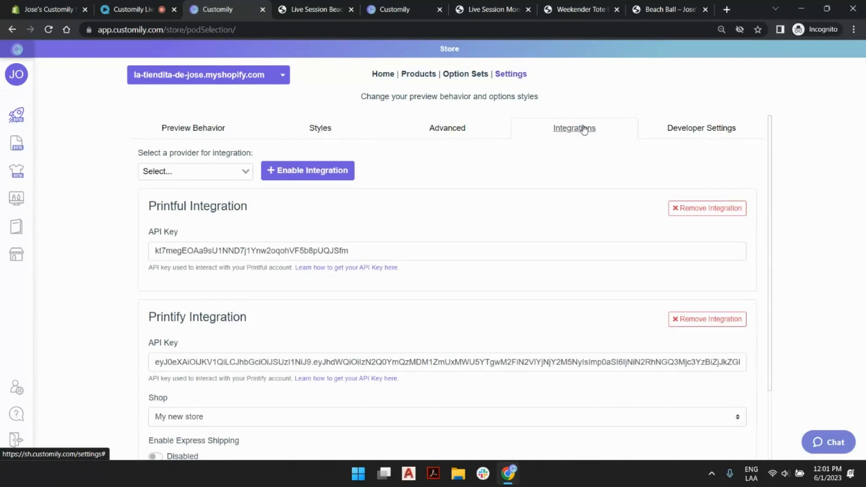
click(245, 172)
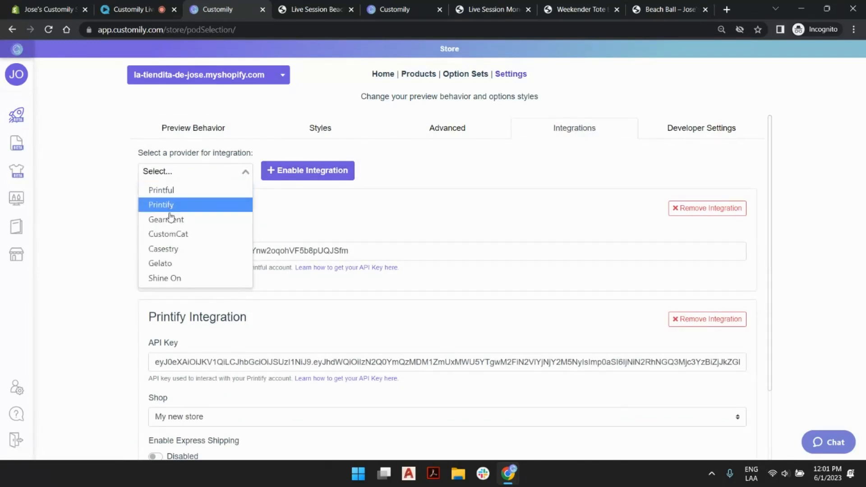
click(173, 264)
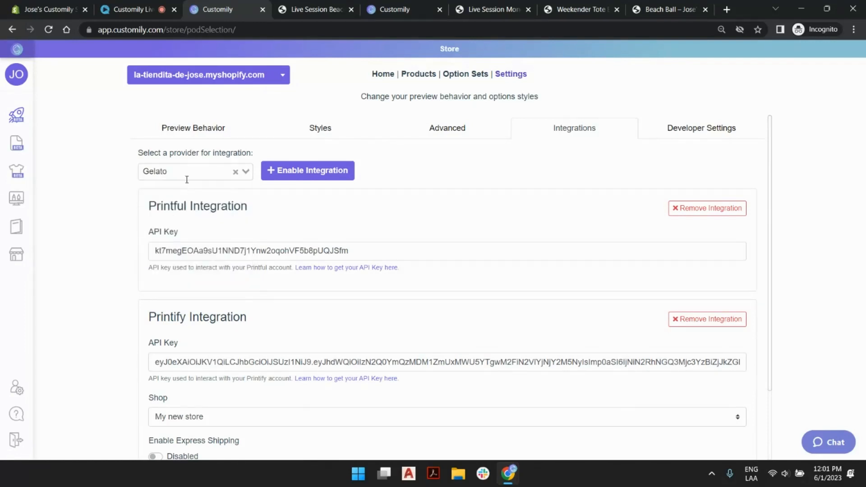
click(305, 170)
- Examine the Gelato integration's API Key field, its key help link, the shipping method type and the option to save the settings
scroll(468, 207, down, 4)
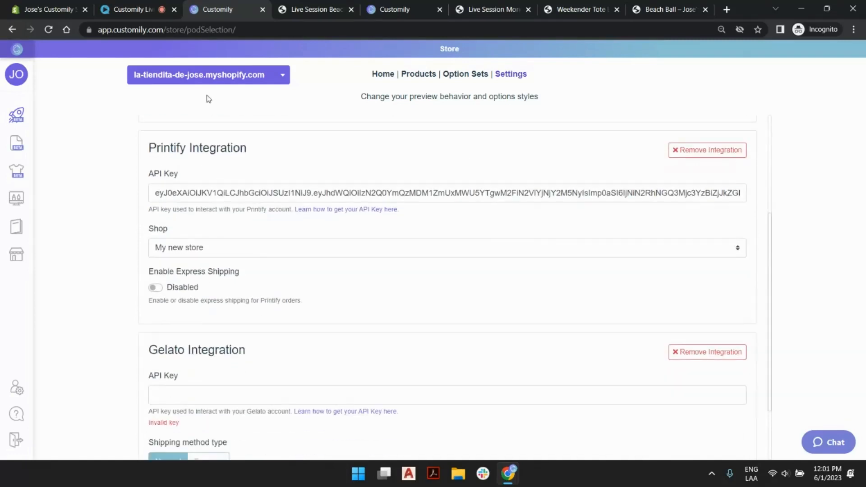
scroll(208, 98, down, 2)
click(159, 310)
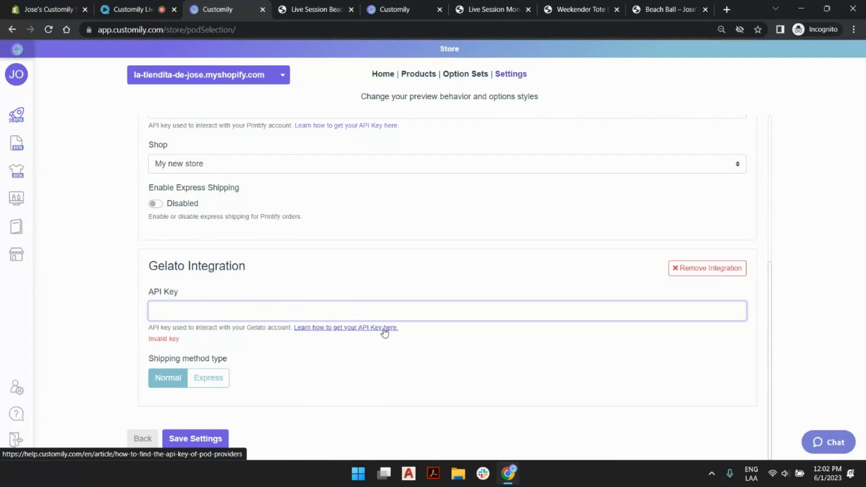
click(201, 440)
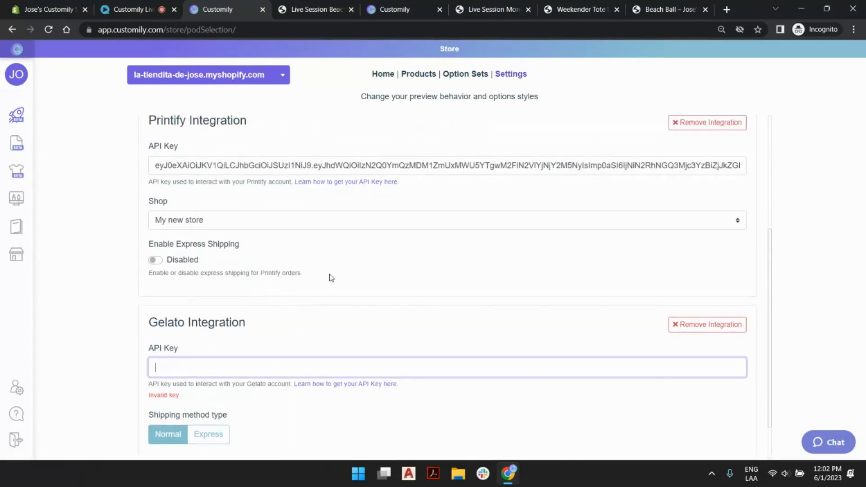